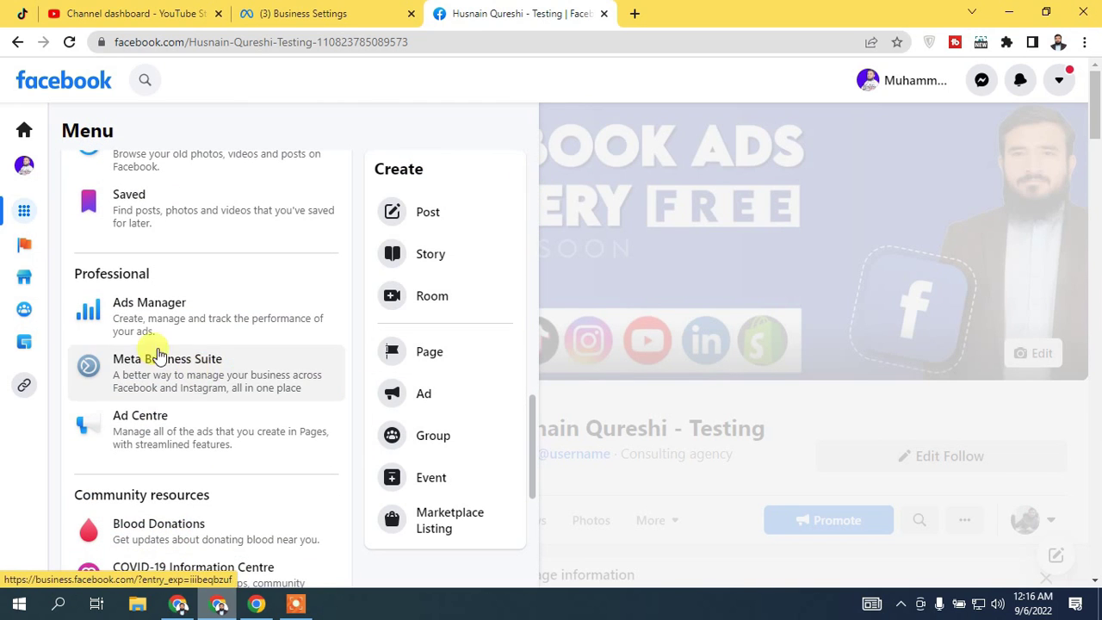
# Open Meta Business Suite from the Professional section of the Facebook menu
pyautogui.click(238, 389)
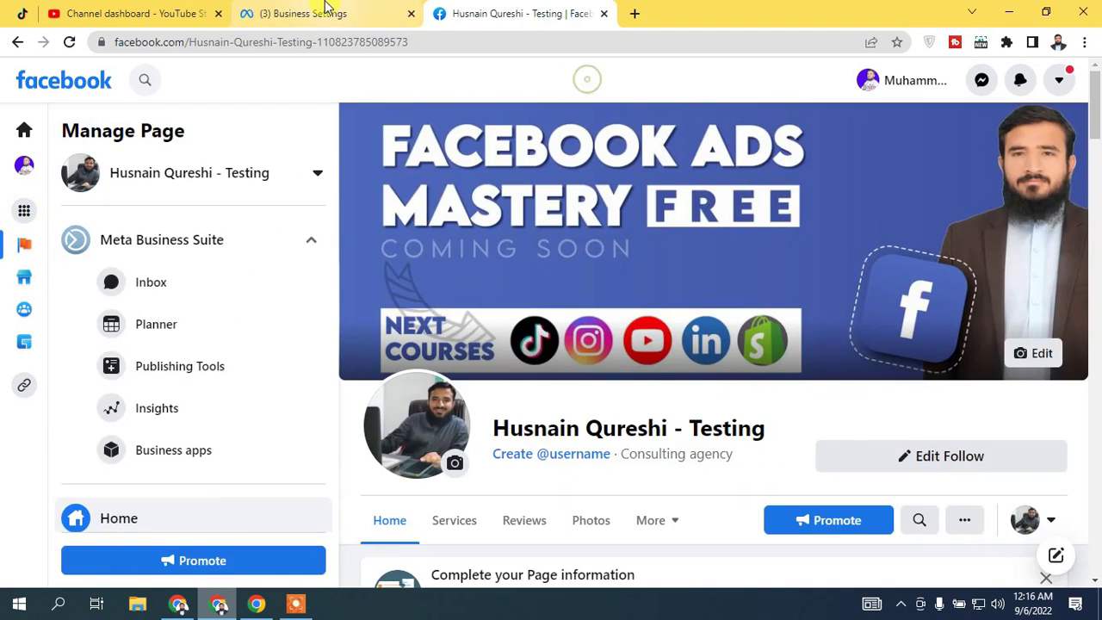
# From the Business Settings tab, open Commerce Manager via the All tools list
pyautogui.click(325, 7)
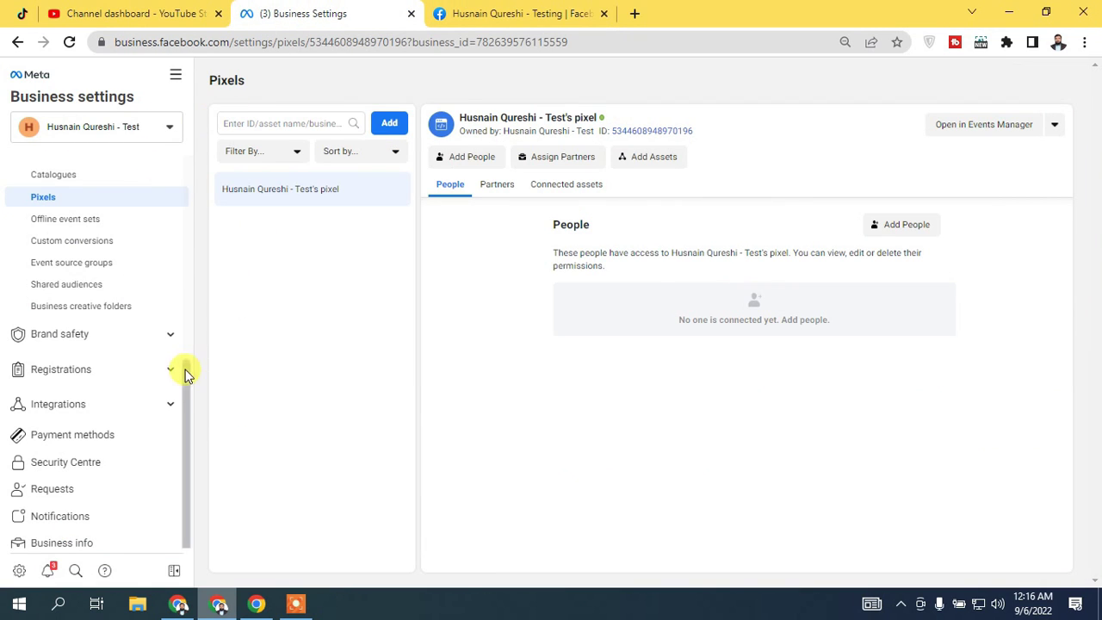
pyautogui.moveTo(188, 399); pyautogui.dragTo(201, 295)
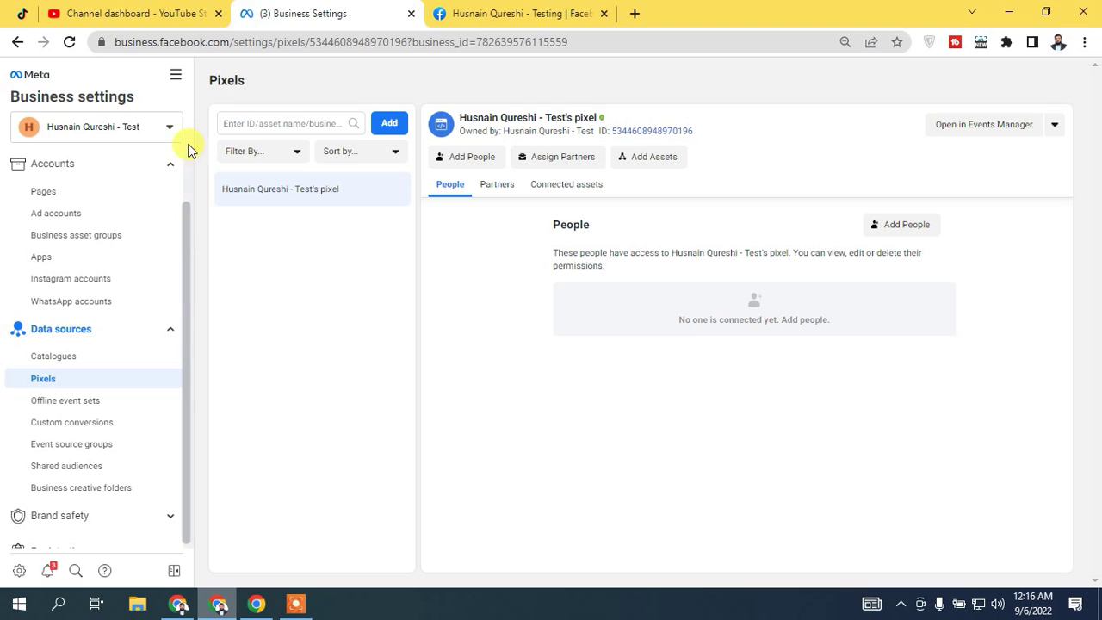
pyautogui.click(177, 77)
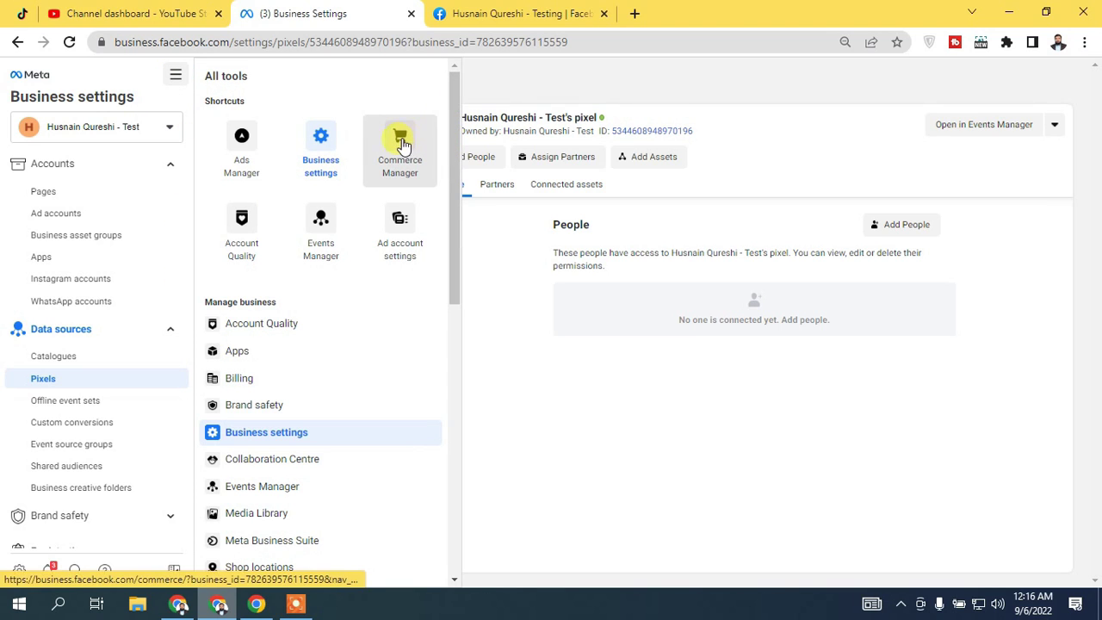
pyautogui.moveTo(445, 108); pyautogui.dragTo(393, 447)
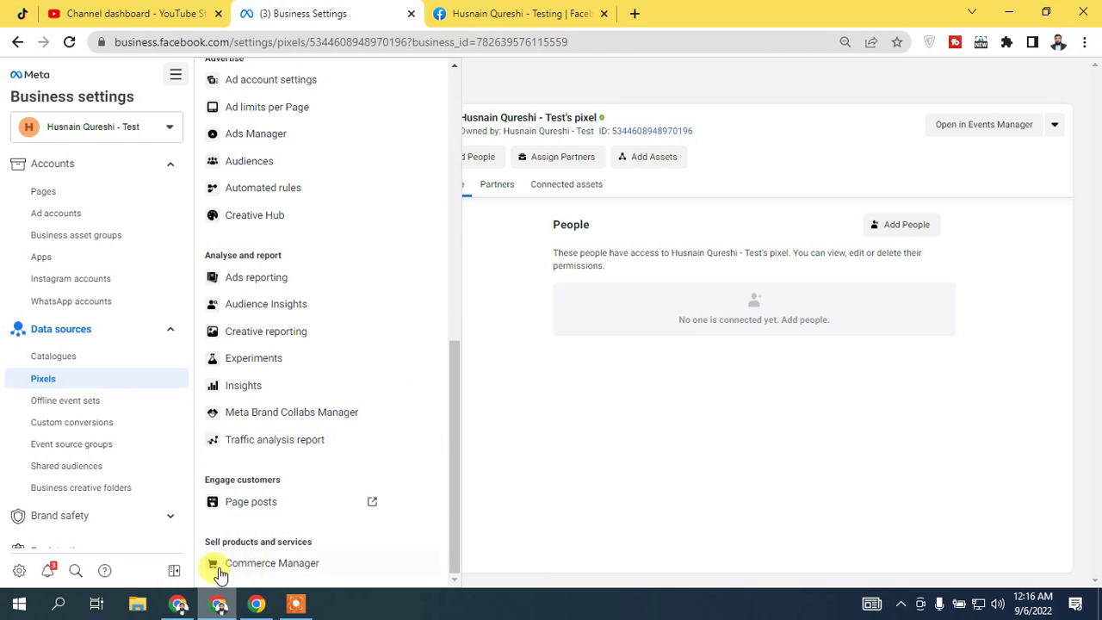
pyautogui.moveTo(455, 451); pyautogui.dragTo(433, 197)
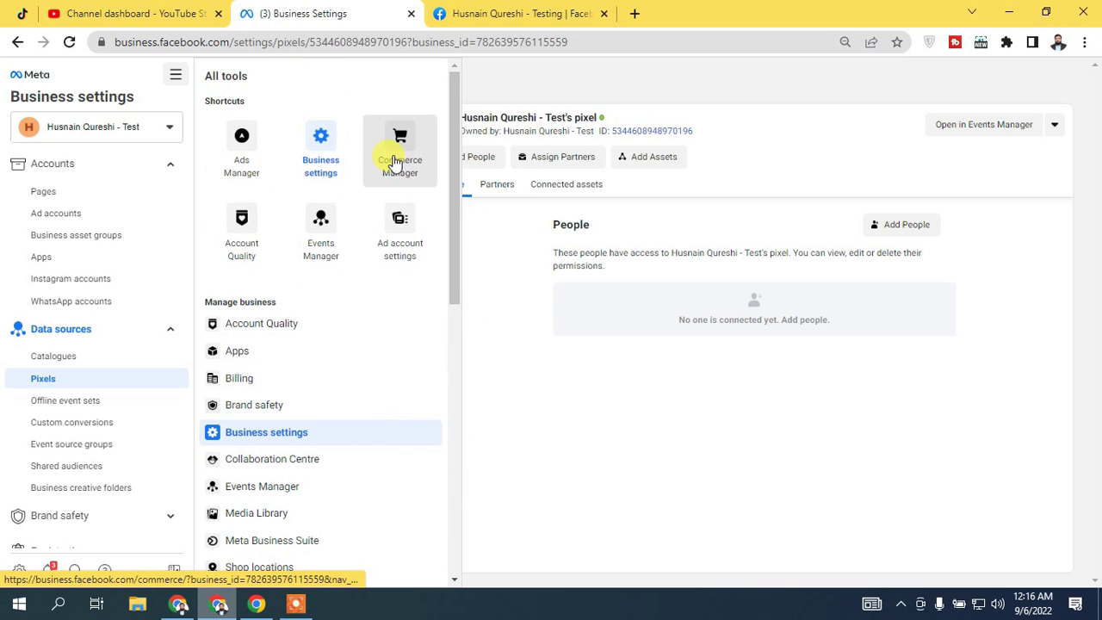
pyautogui.moveTo(453, 103); pyautogui.dragTo(396, 475)
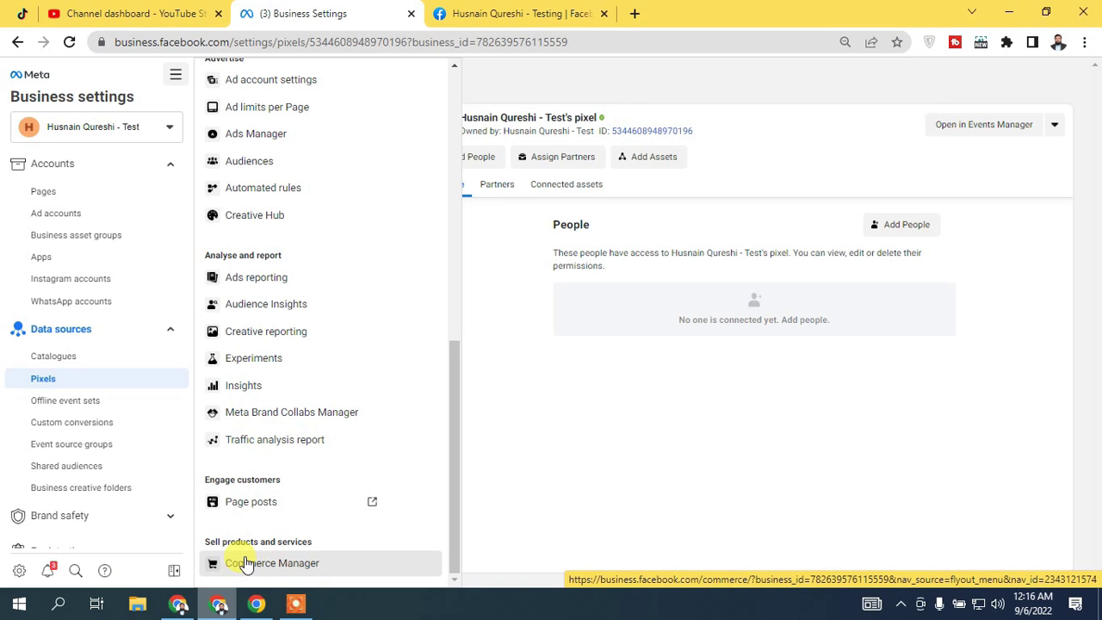
pyautogui.click(246, 563)
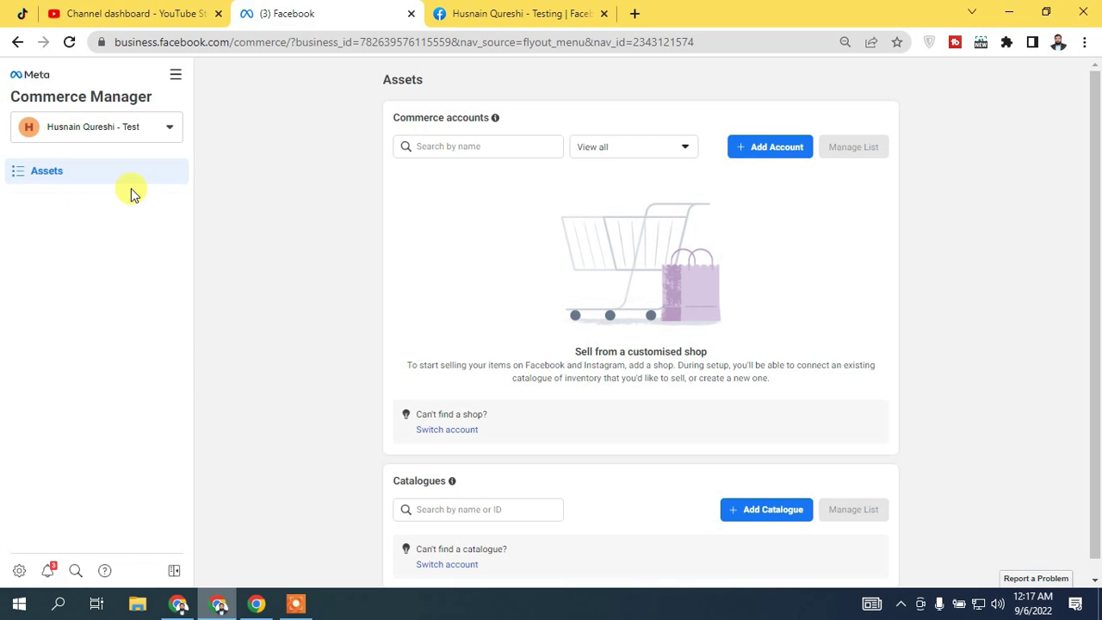
# Add a new commerce account to launch the Create your shop setup
pyautogui.click(779, 147)
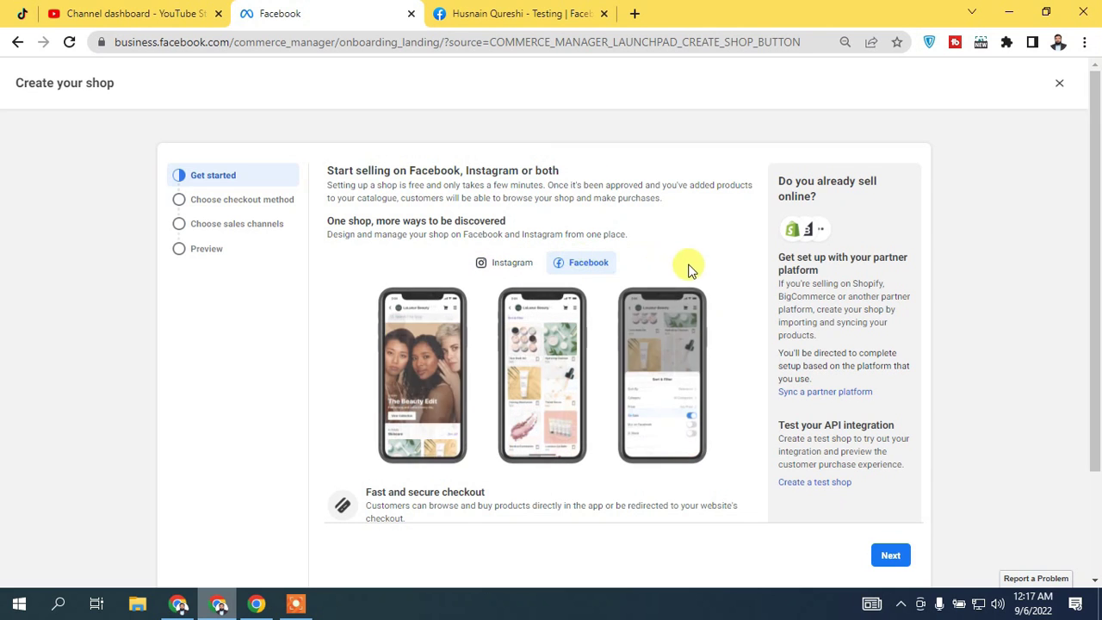
# Go past the Get started introduction to the checkout method step
pyautogui.moveTo(1091, 229); pyautogui.dragTo(1098, 355)
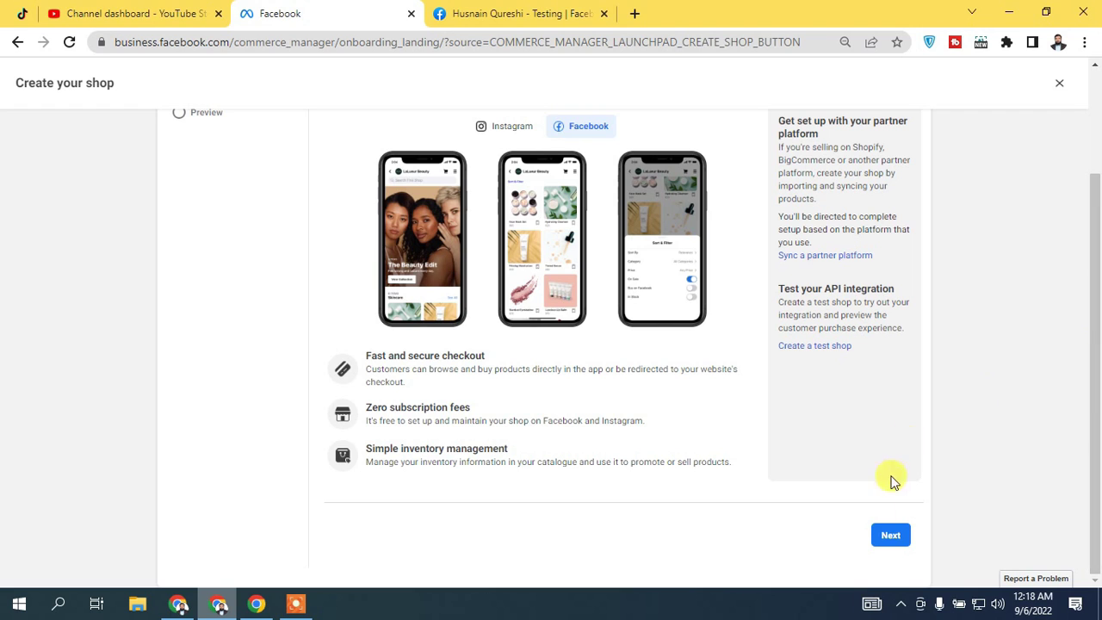
pyautogui.click(891, 522)
pyautogui.moveTo(1098, 225); pyautogui.dragTo(1099, 148)
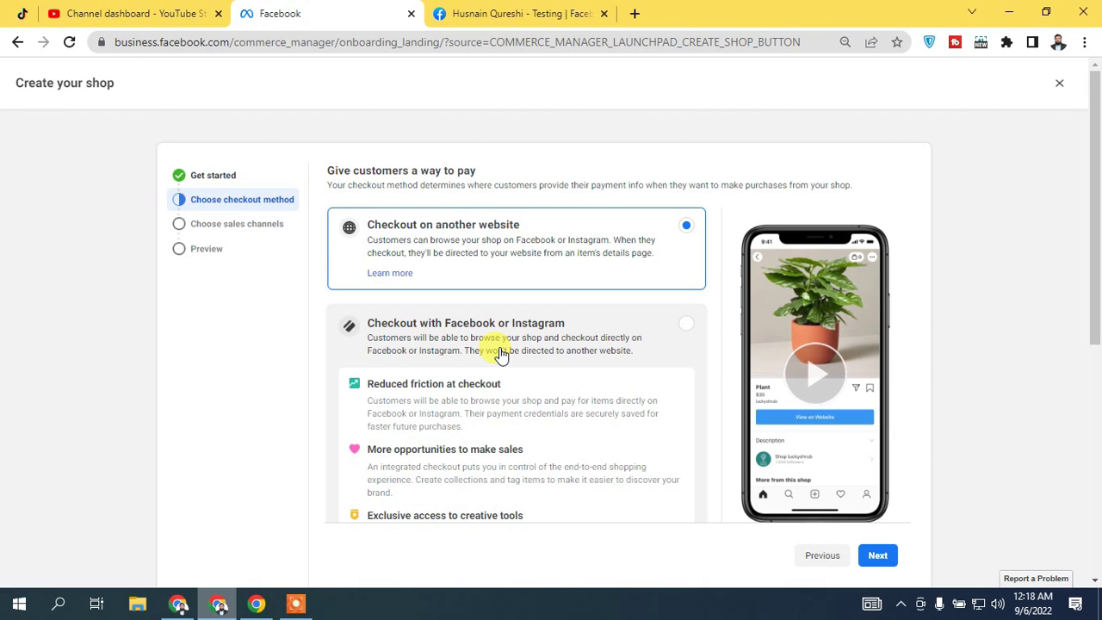
# Leave 'Checkout on another website' selected and continue to the sales channels step
pyautogui.moveTo(1094, 300); pyautogui.dragTo(1097, 509)
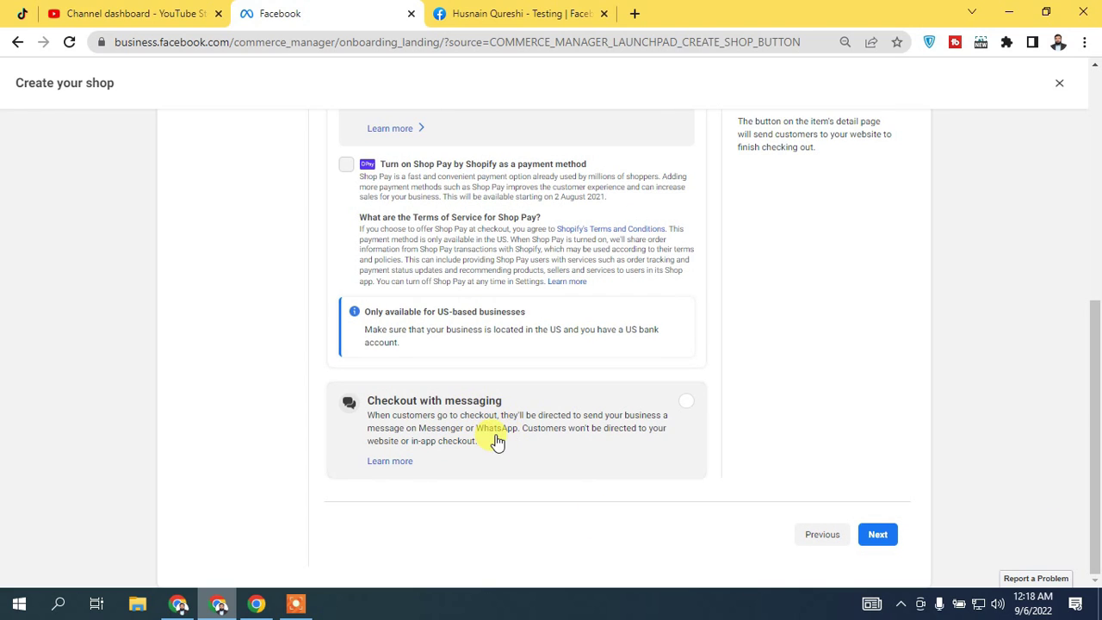
pyautogui.moveTo(1095, 397); pyautogui.dragTo(1097, 263)
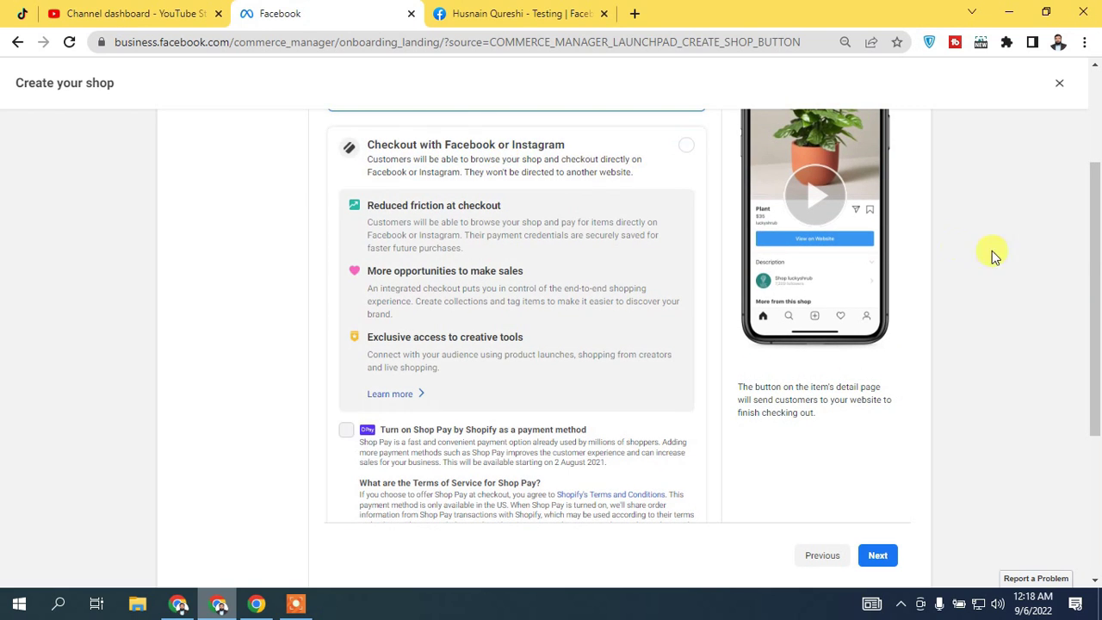
pyautogui.moveTo(1095, 237); pyautogui.dragTo(1094, 313)
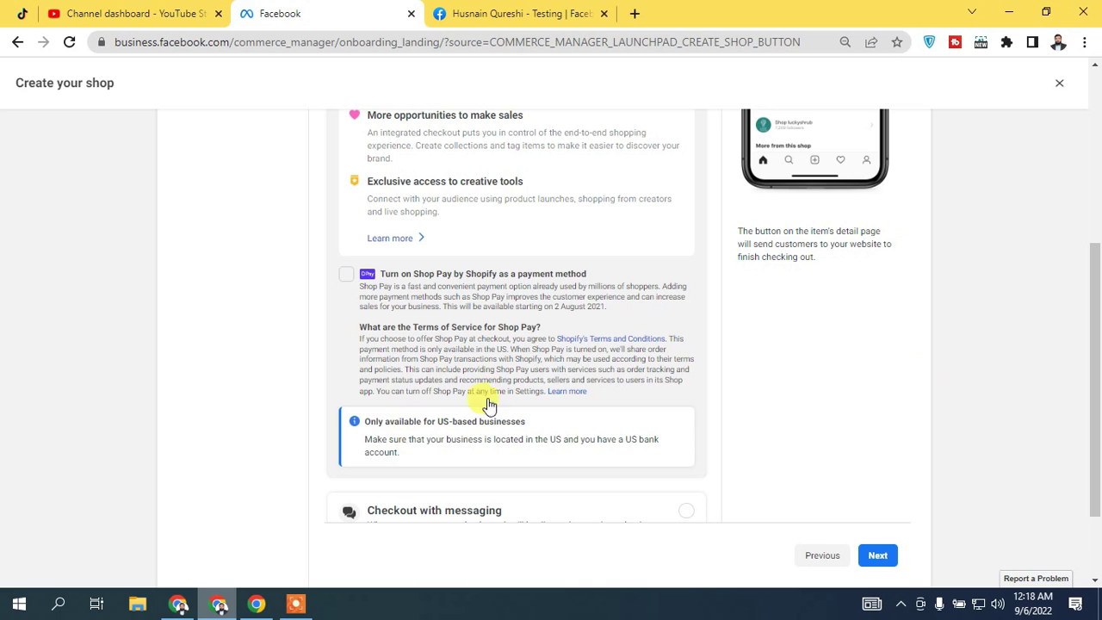
pyautogui.moveTo(1095, 381); pyautogui.dragTo(1098, 439)
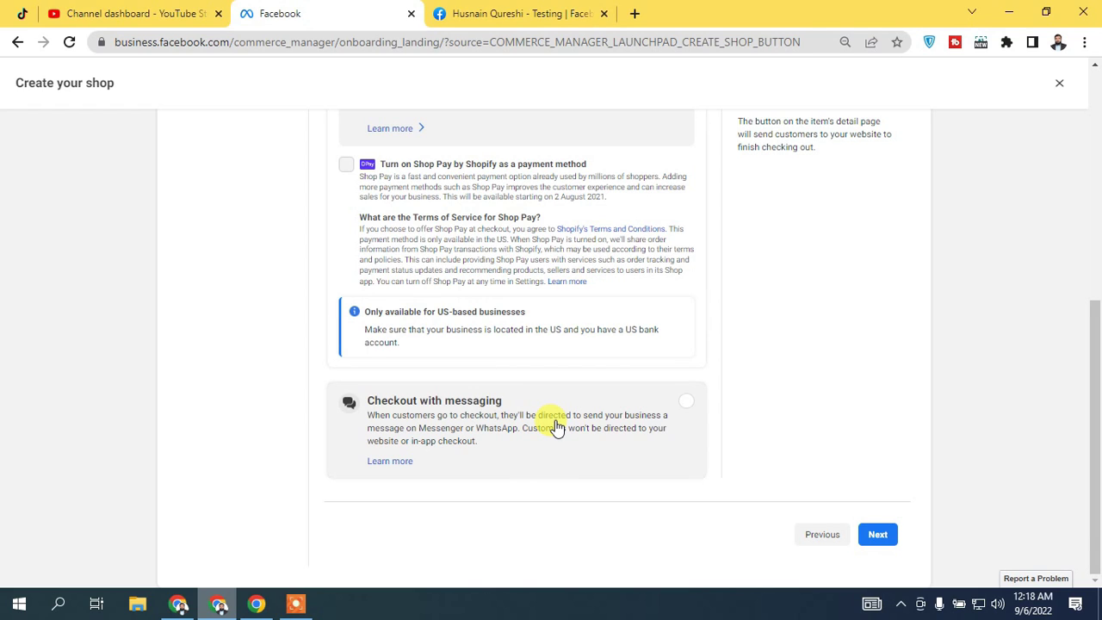
pyautogui.scroll(6, 555, 426)
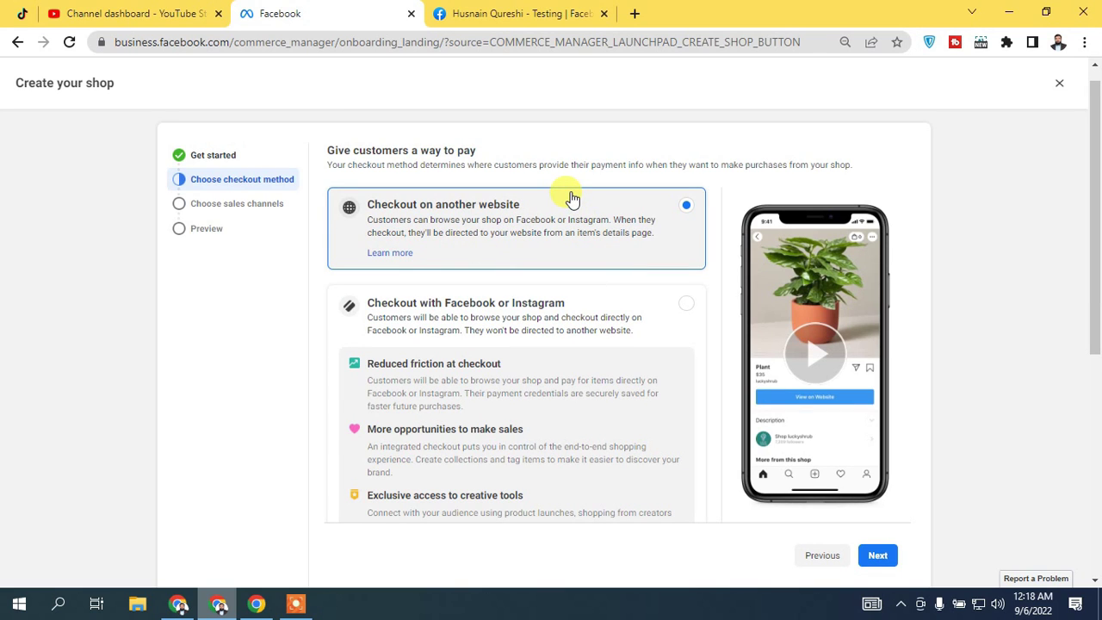
pyautogui.scroll(-3, 825, 336)
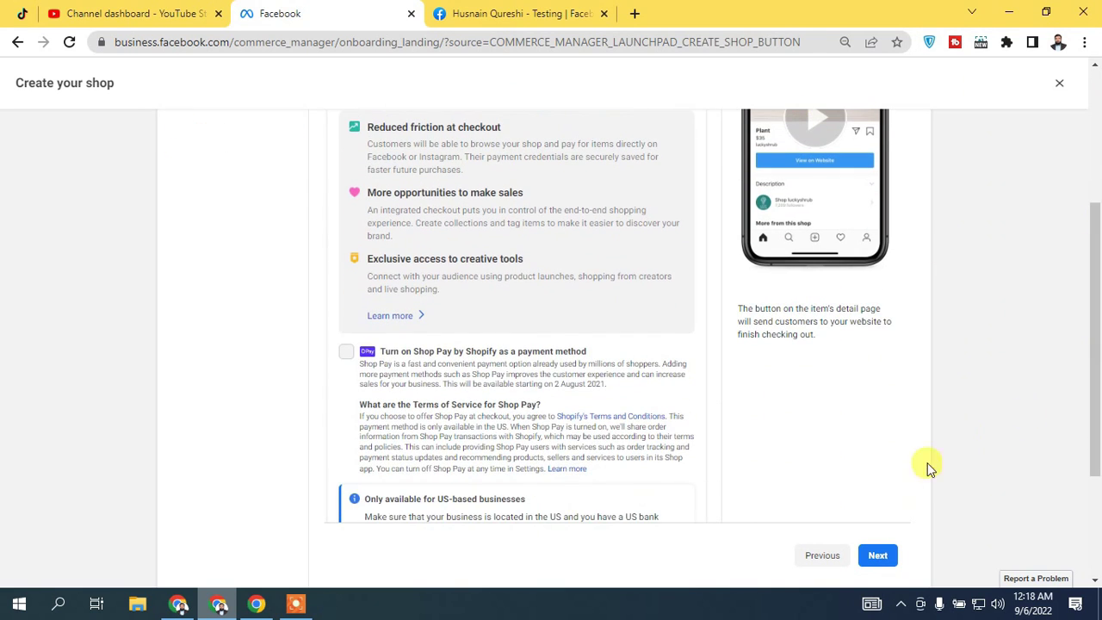
pyautogui.click(891, 558)
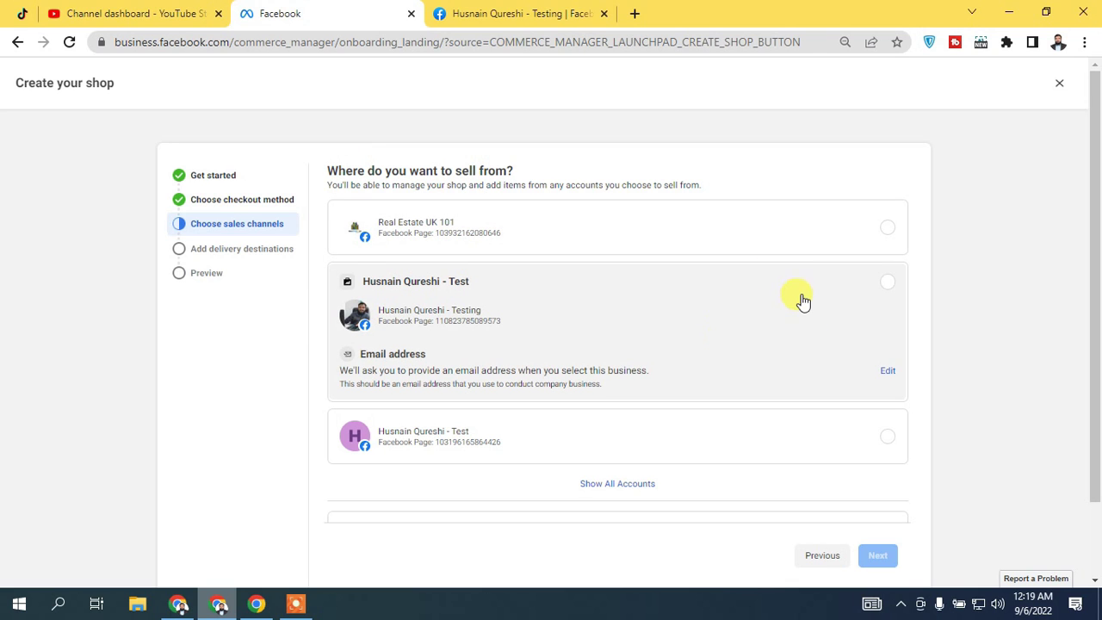
# Select the test business and its Testing page as the place to sell from
pyautogui.scroll(-1, 797, 299)
pyautogui.scroll(1, 884, 317)
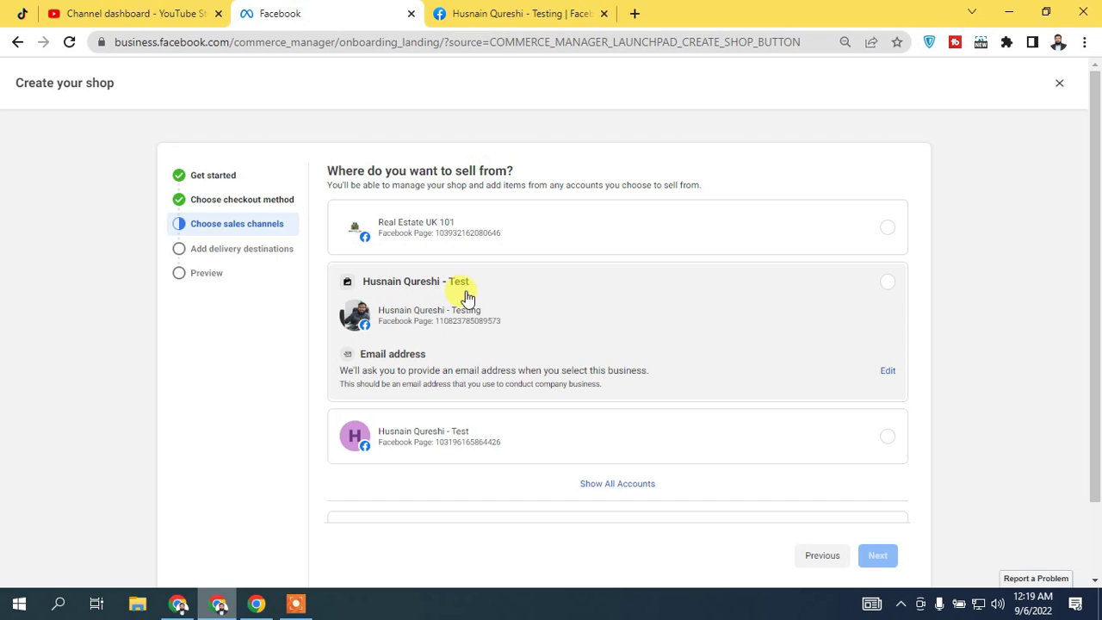
pyautogui.click(887, 284)
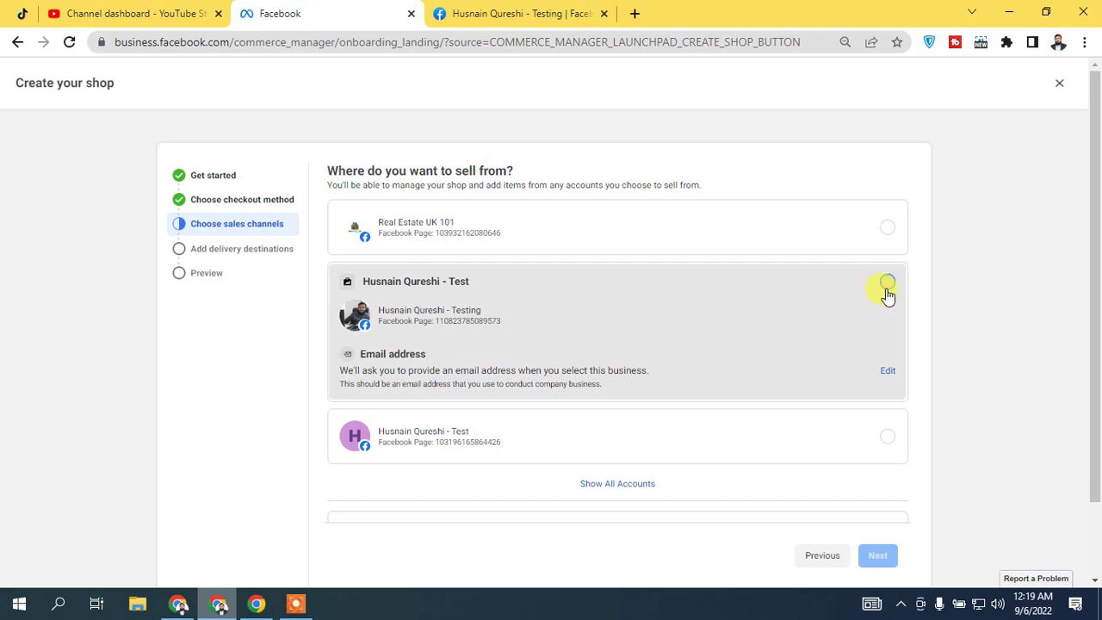
pyautogui.scroll(-1, 439, 247)
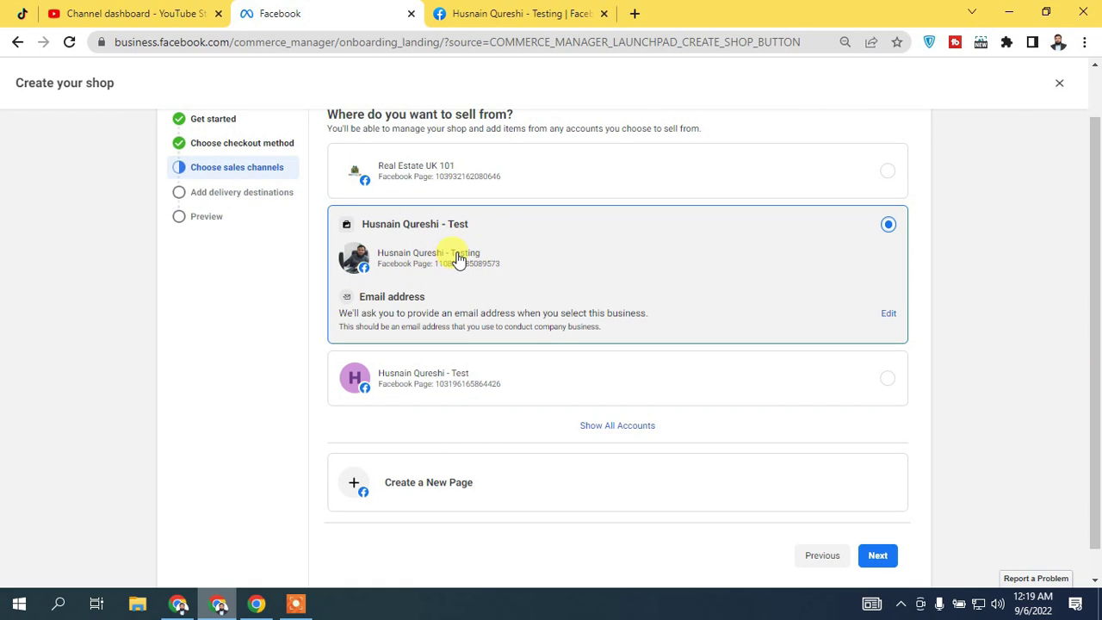
pyautogui.scroll(-1, 454, 256)
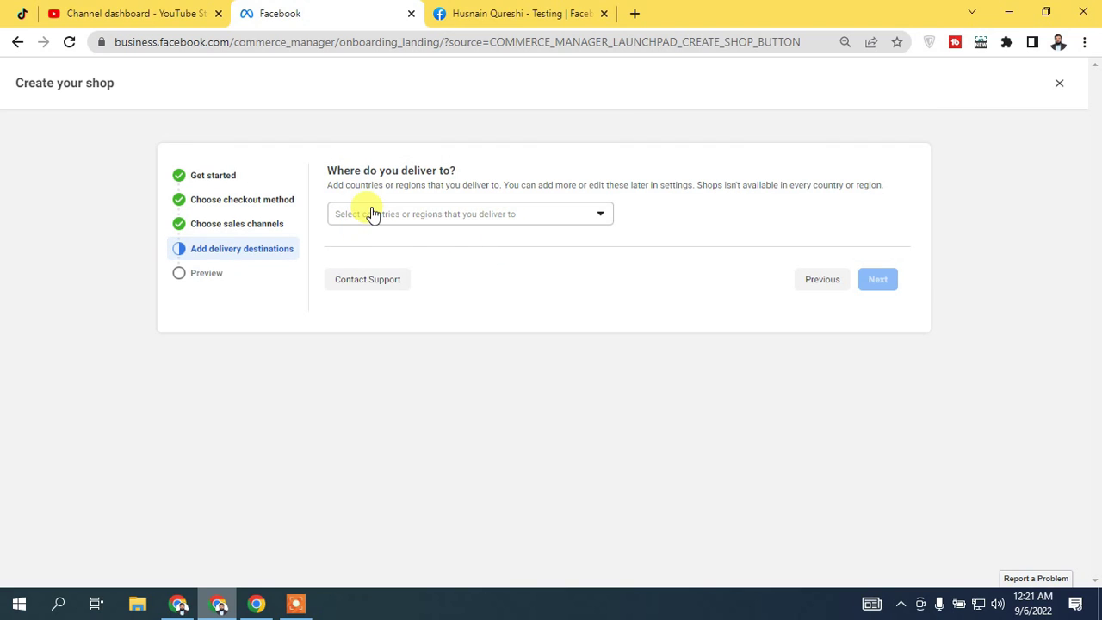
# Search the delivery country list for 'pa' and tick Pakistan
pyautogui.click(443, 220)
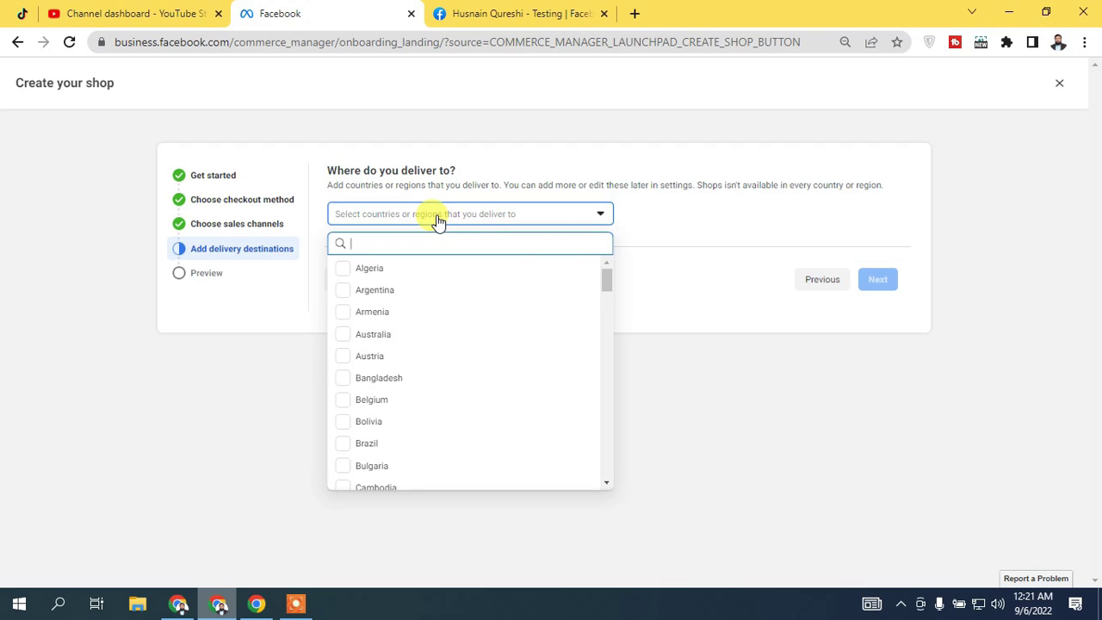
pyautogui.scroll(-1, 606, 293)
pyautogui.moveTo(605, 292); pyautogui.dragTo(607, 336)
pyautogui.click(441, 238)
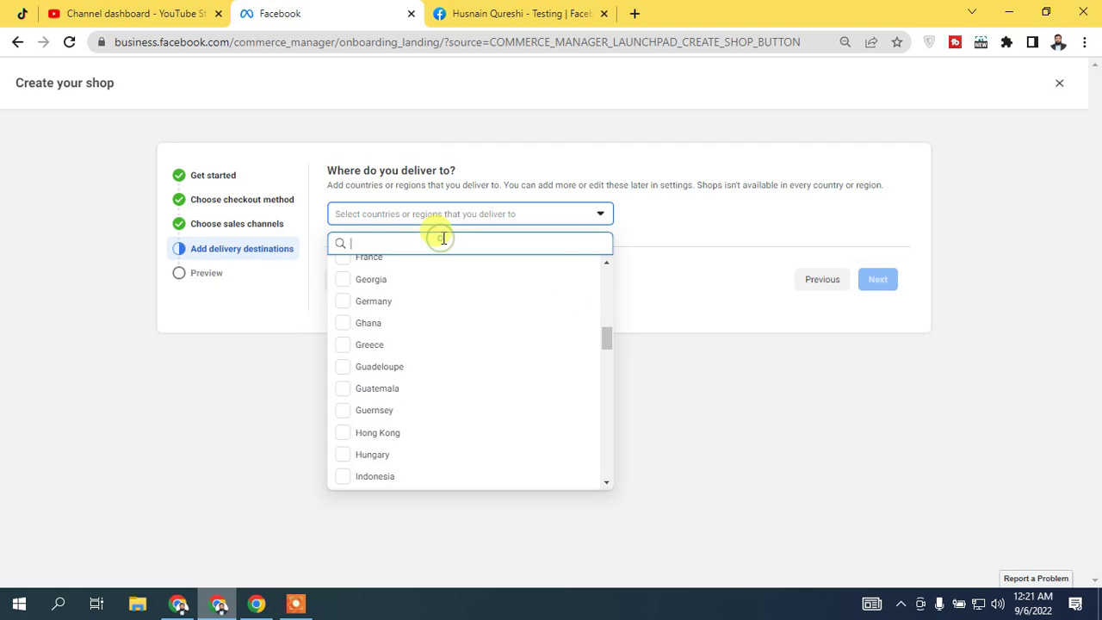
pyautogui.write('pa')
pyautogui.click(343, 290)
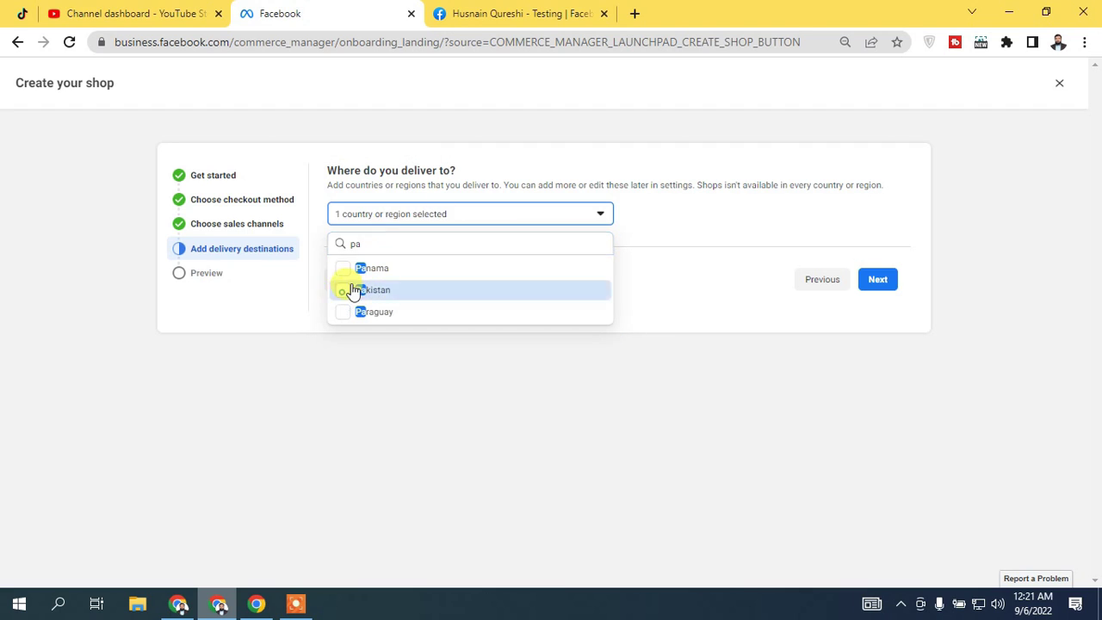
pyautogui.click(511, 171)
pyautogui.click(473, 216)
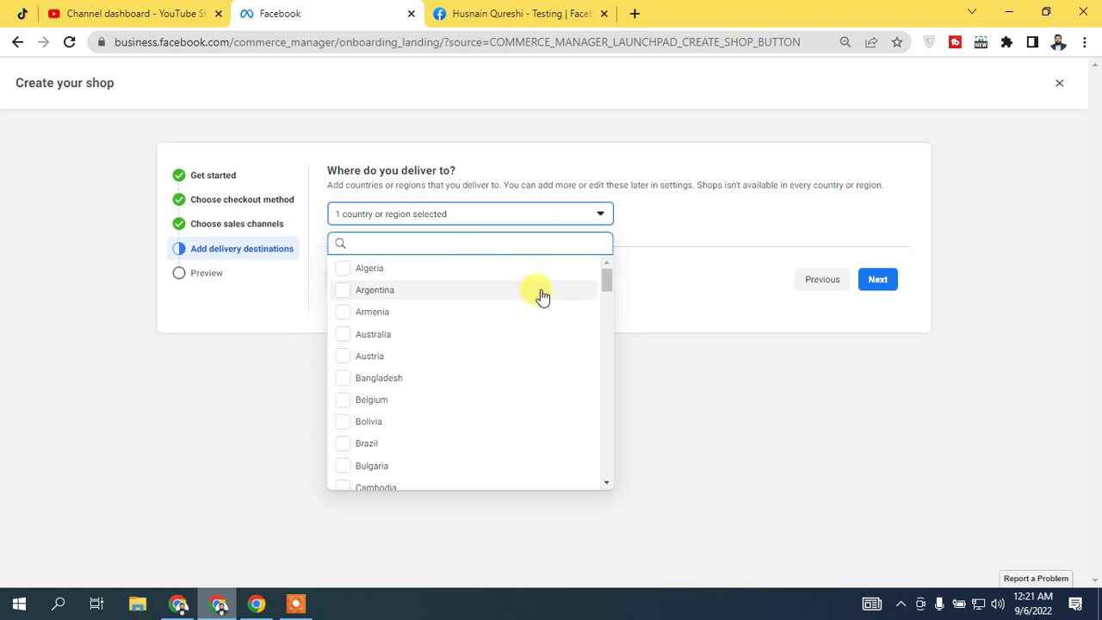
pyautogui.moveTo(606, 283); pyautogui.dragTo(664, 200)
pyautogui.click(684, 199)
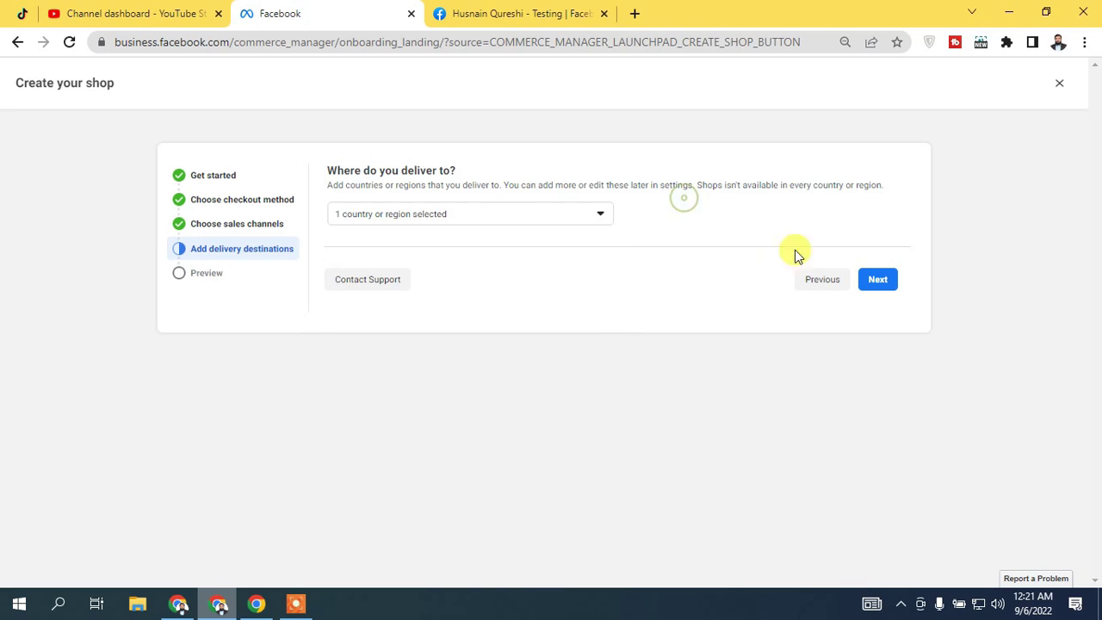
# Continue to the shop setup's Preview overview
pyautogui.click(877, 281)
pyautogui.moveTo(1097, 225); pyautogui.dragTo(1097, 249)
pyautogui.scroll(1, 1076, 254)
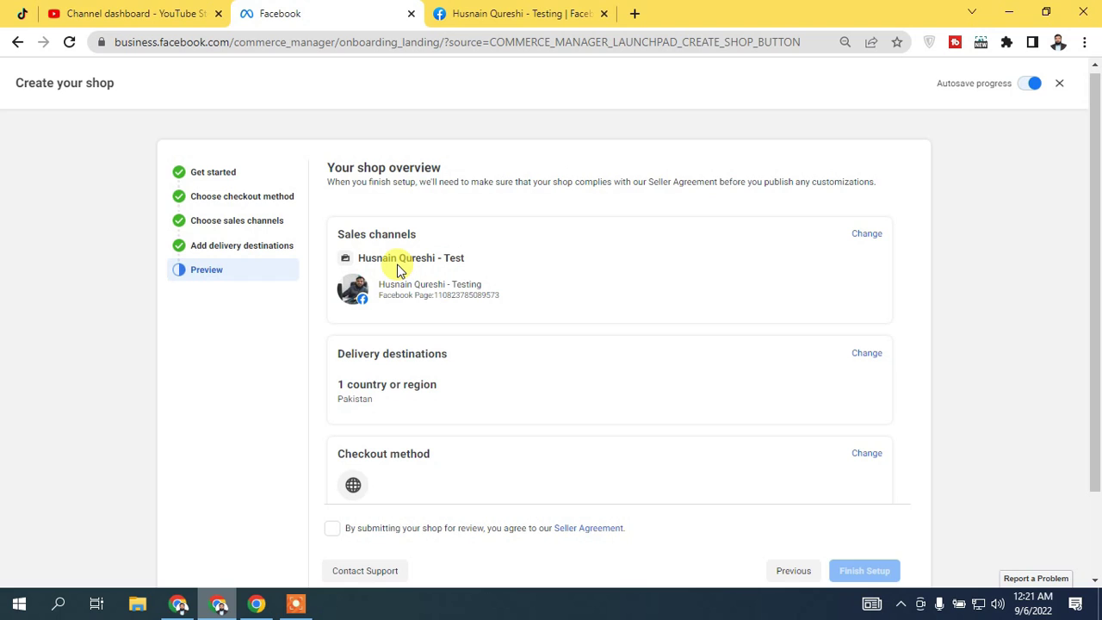
# Agree to the Seller Agreement and click Finish Setup on the Preview step
pyautogui.scroll(-1, 1094, 270)
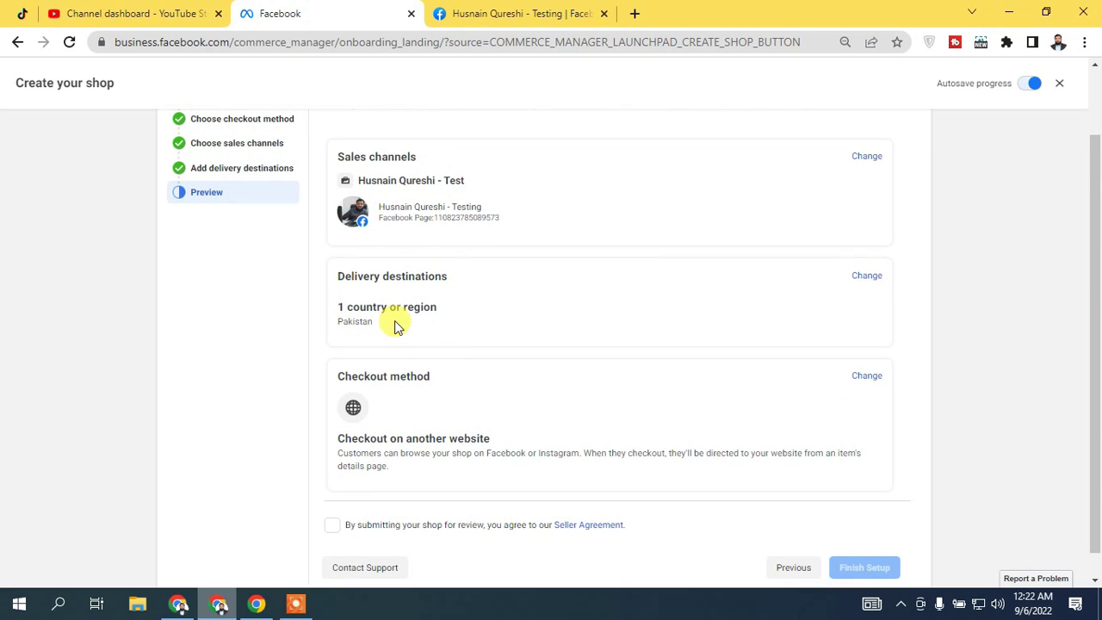
pyautogui.scroll(-1, 421, 319)
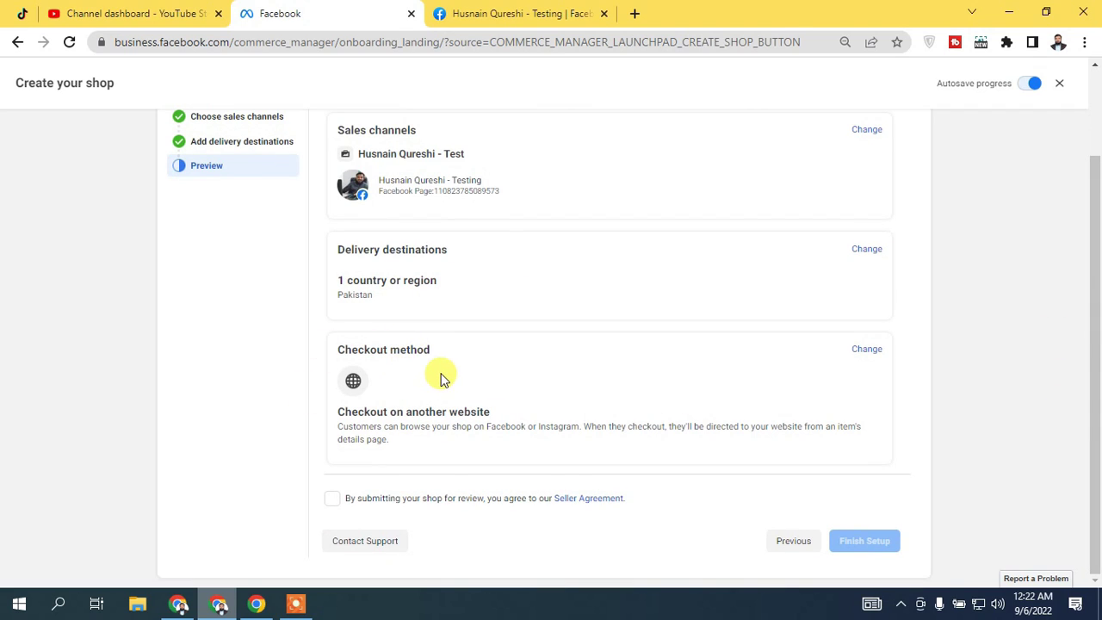
pyautogui.click(332, 498)
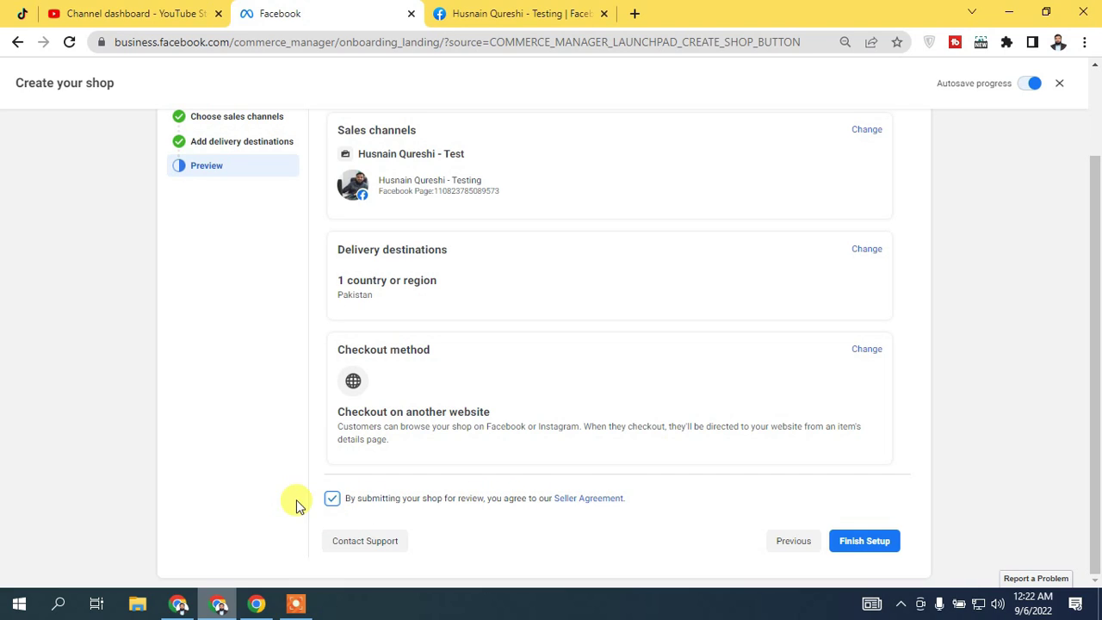
pyautogui.click(886, 547)
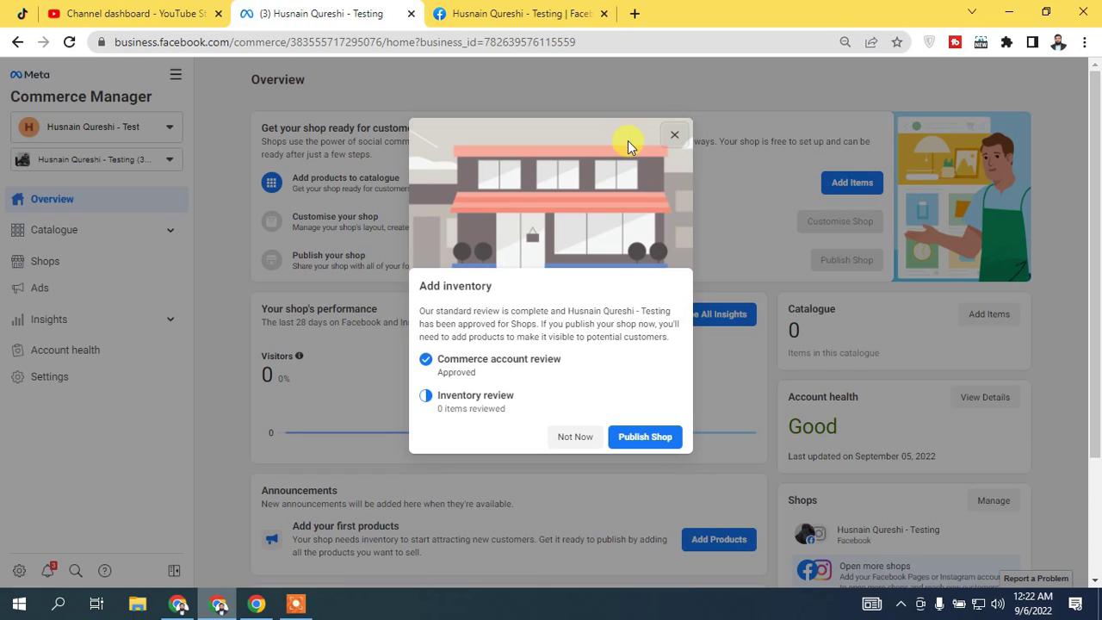
# Close the Add inventory prompt and check the business account and asset selectors
pyautogui.click(675, 135)
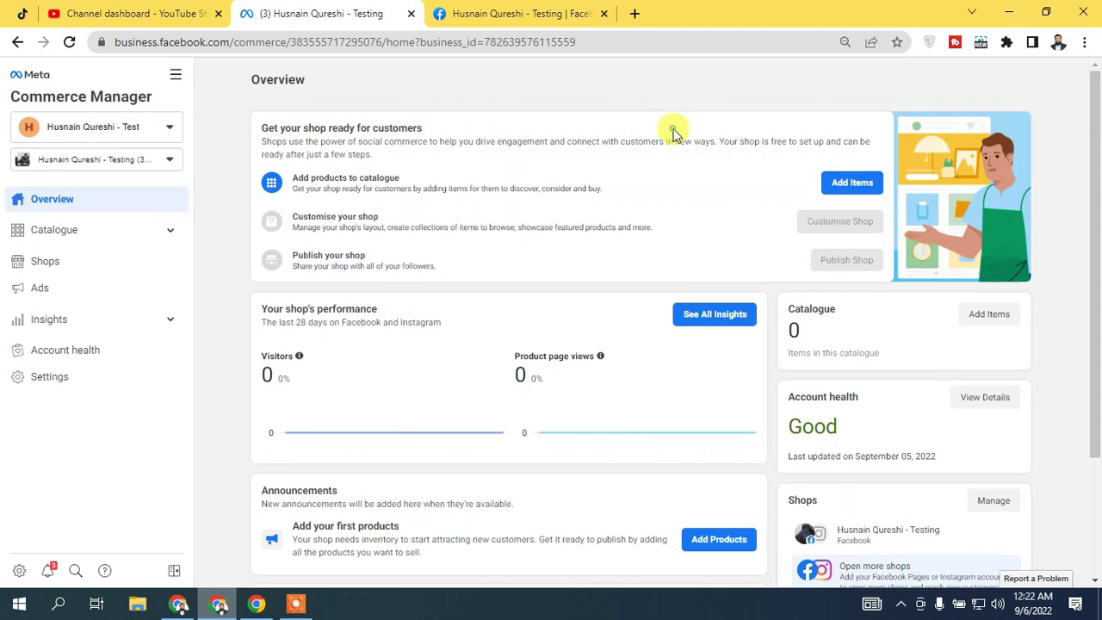
pyautogui.click(142, 130)
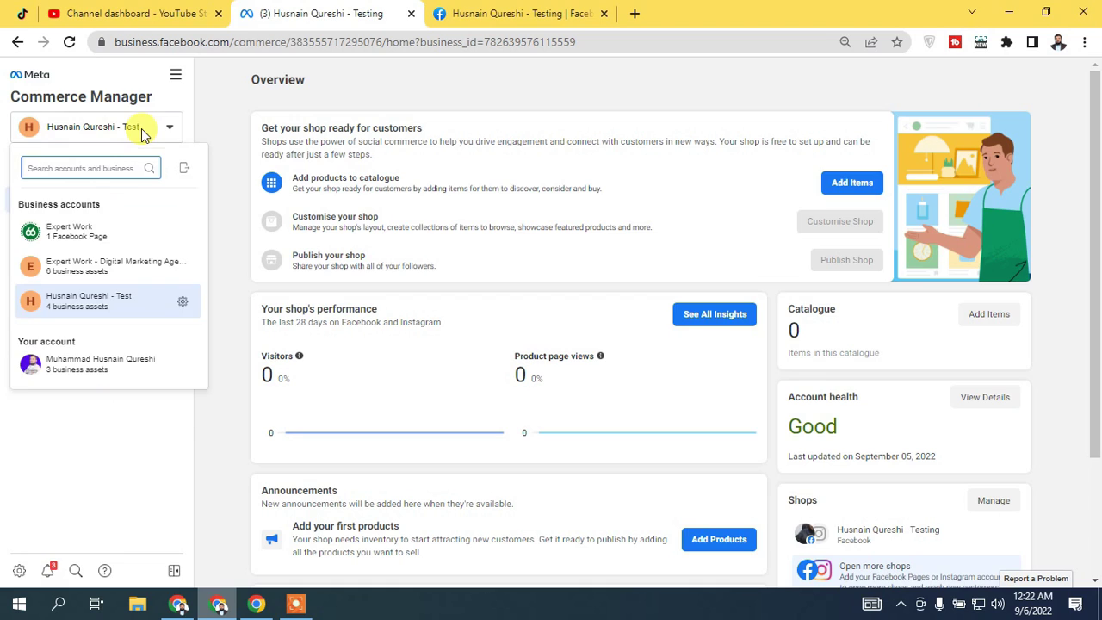
pyautogui.click(142, 131)
pyautogui.click(158, 160)
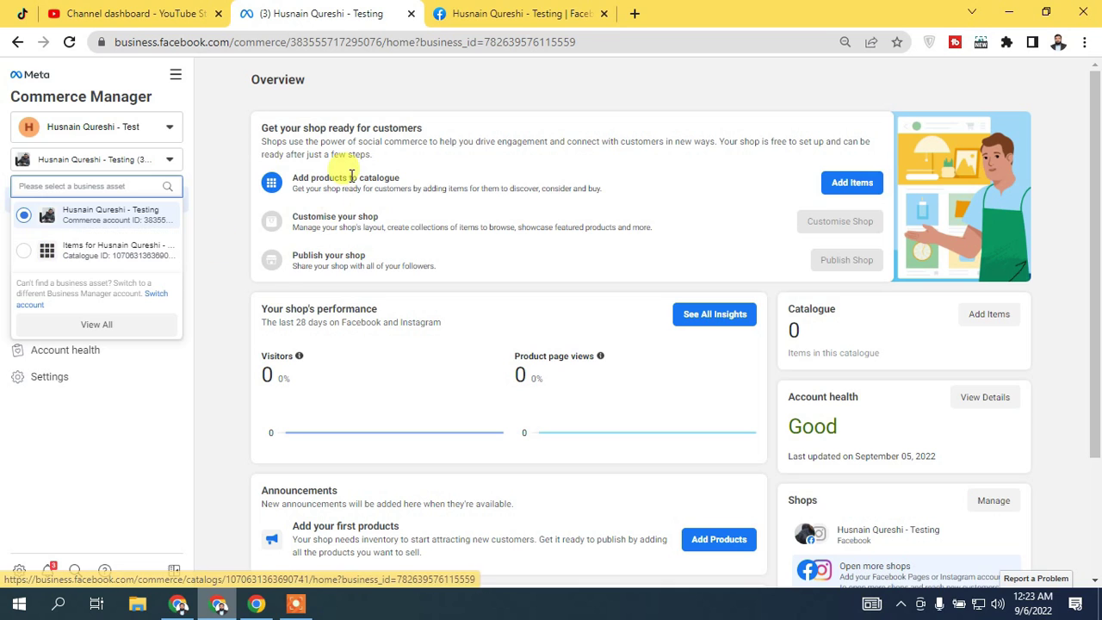
pyautogui.click(208, 148)
# Expand the Catalogue menu in the sidebar and go to the Shops page
pyautogui.moveTo(1095, 135); pyautogui.dragTo(1097, 95)
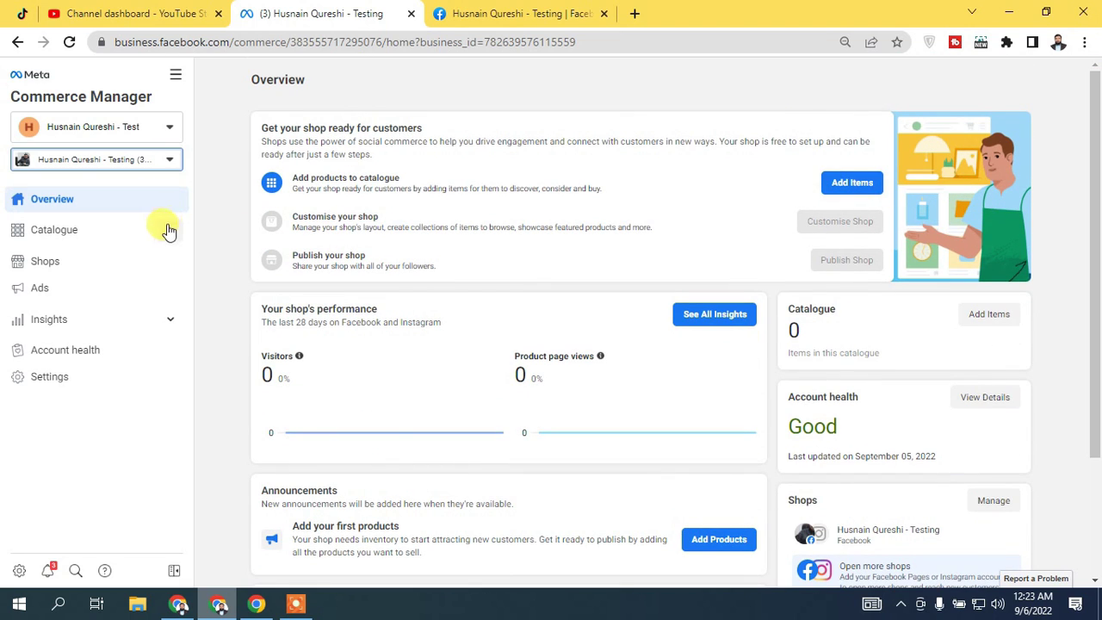
pyautogui.moveTo(1095, 210); pyautogui.dragTo(1099, 366)
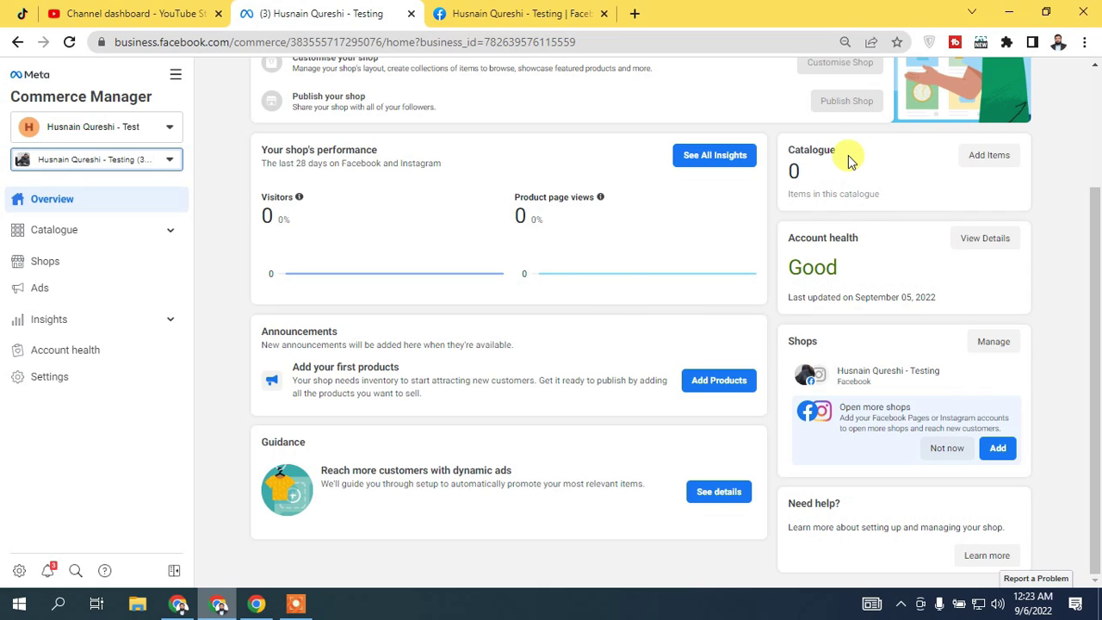
pyautogui.moveTo(285, 162); pyautogui.dragTo(482, 172)
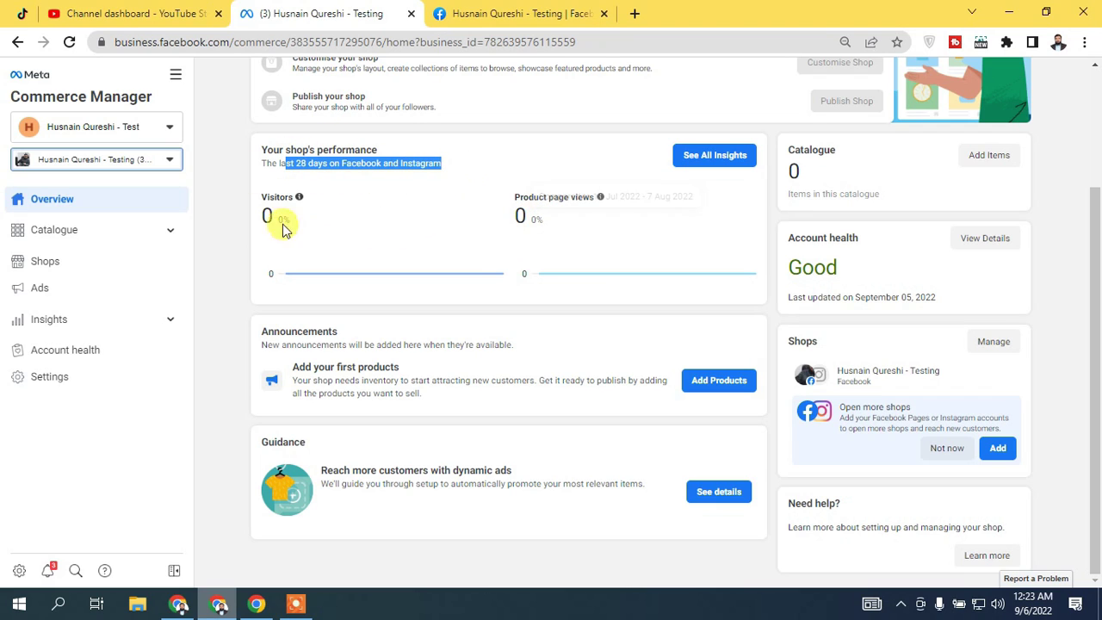
pyautogui.click(217, 219)
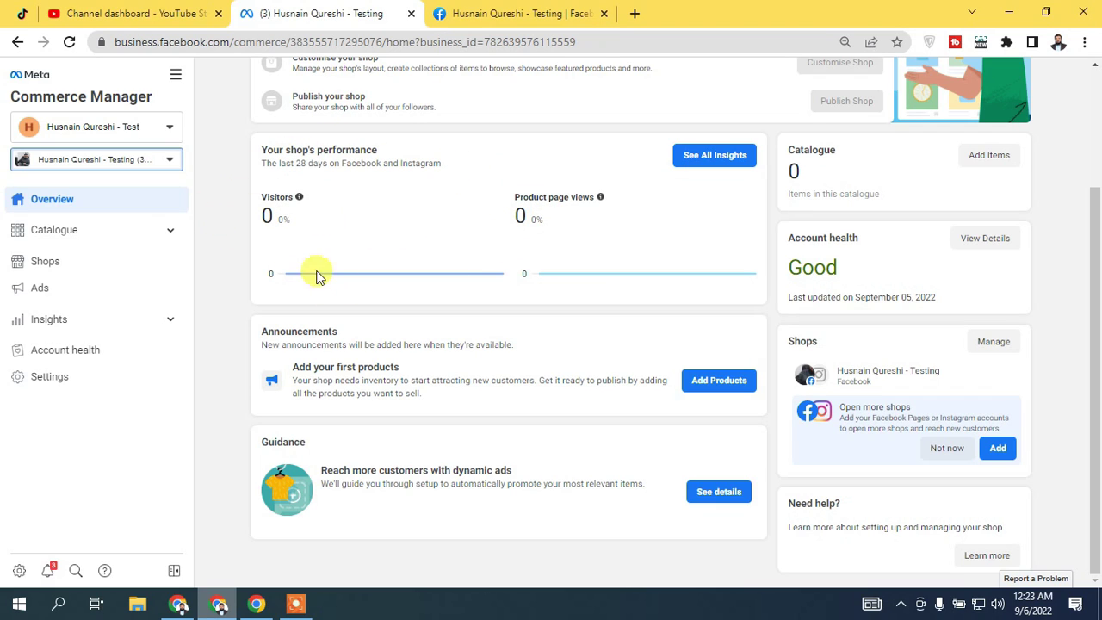
pyautogui.click(77, 239)
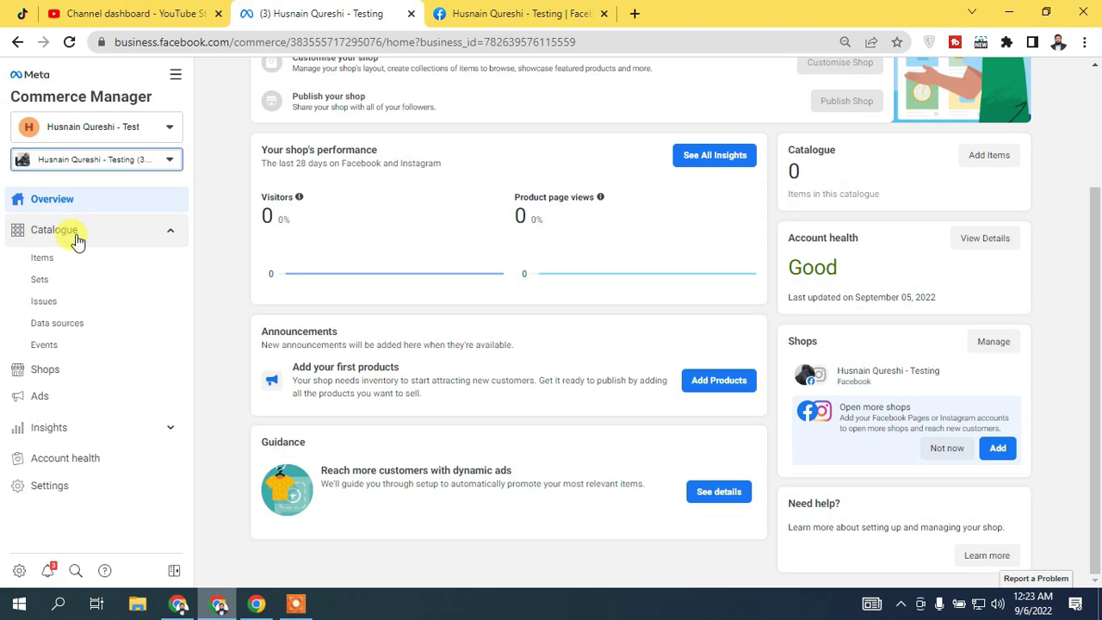
pyautogui.click(99, 168)
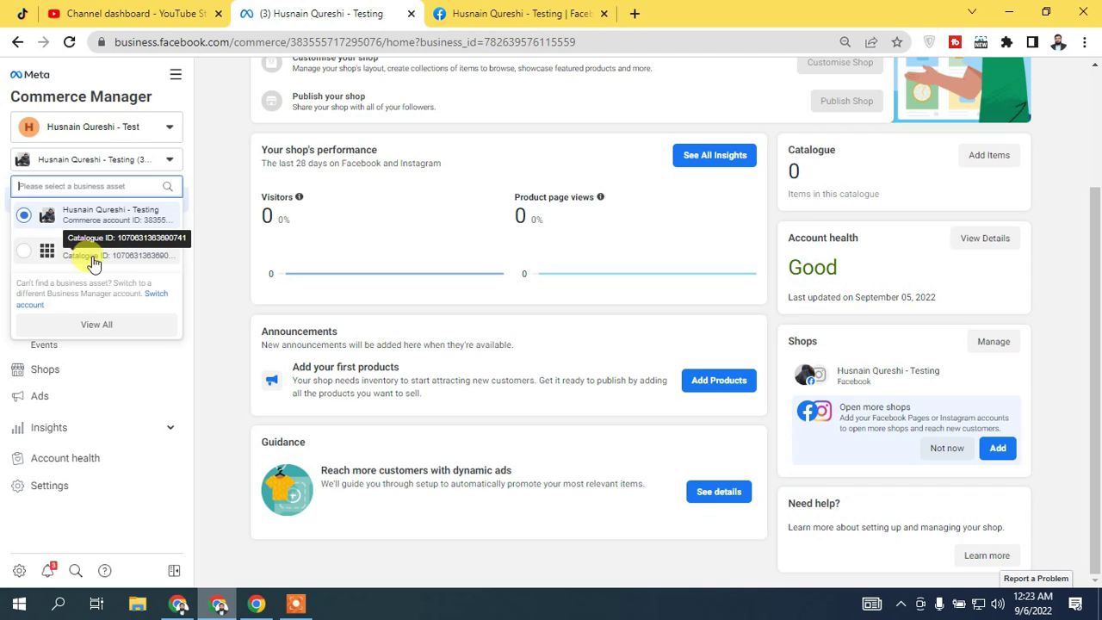
pyautogui.click(242, 178)
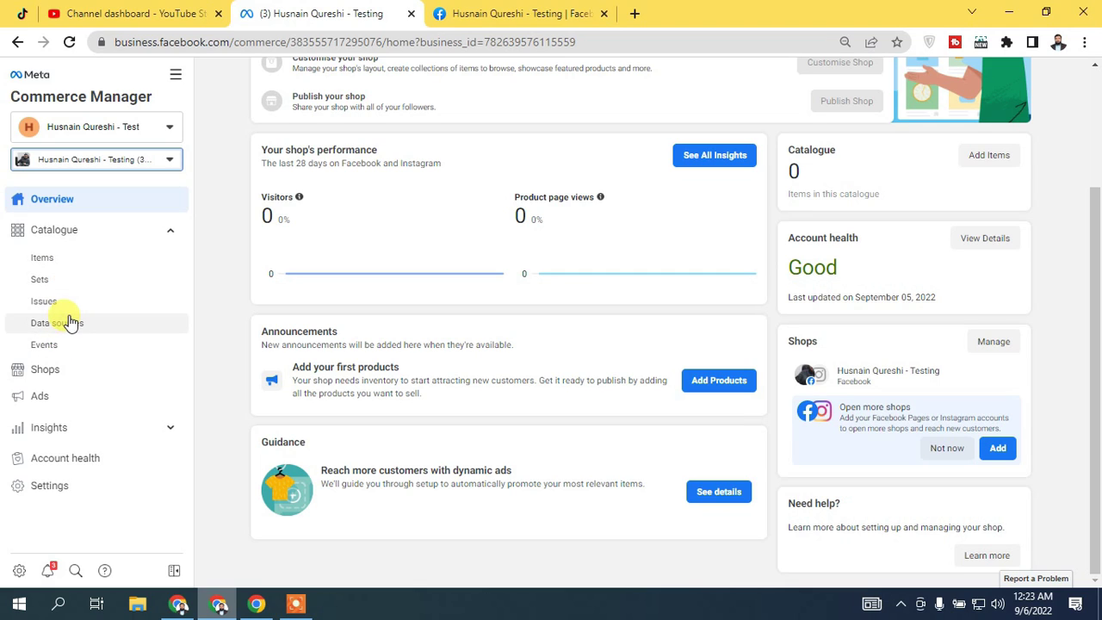
pyautogui.click(52, 372)
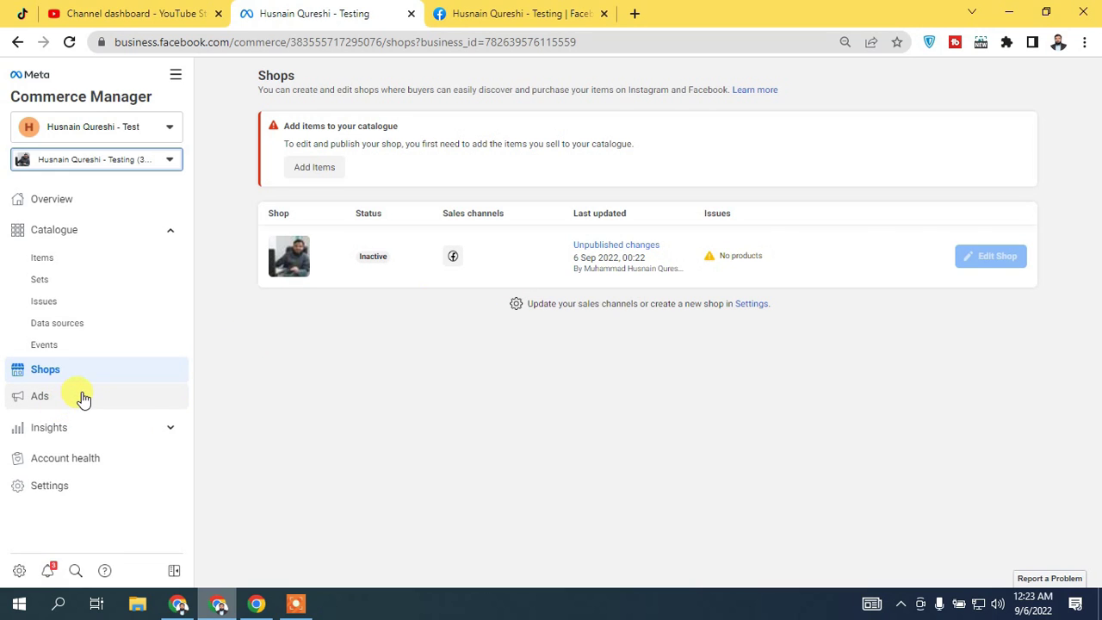
# Expand Insights in the sidebar, then open the Catalogue's Items page
pyautogui.click(108, 429)
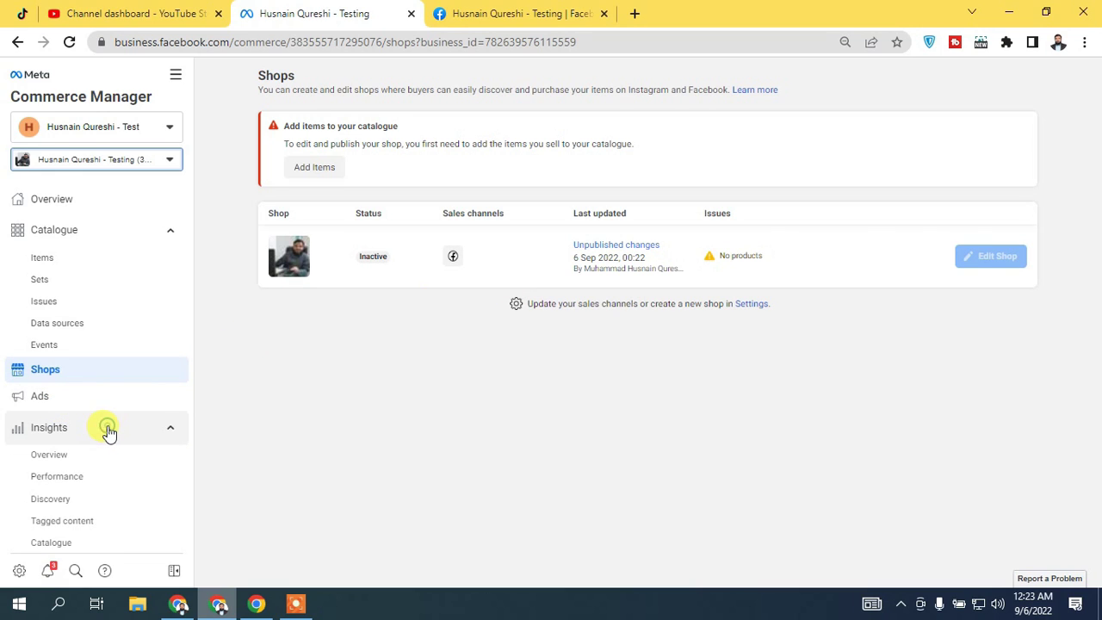
pyautogui.moveTo(184, 321); pyautogui.dragTo(184, 425)
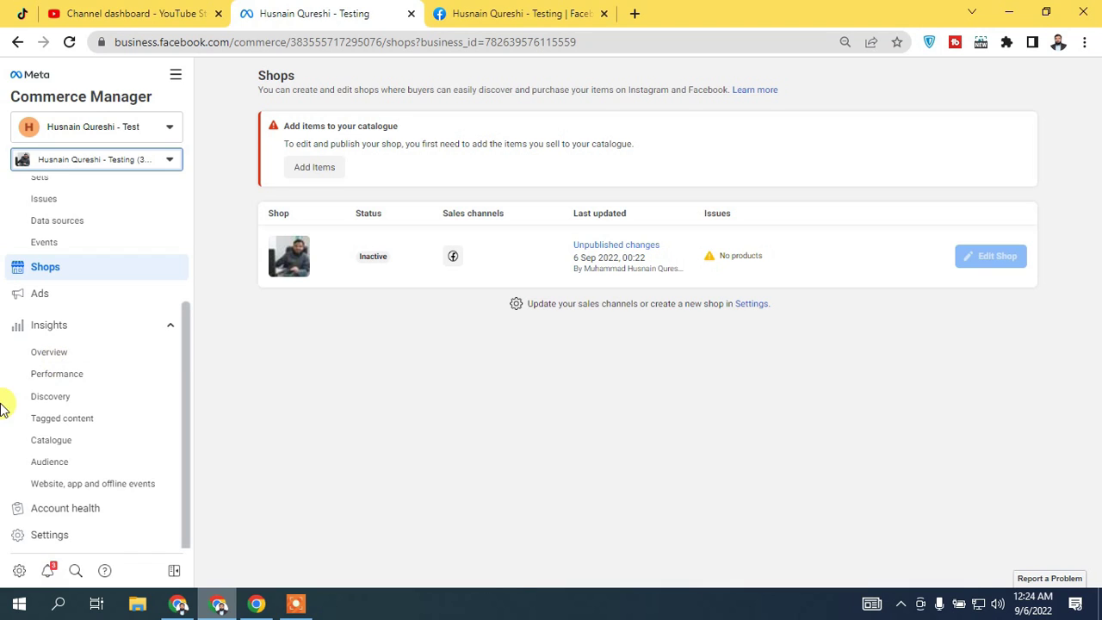
pyautogui.moveTo(184, 393); pyautogui.dragTo(183, 317)
pyautogui.click(41, 255)
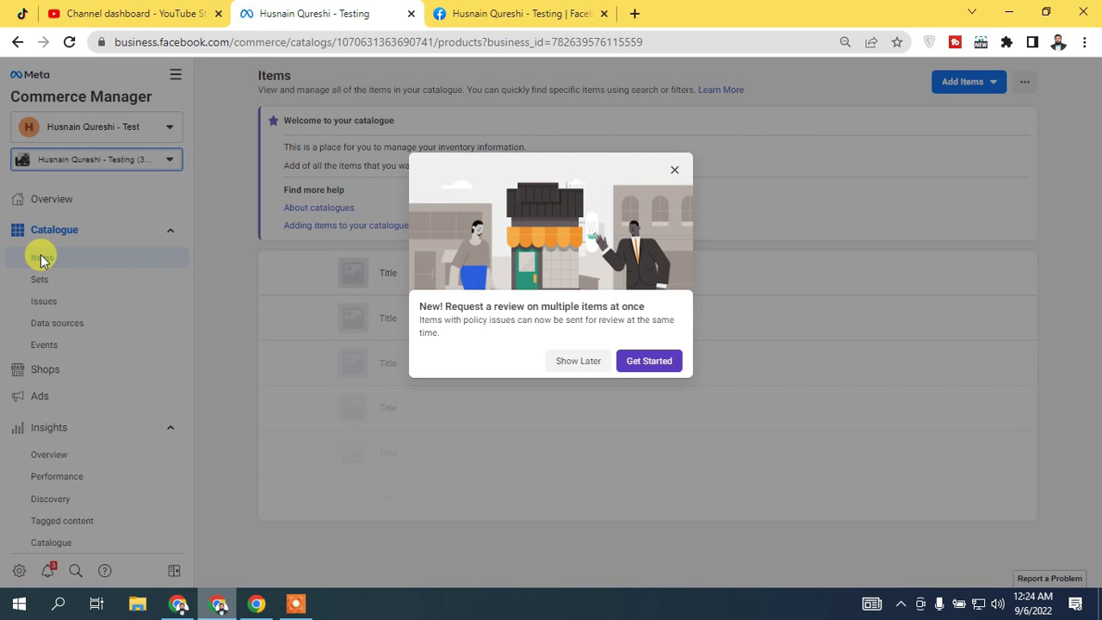
# Dismiss the review announcement and choose Add One Item from the Add Items menu
pyautogui.click(673, 170)
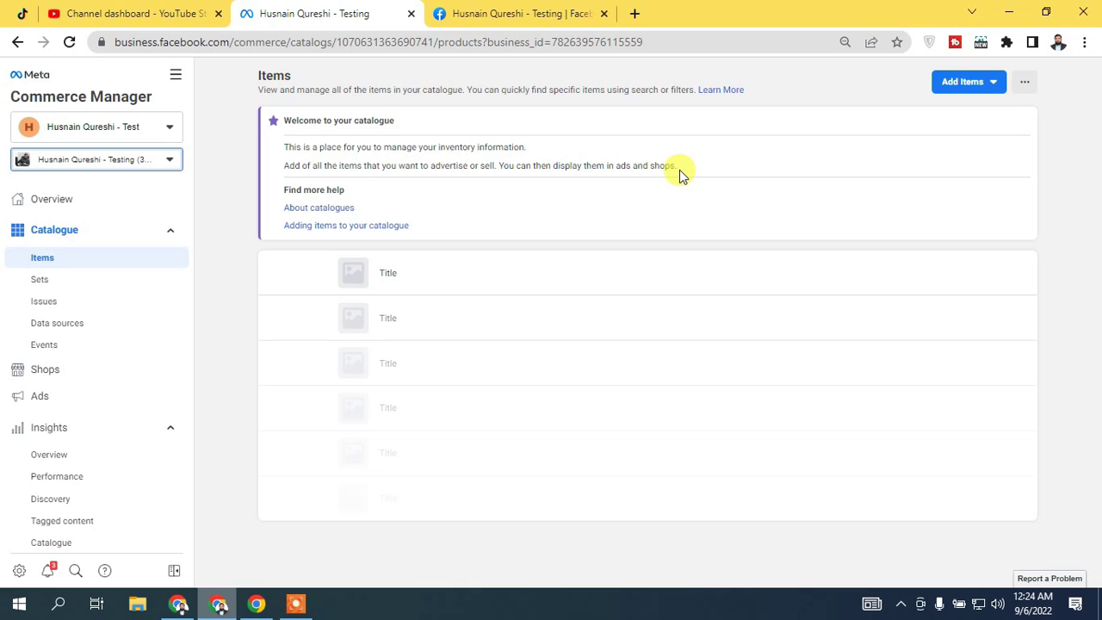
pyautogui.click(948, 88)
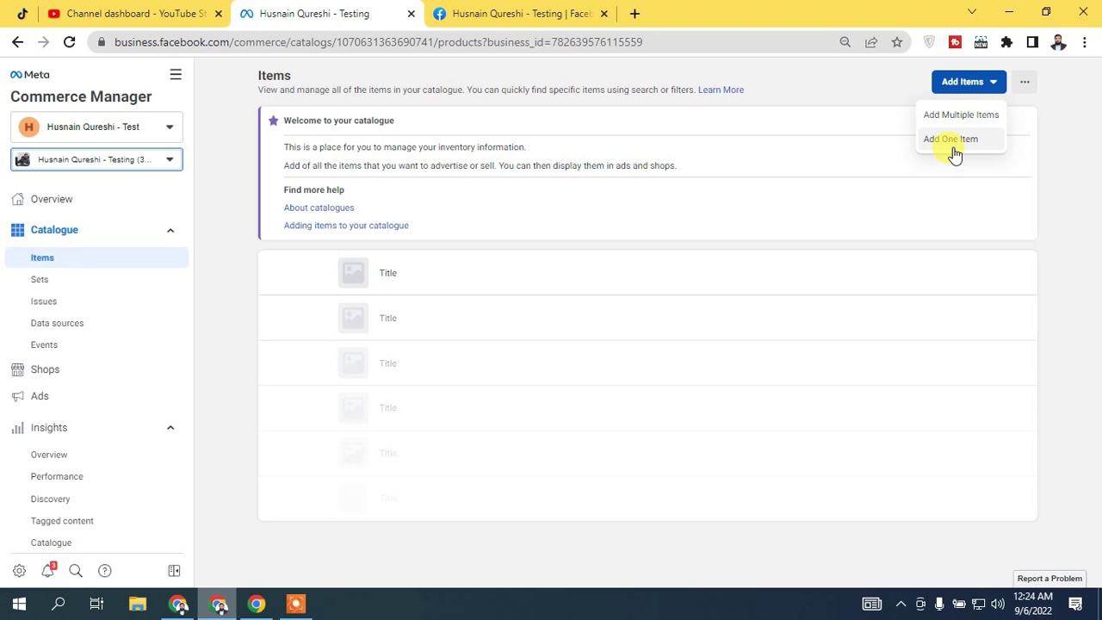
pyautogui.click(954, 153)
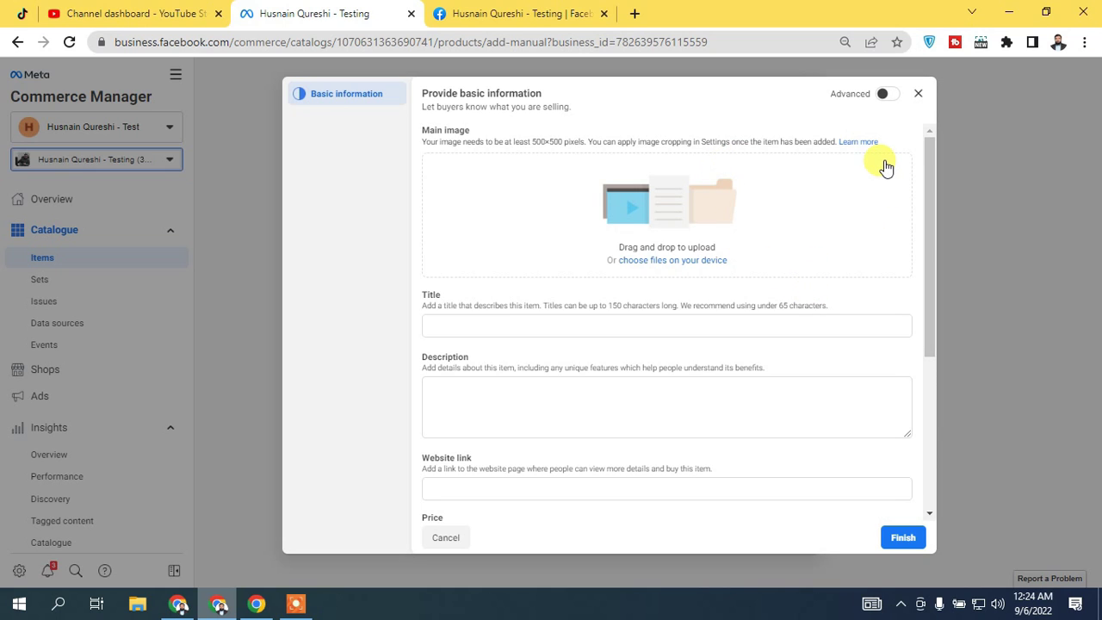
# Scroll through the item form and set the price currency to PKR – Pakistani Rupee
pyautogui.scroll(-1, 934, 177)
pyautogui.moveTo(934, 177); pyautogui.dragTo(929, 153)
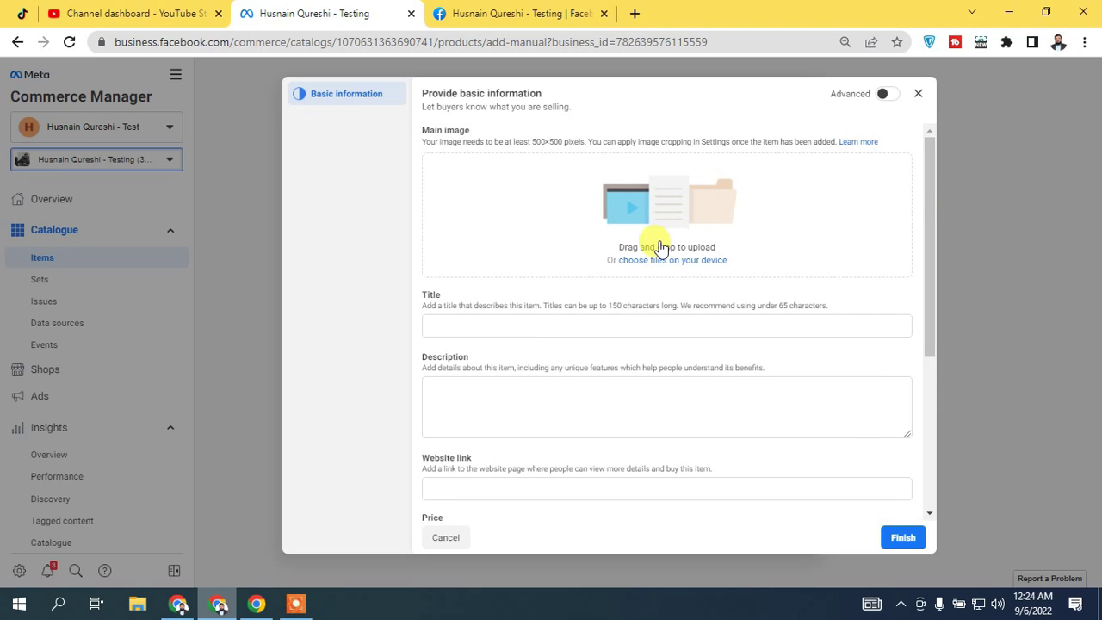
pyautogui.moveTo(930, 192); pyautogui.dragTo(474, 240)
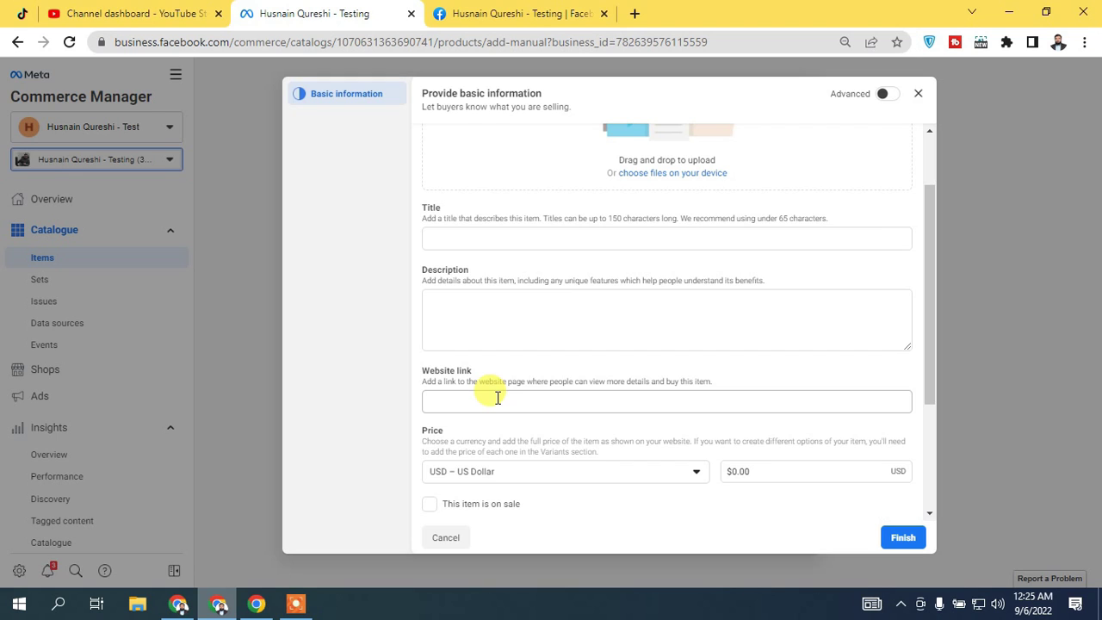
pyautogui.moveTo(931, 253); pyautogui.dragTo(929, 337)
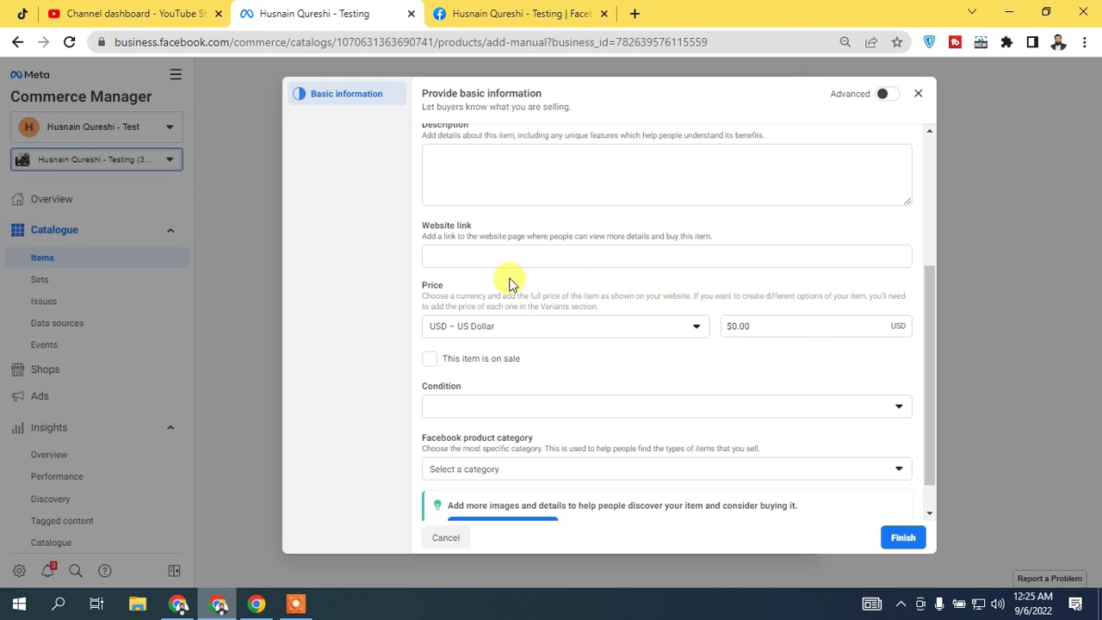
pyautogui.click(487, 328)
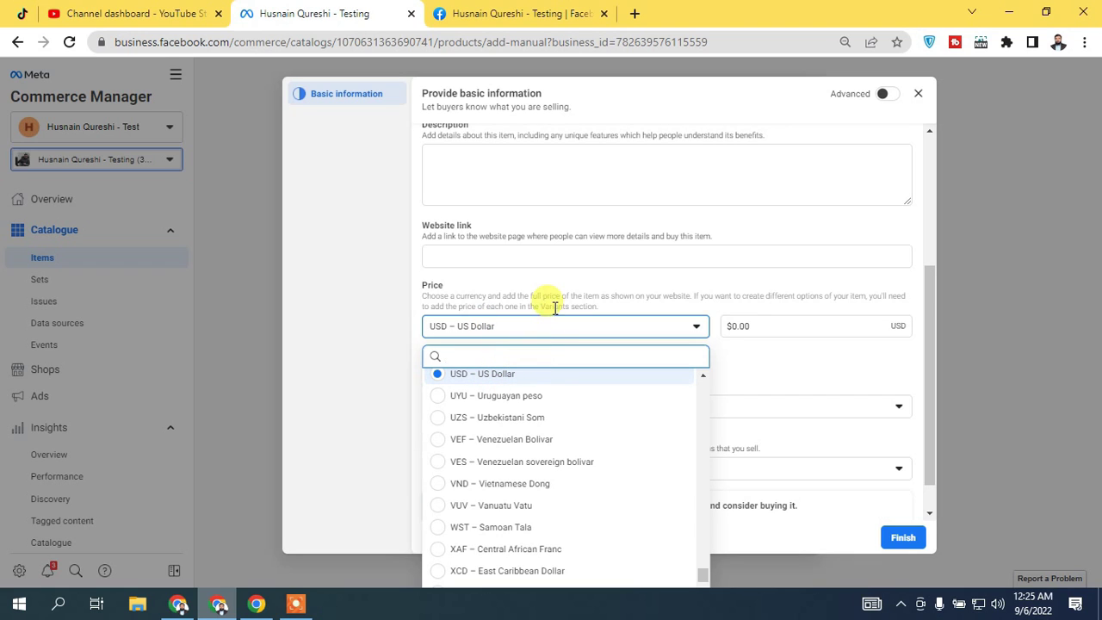
pyautogui.click(521, 324)
pyautogui.click(495, 327)
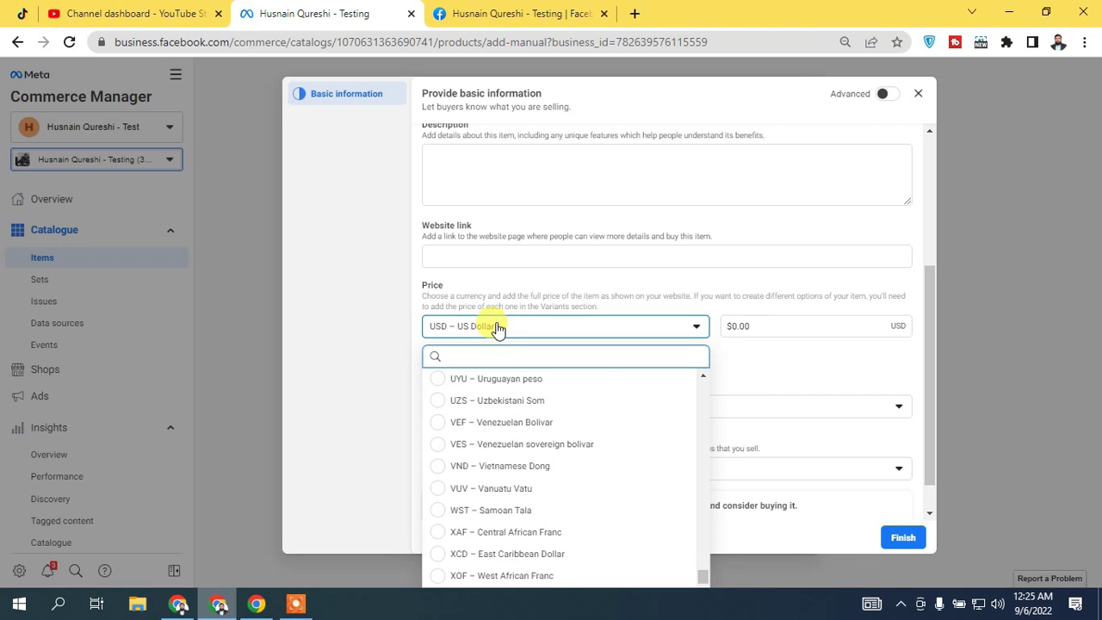
pyautogui.write('pkr')
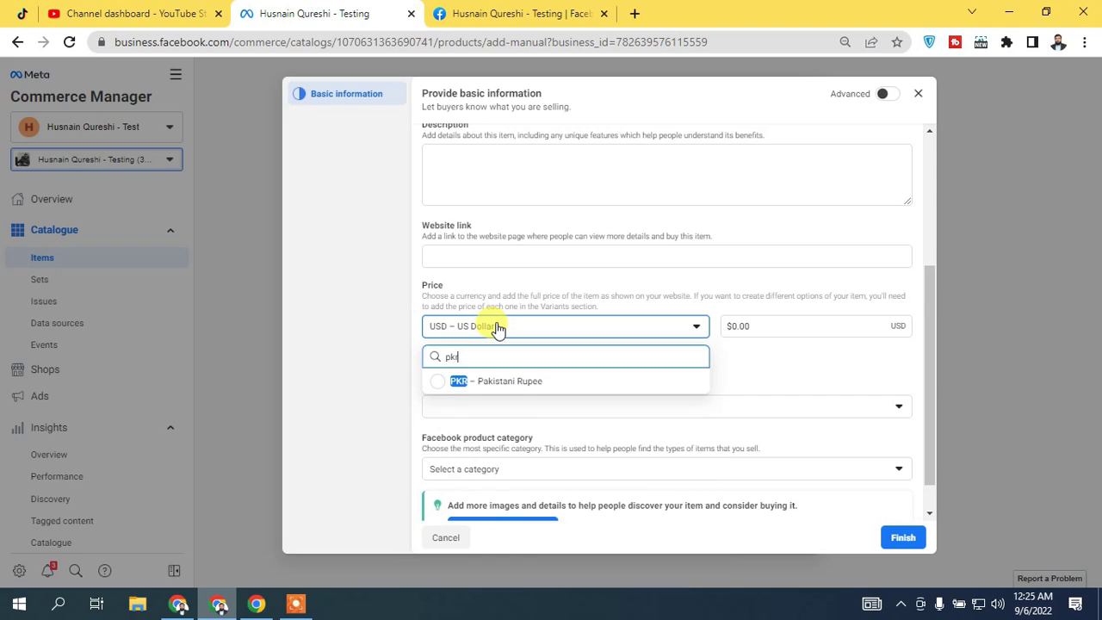
pyautogui.click(504, 381)
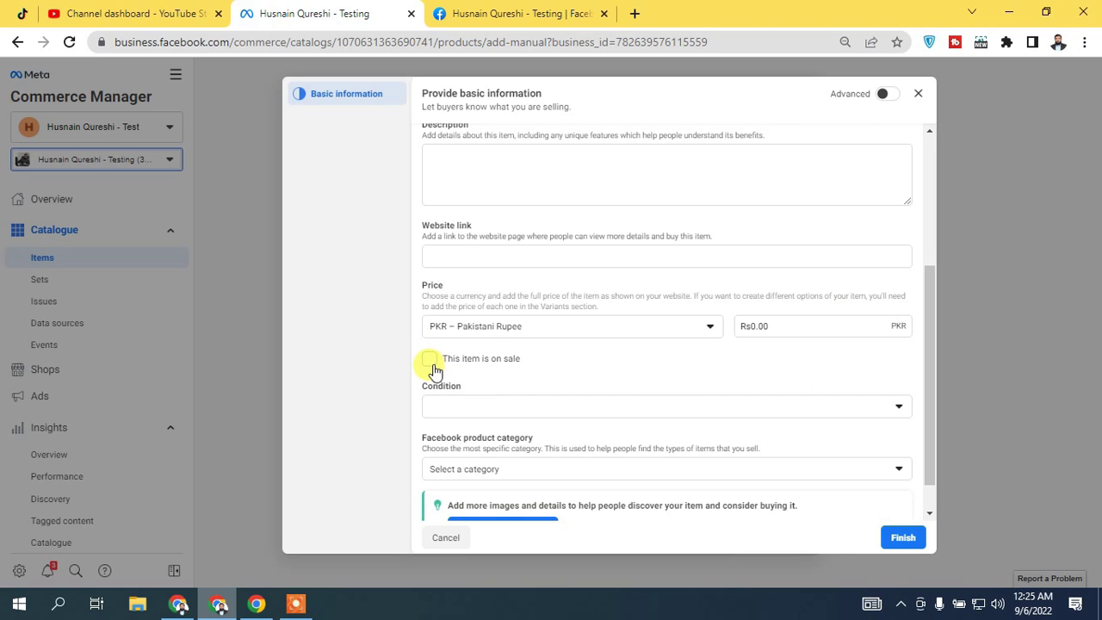
# Leave the item not on sale, browse Condition and Category without choosing, then quit the form
pyautogui.click(433, 368)
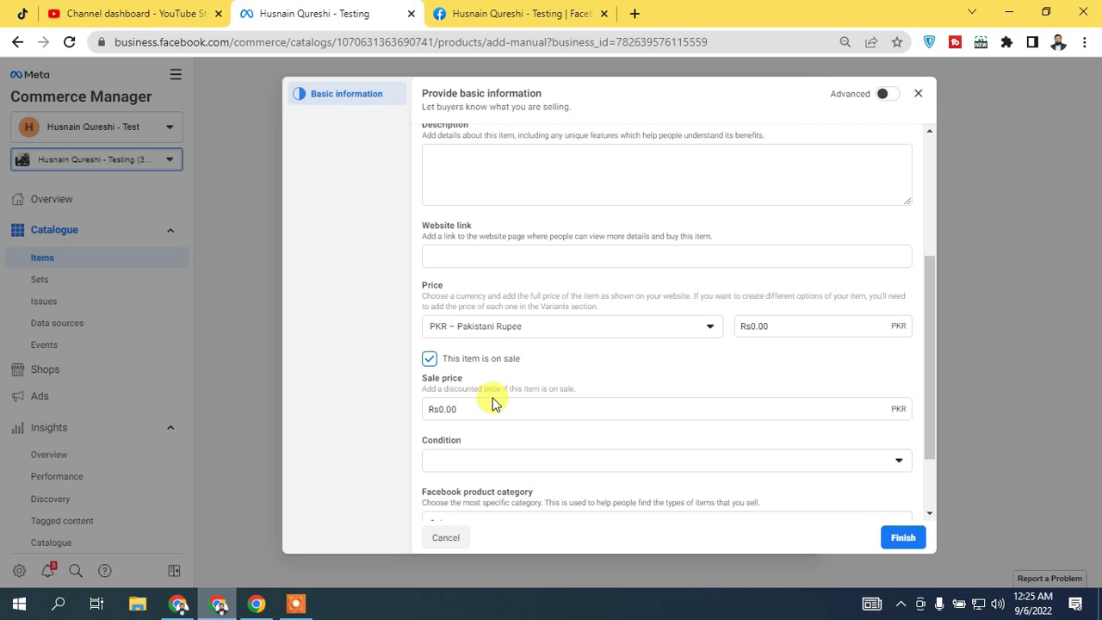
pyautogui.click(428, 358)
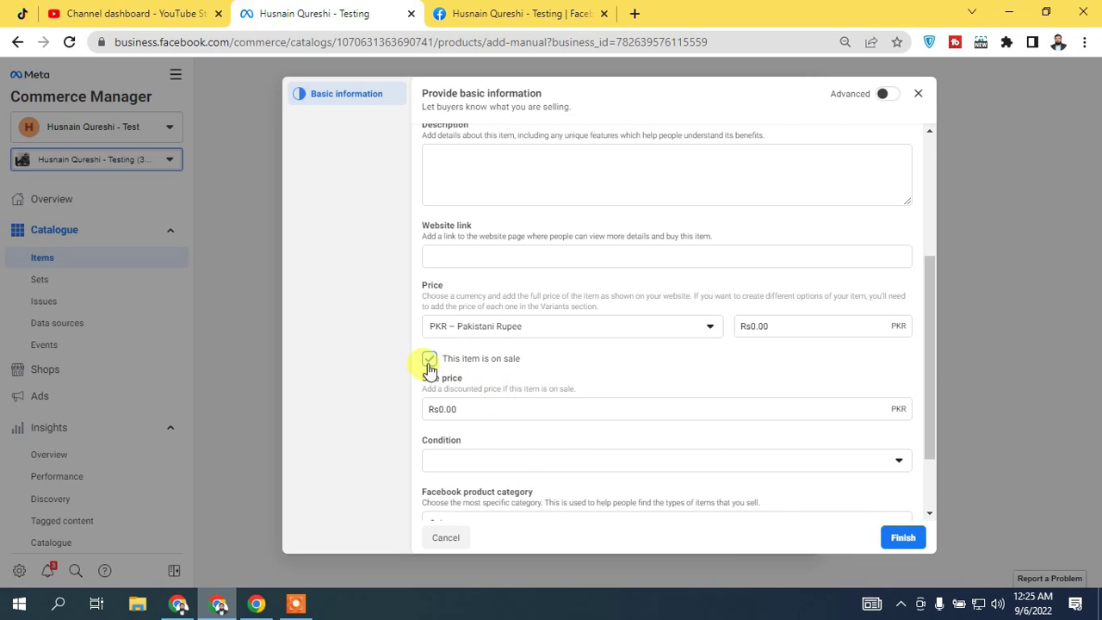
pyautogui.scroll(-1, 921, 349)
pyautogui.click(578, 367)
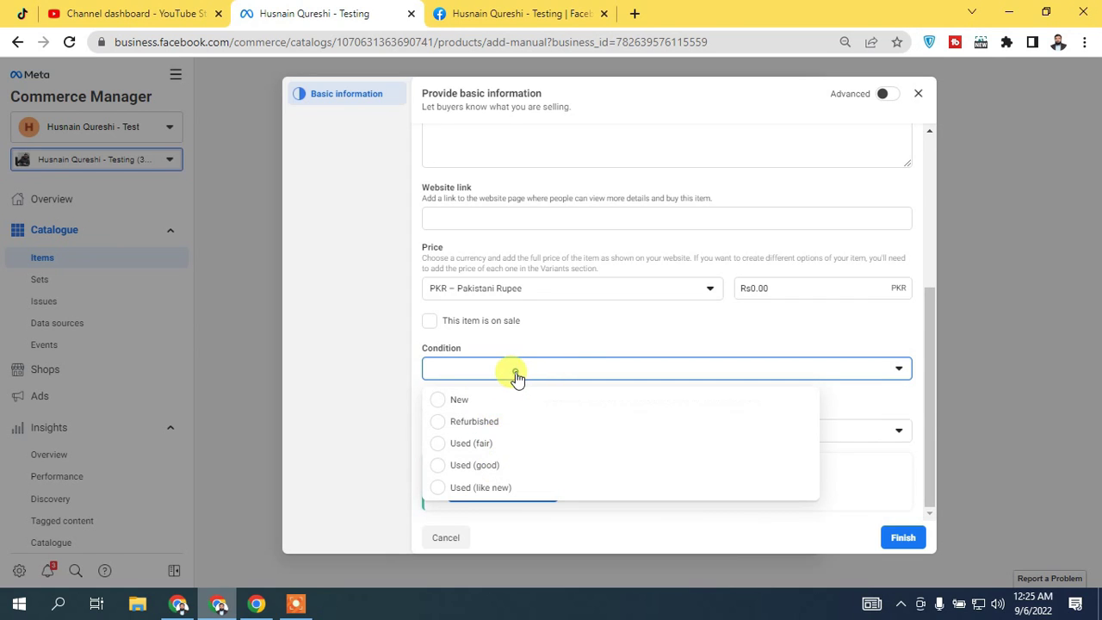
pyautogui.click(388, 354)
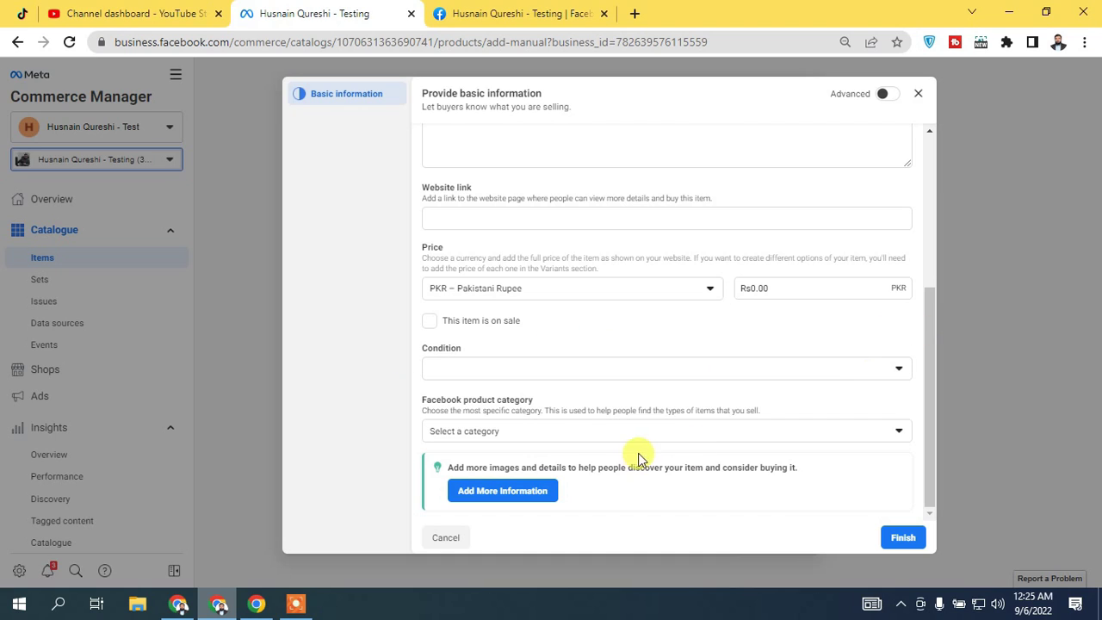
pyautogui.click(455, 431)
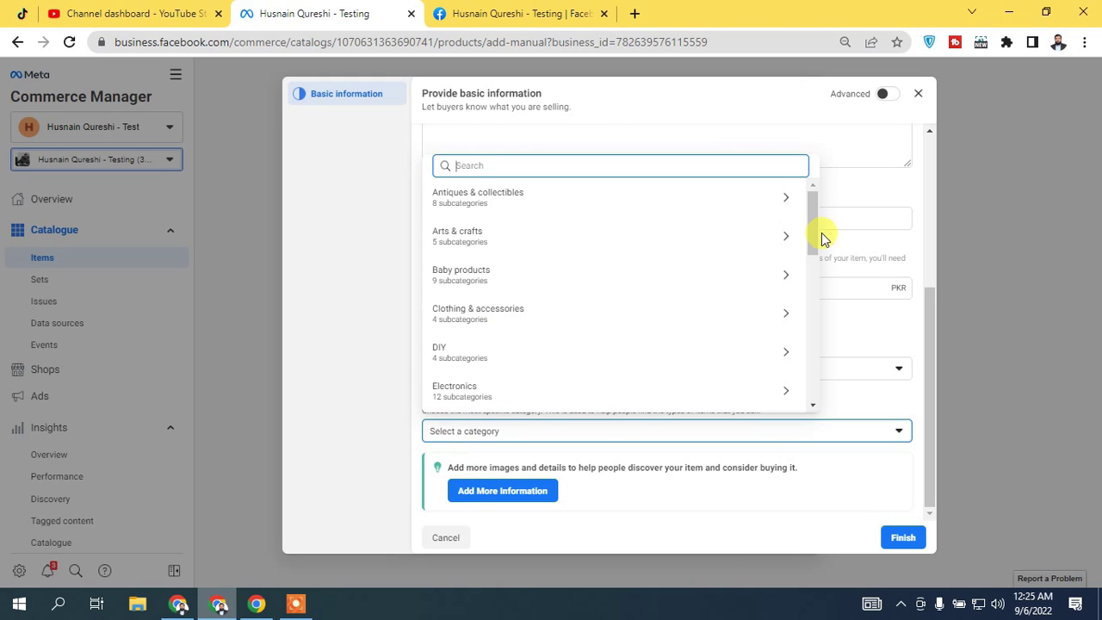
pyautogui.moveTo(811, 226); pyautogui.dragTo(807, 189)
pyautogui.click(339, 353)
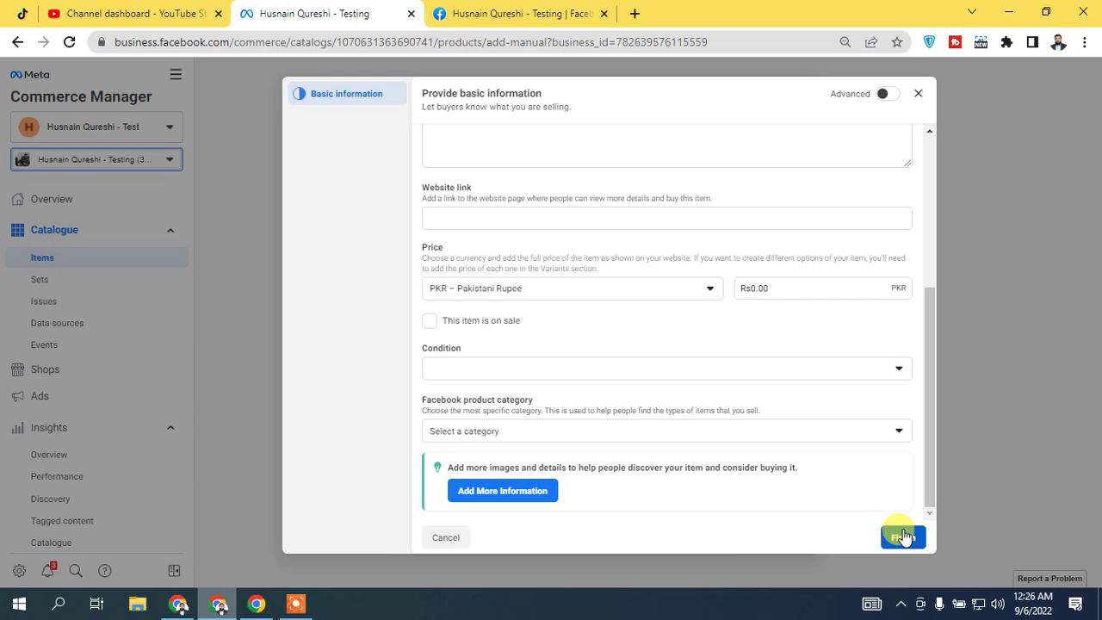
pyautogui.click(918, 93)
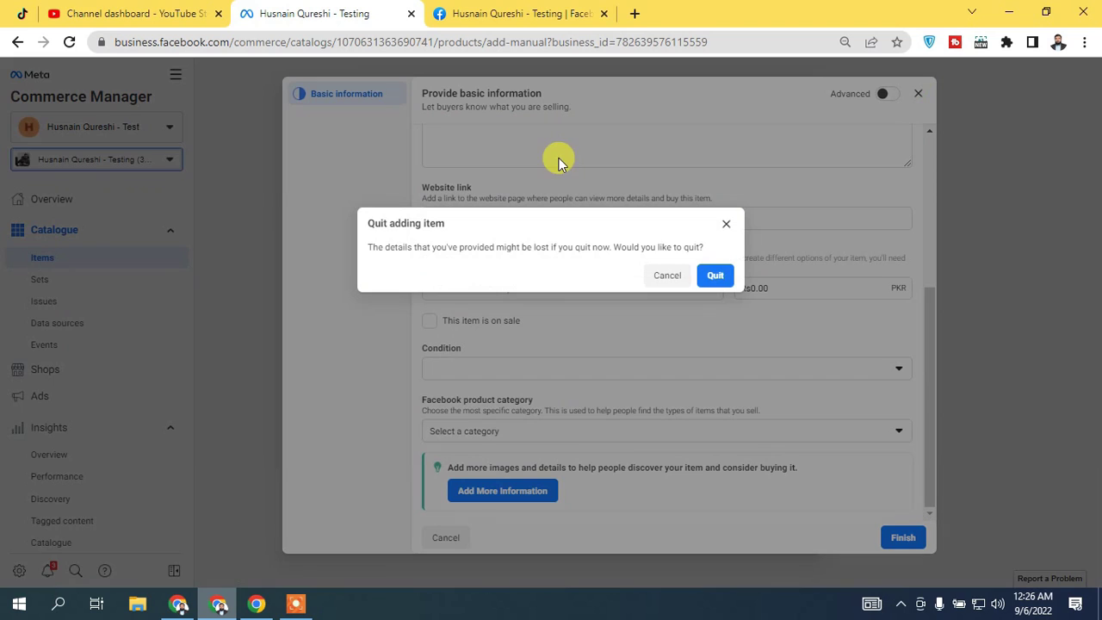
pyautogui.click(711, 274)
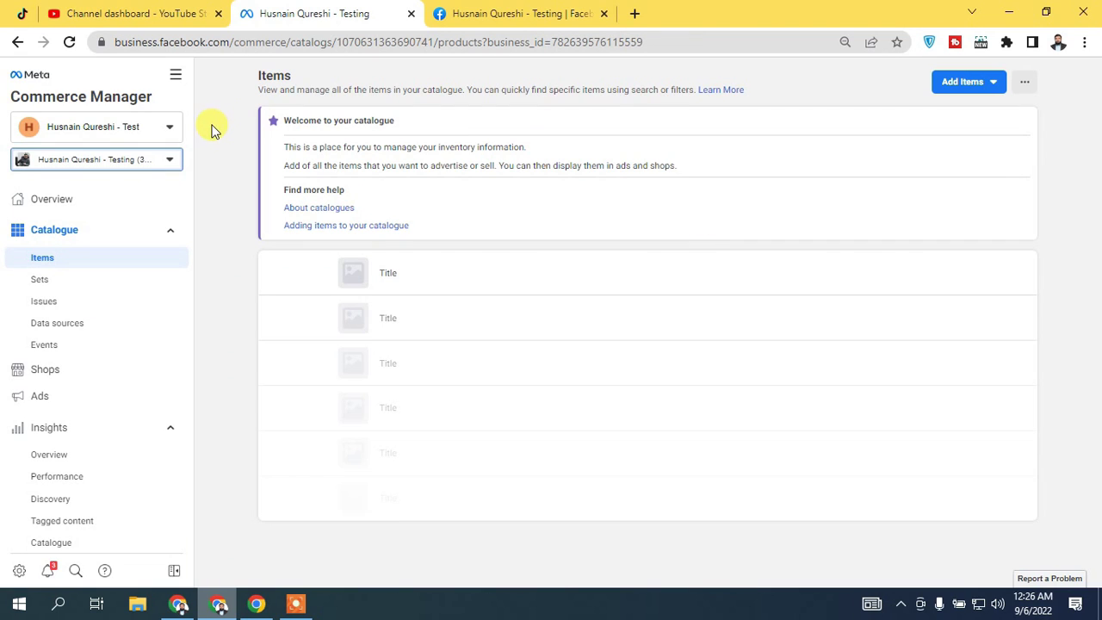
# Open Data sources from the Catalogue sidebar
pyautogui.click(94, 325)
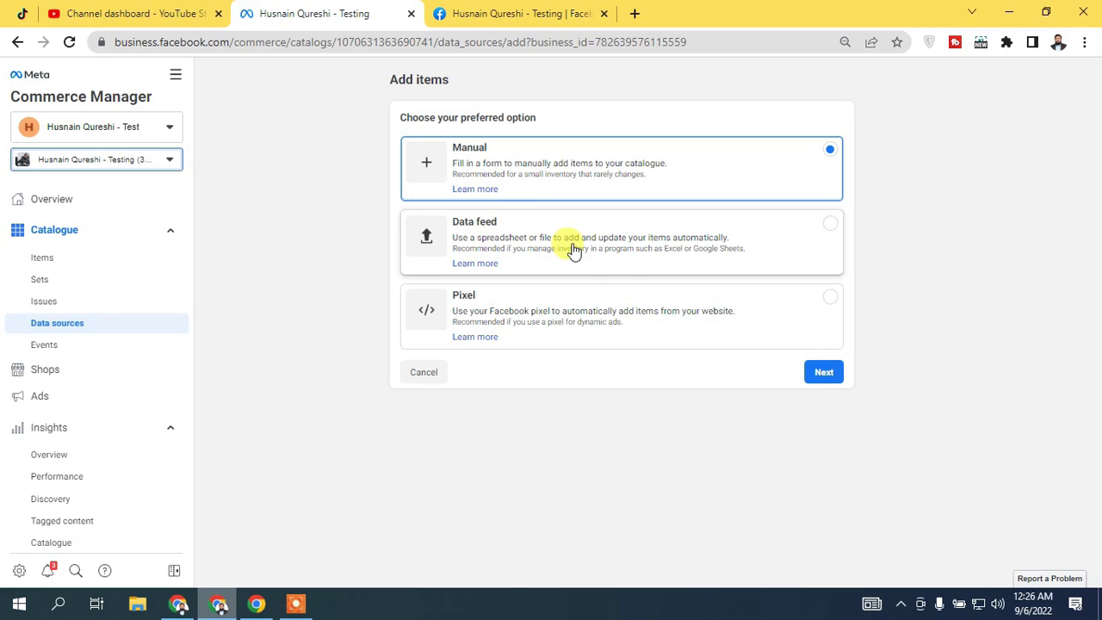
# Select Pixel, view the connected pixel page, then return to the add-items choices
pyautogui.click(634, 317)
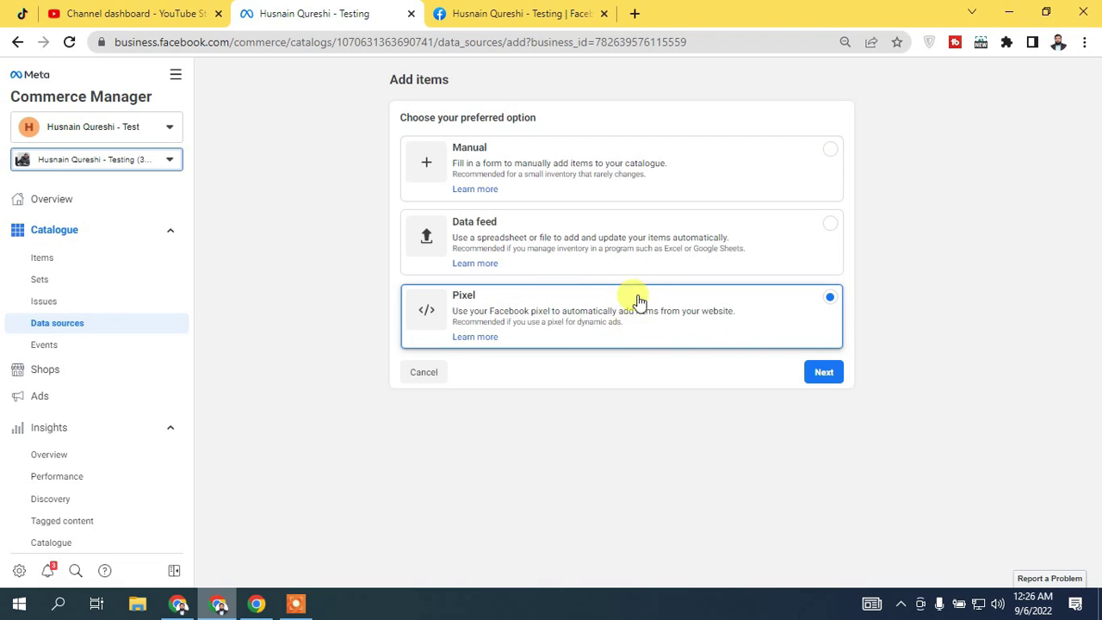
pyautogui.click(822, 373)
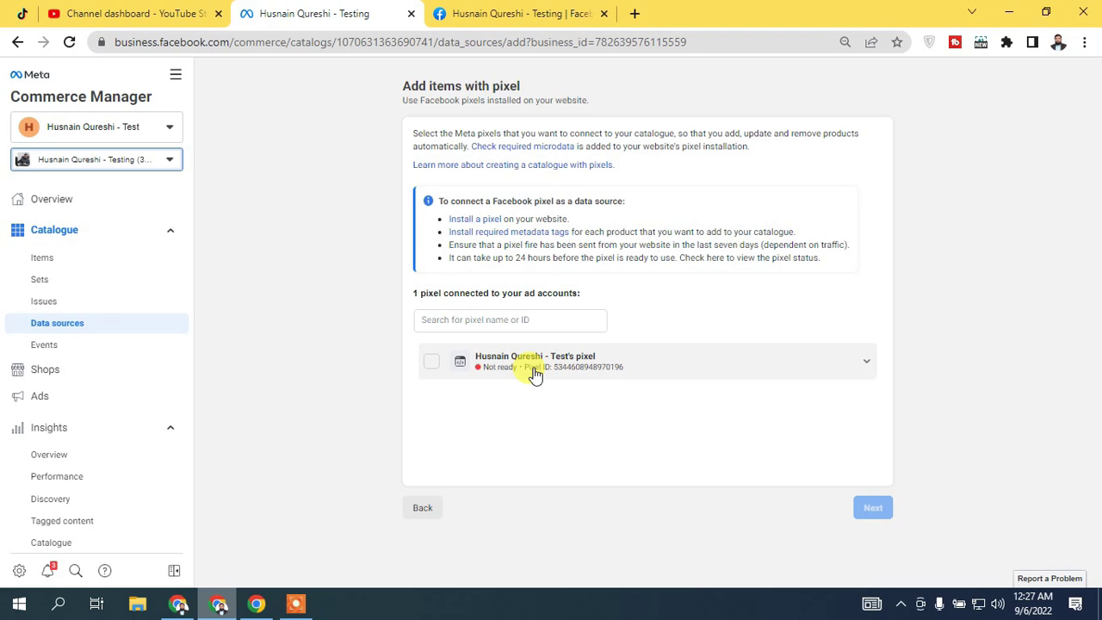
pyautogui.click(422, 507)
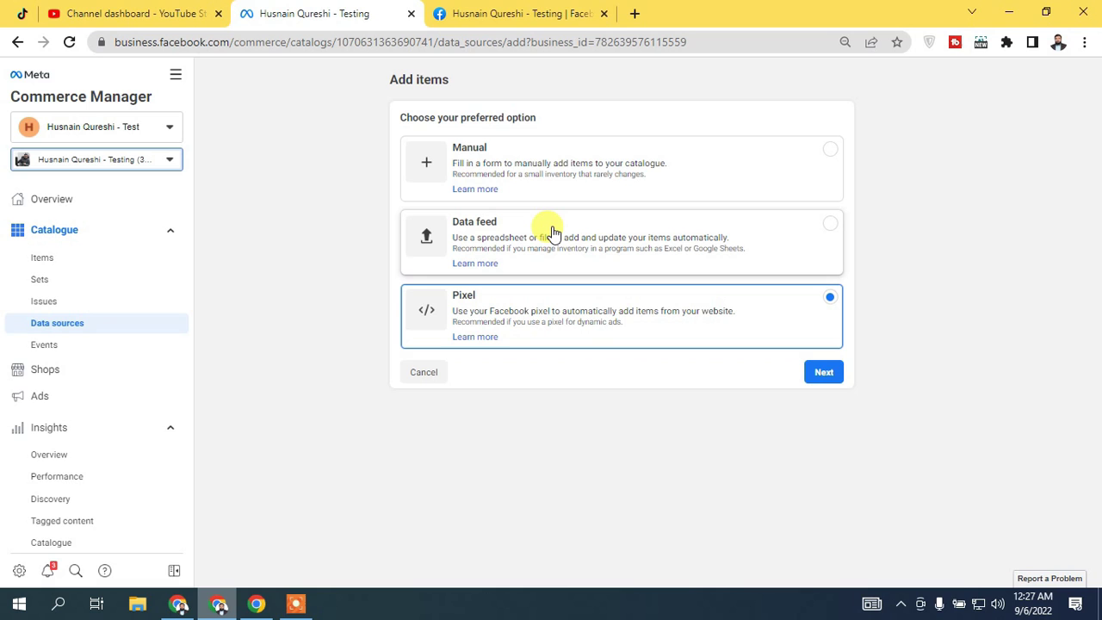
# Choose Data feed as the item source and step through the first feed setup screens
pyautogui.click(554, 232)
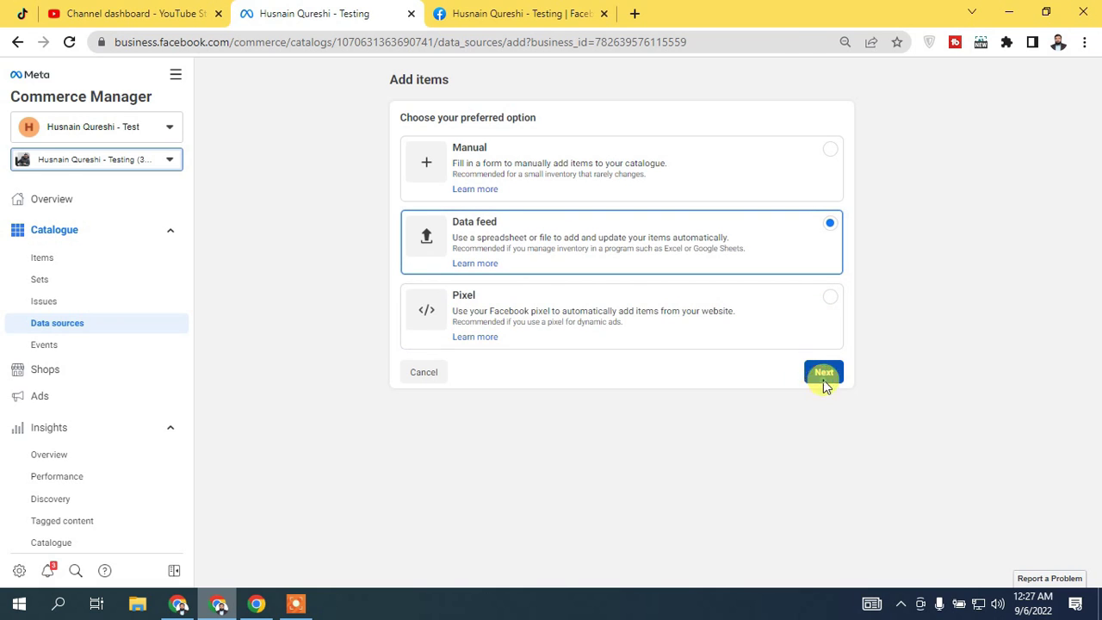
pyautogui.click(822, 377)
pyautogui.click(675, 123)
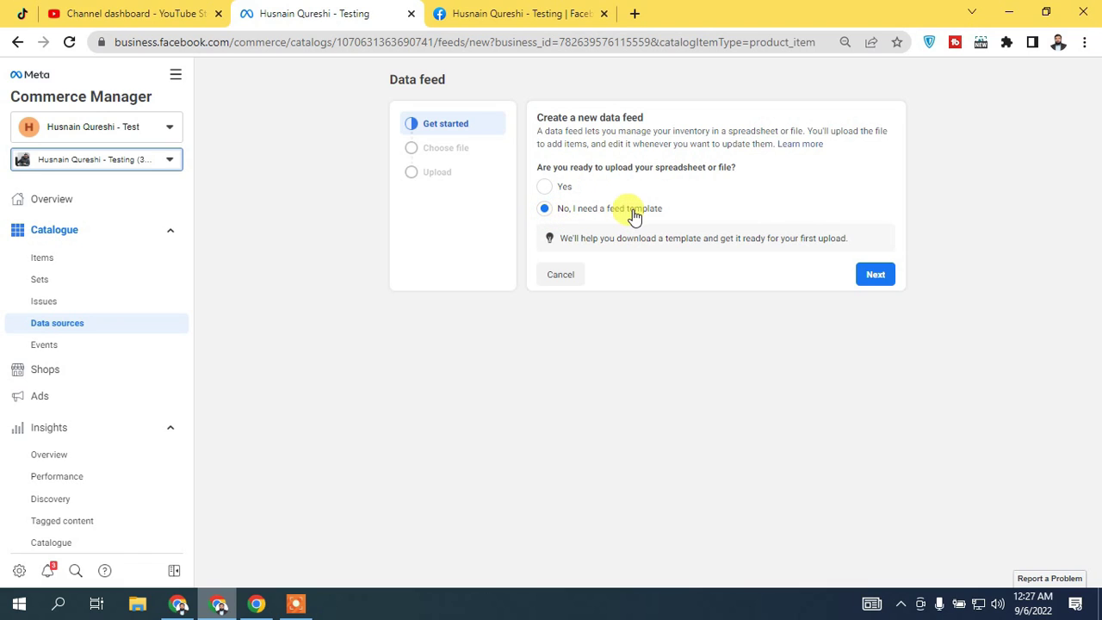
pyautogui.click(873, 274)
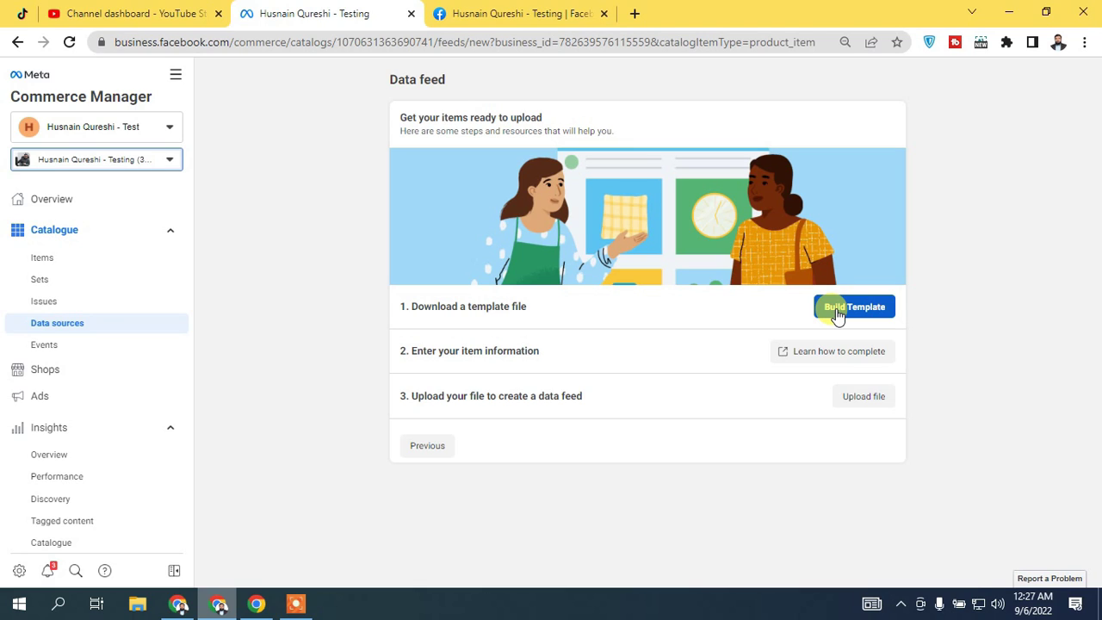
pyautogui.click(445, 449)
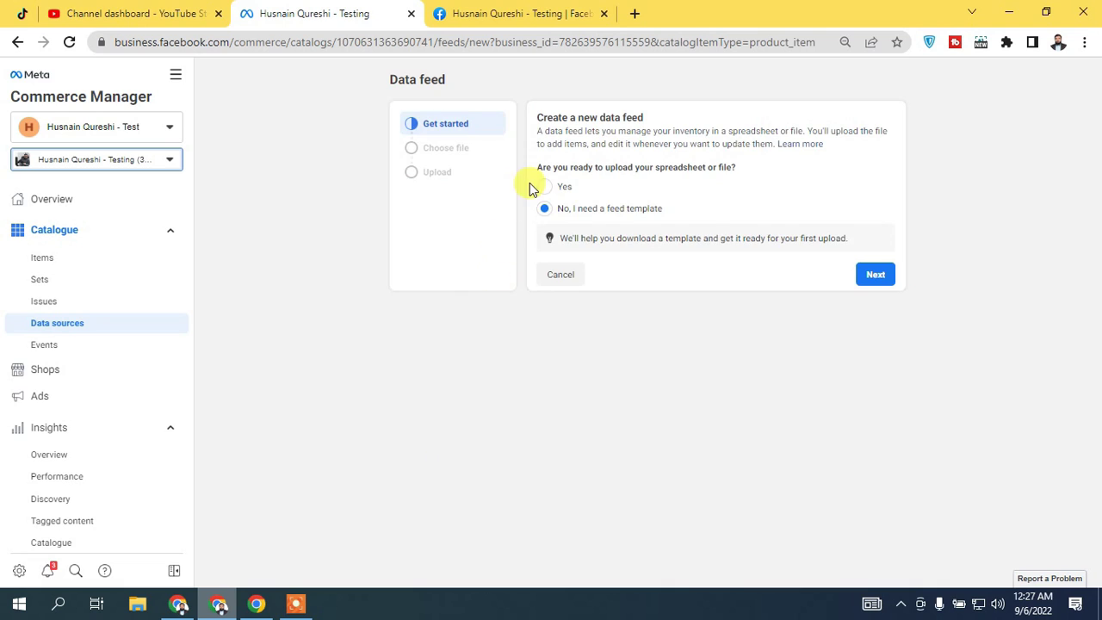
# Confirm the feed file is ready and choose the 'Use a URL' option
pyautogui.click(544, 186)
pyautogui.click(875, 301)
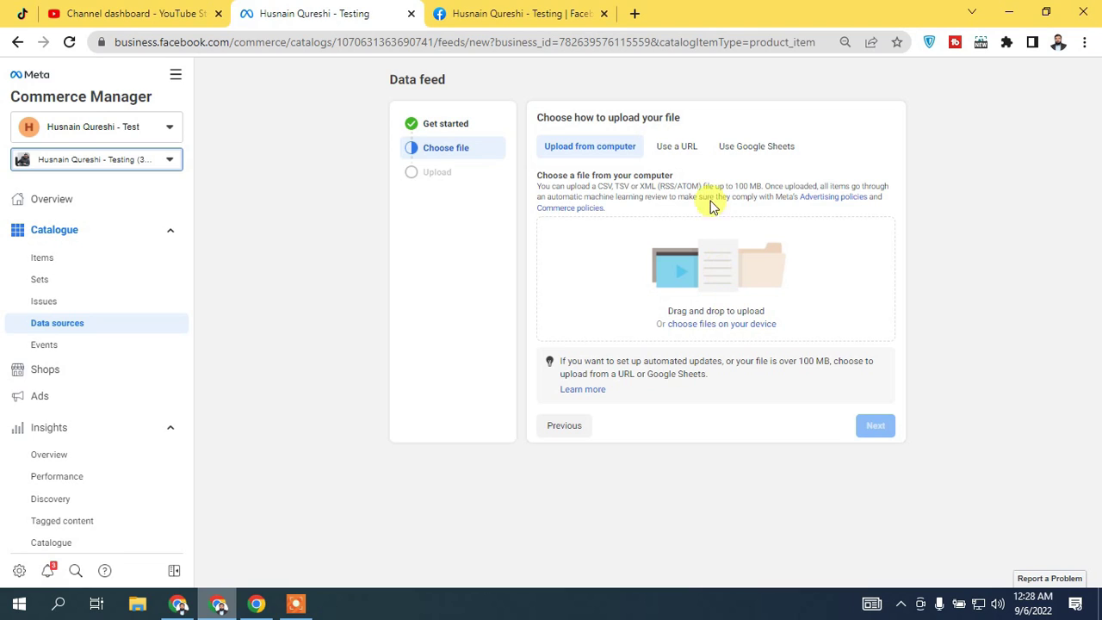
pyautogui.click(679, 147)
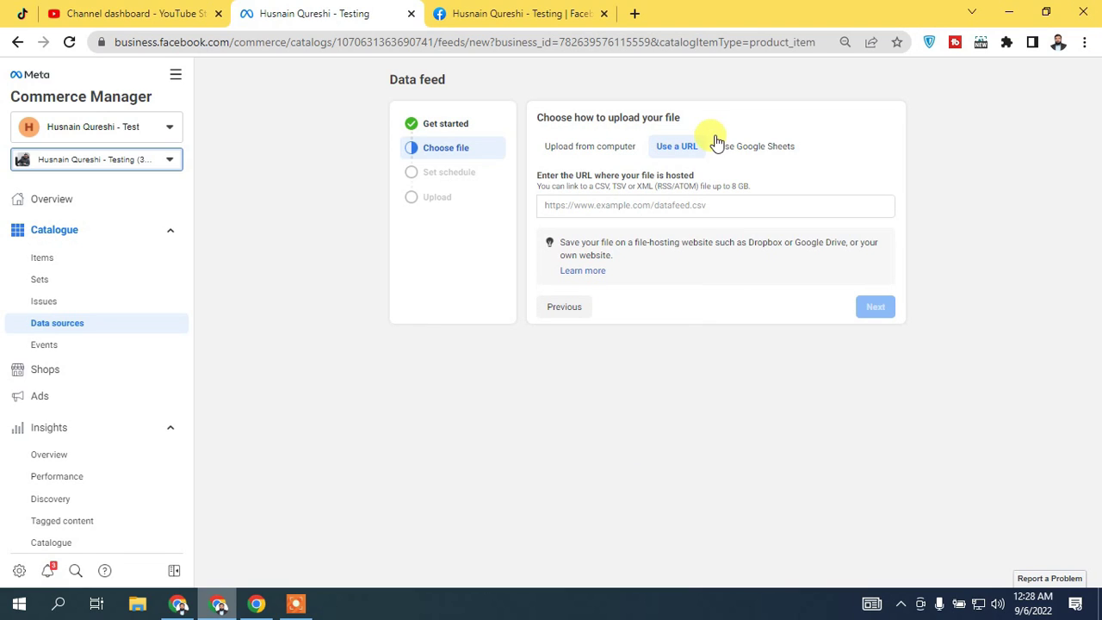
pyautogui.click(750, 151)
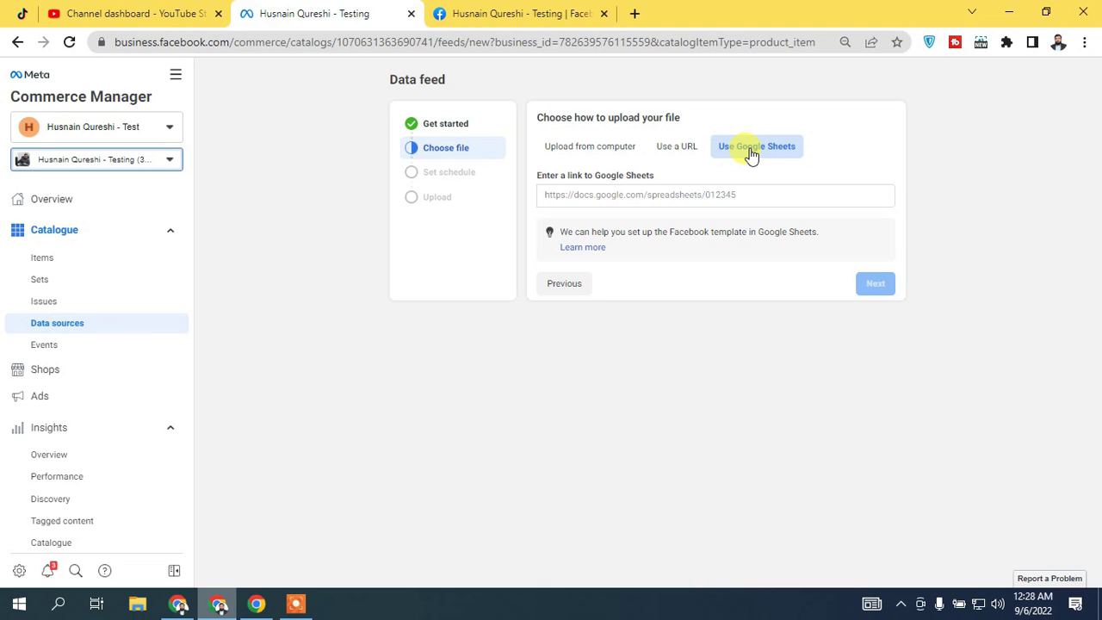
pyautogui.click(680, 153)
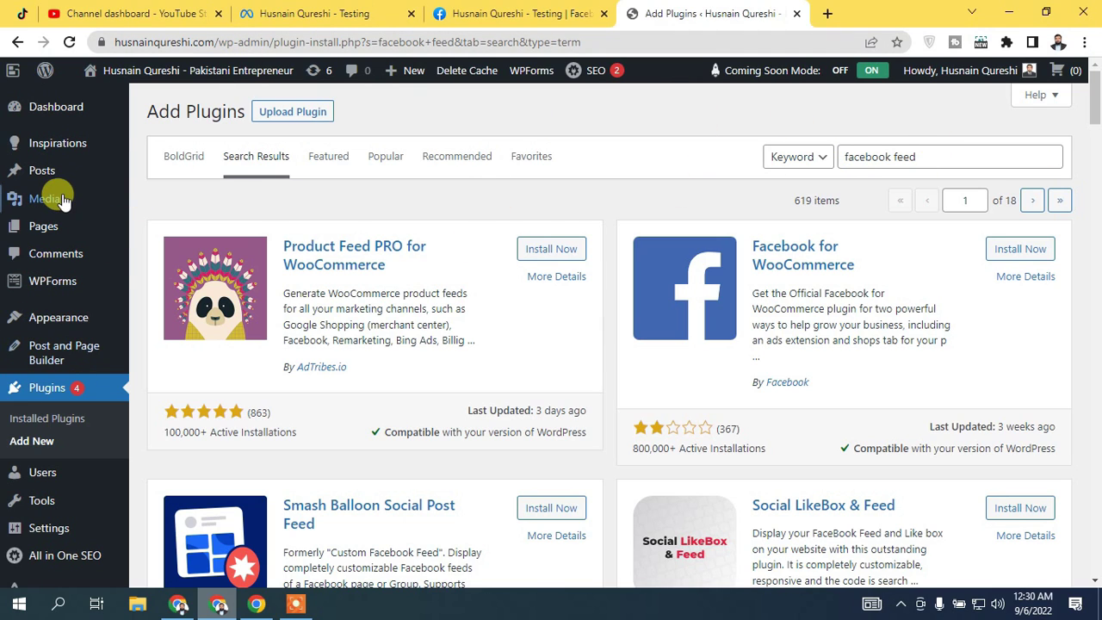
# Install Product Feed PRO for WooCommerce from the search results and activate it
pyautogui.moveTo(55, 200)
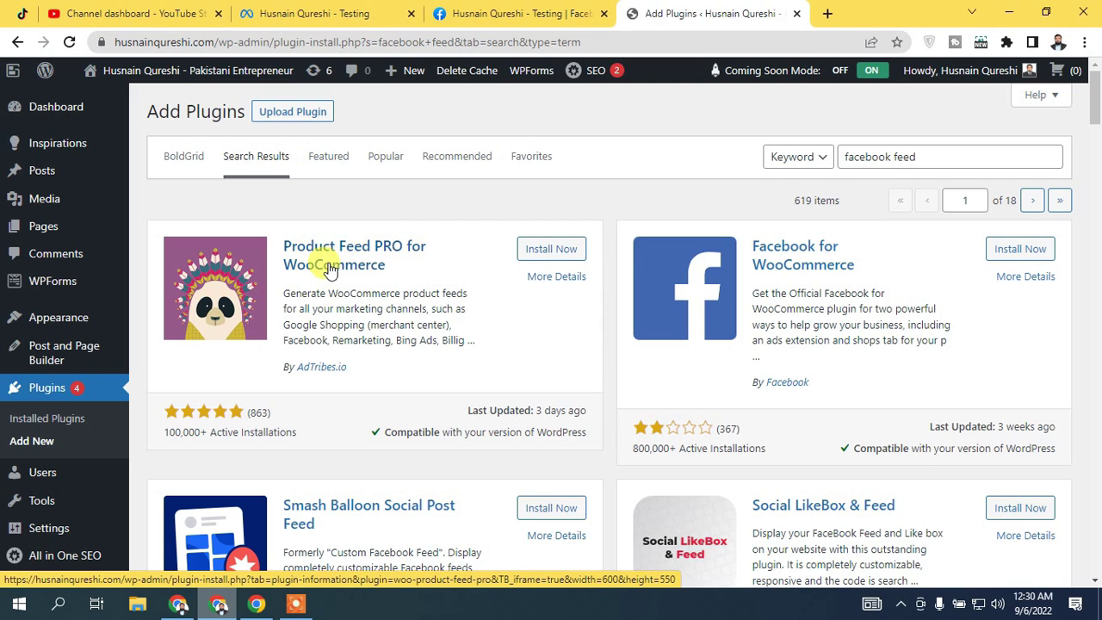
pyautogui.click(552, 249)
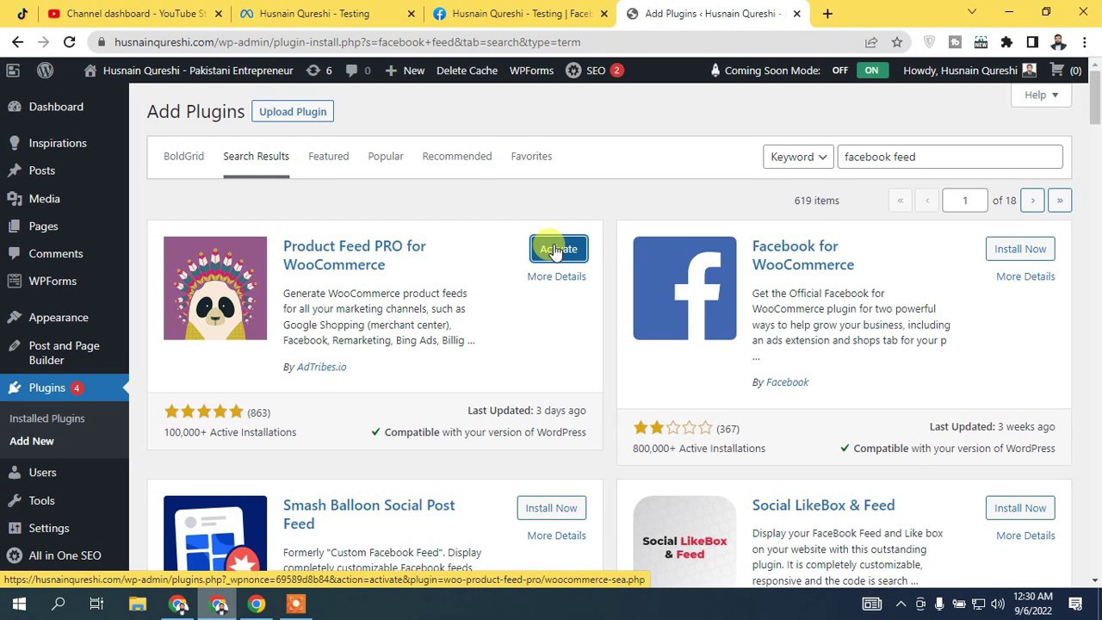
pyautogui.click(557, 248)
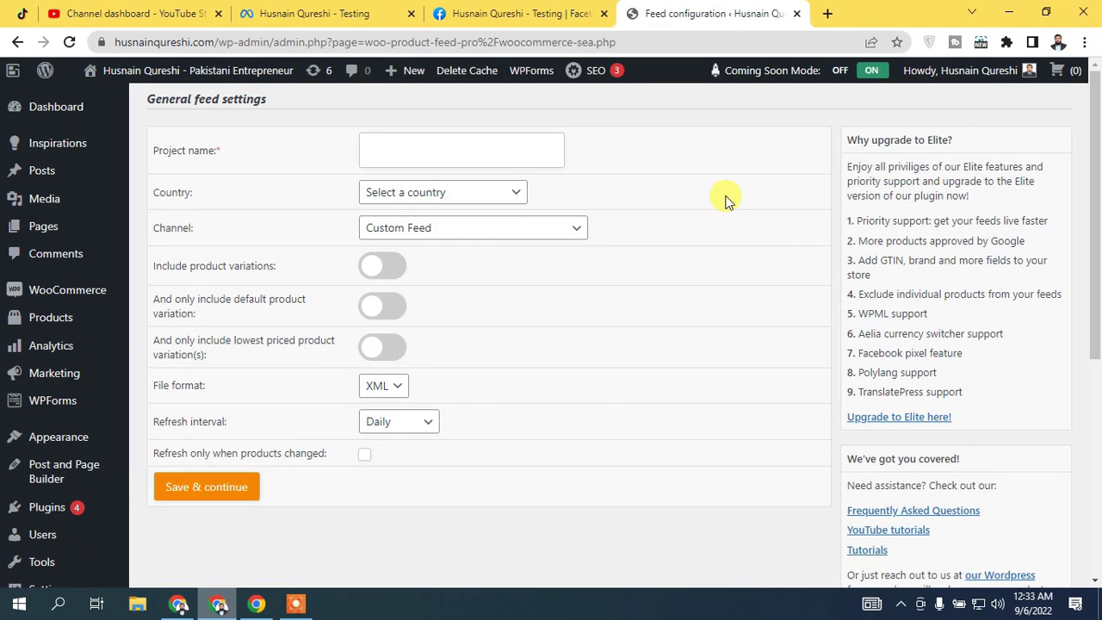
pyautogui.moveTo(1096, 195); pyautogui.dragTo(1096, 303)
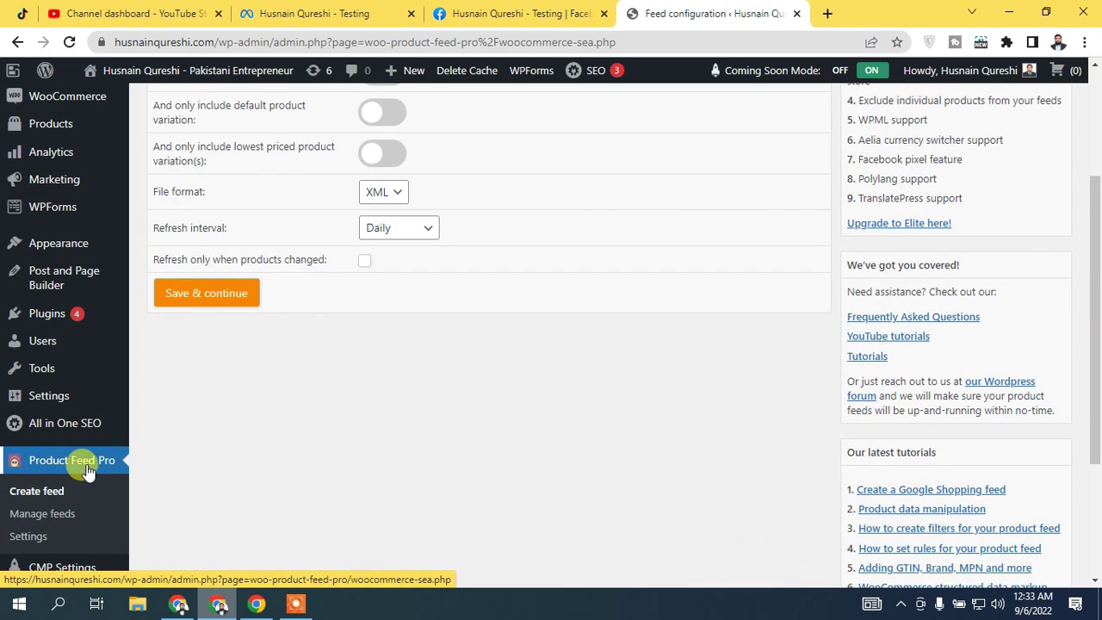
pyautogui.moveTo(1096, 241); pyautogui.dragTo(1100, 125)
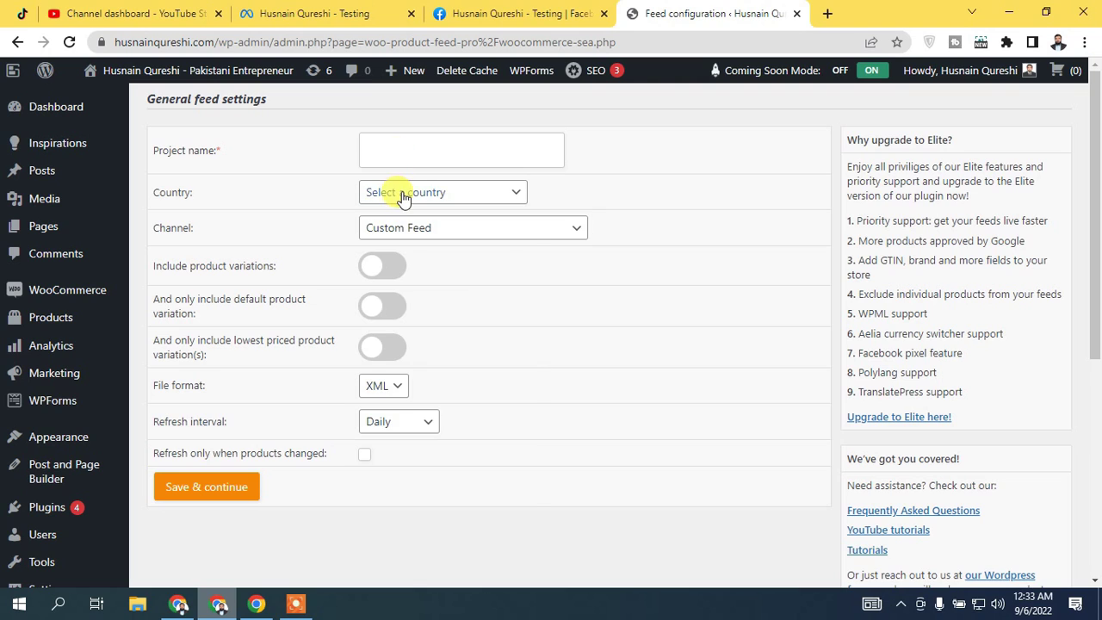
pyautogui.click(402, 196)
pyautogui.press('p')
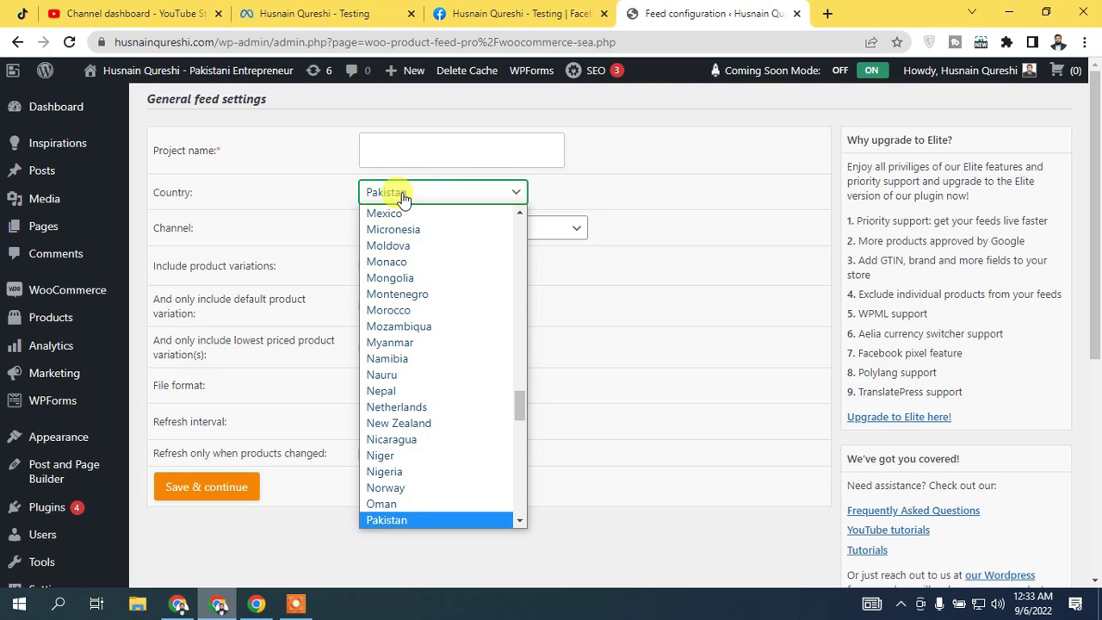
pyautogui.press('Return')
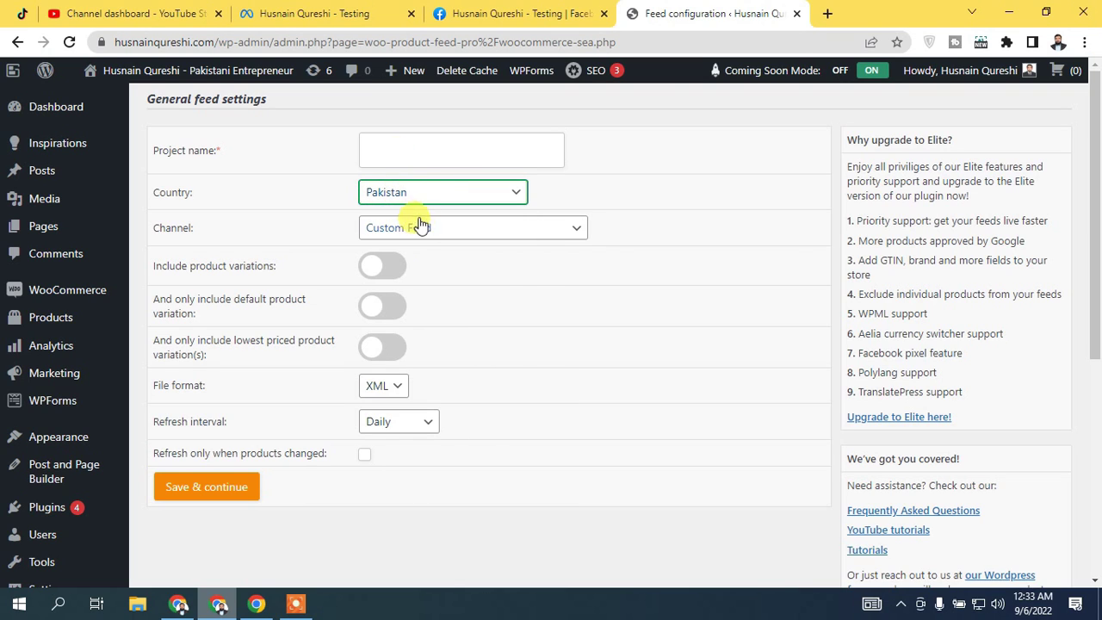
pyautogui.click(407, 229)
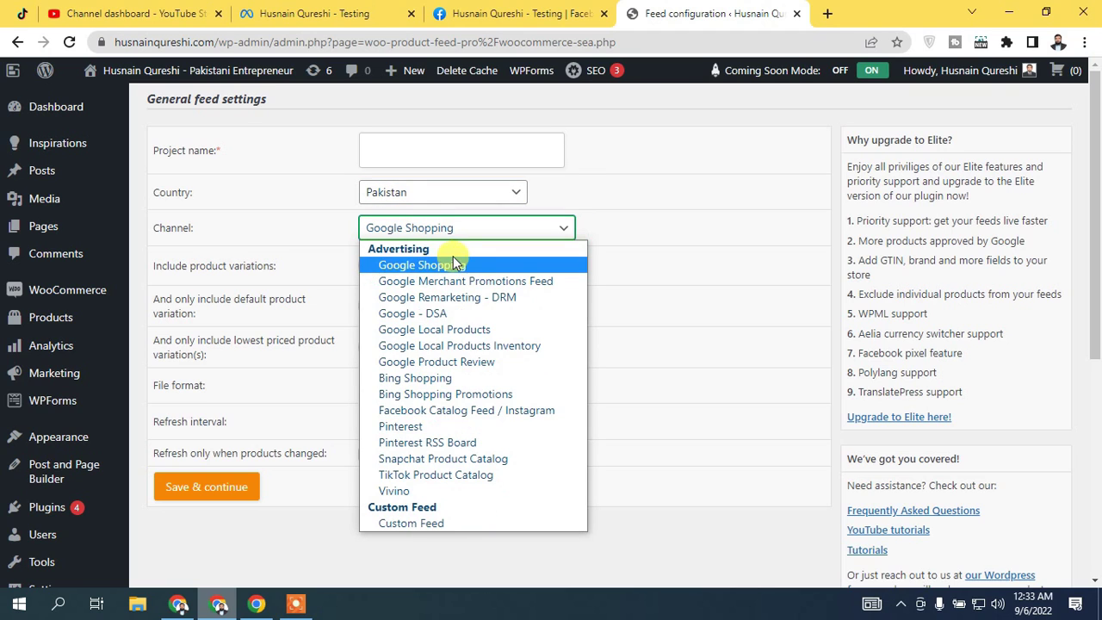
pyautogui.click(486, 414)
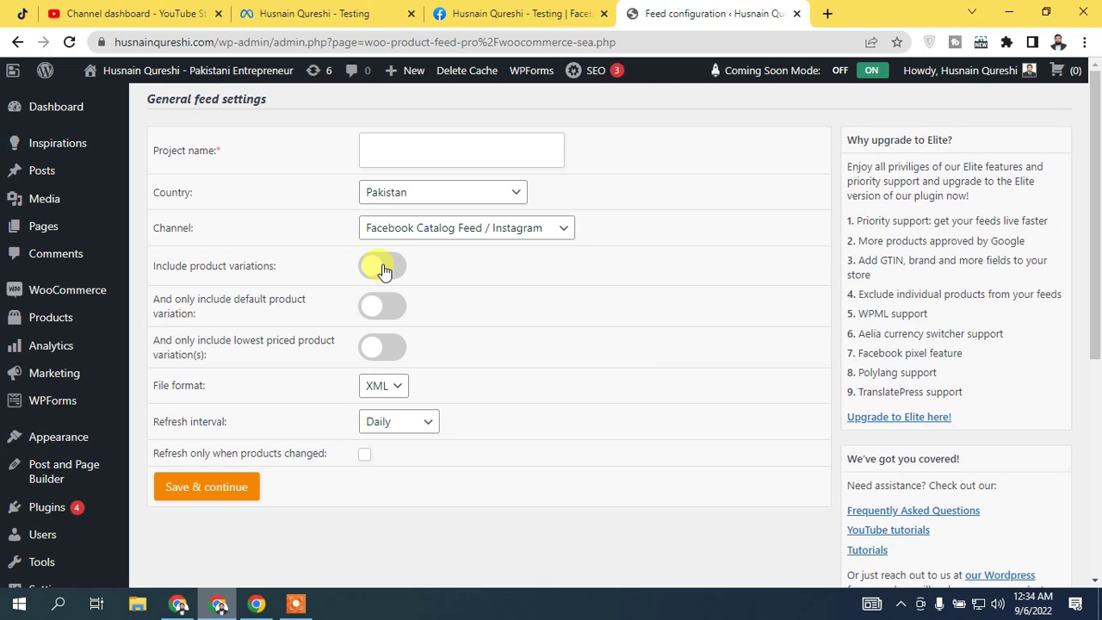
# Turn on product variations, limited to the lowest priced variation(s), keeping XML file format
pyautogui.click(384, 270)
pyautogui.click(386, 265)
pyautogui.click(391, 273)
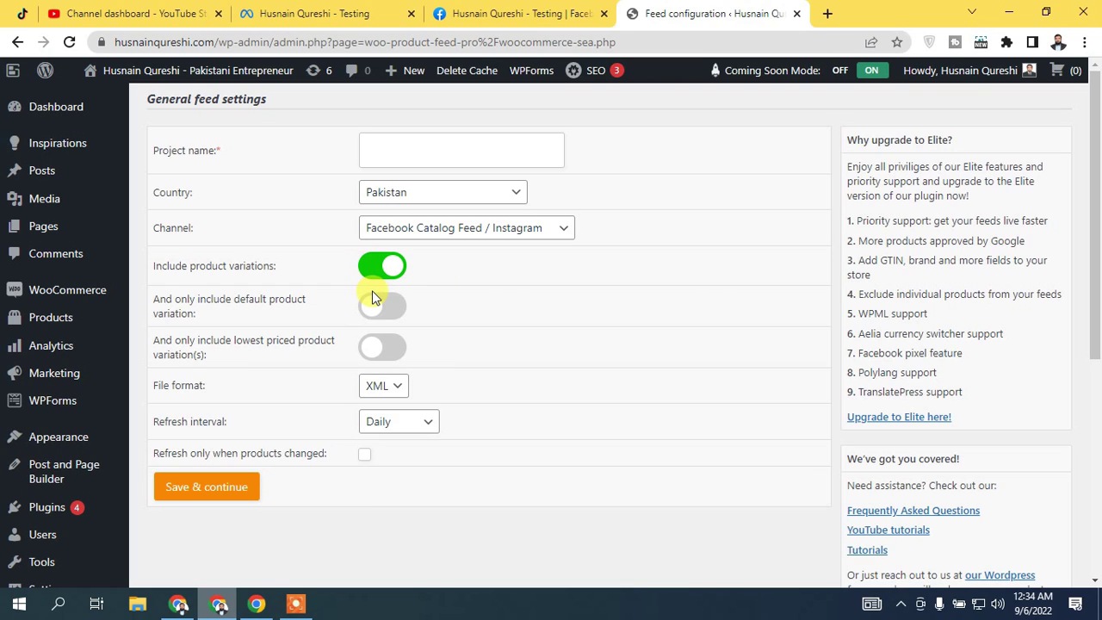
pyautogui.click(380, 308)
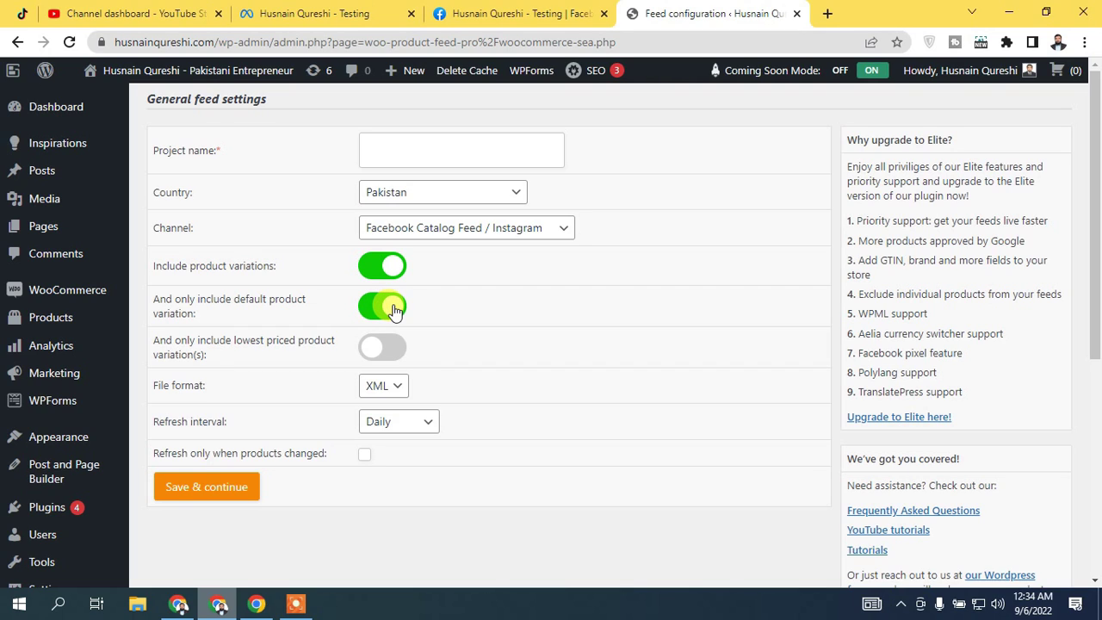
pyautogui.click(392, 310)
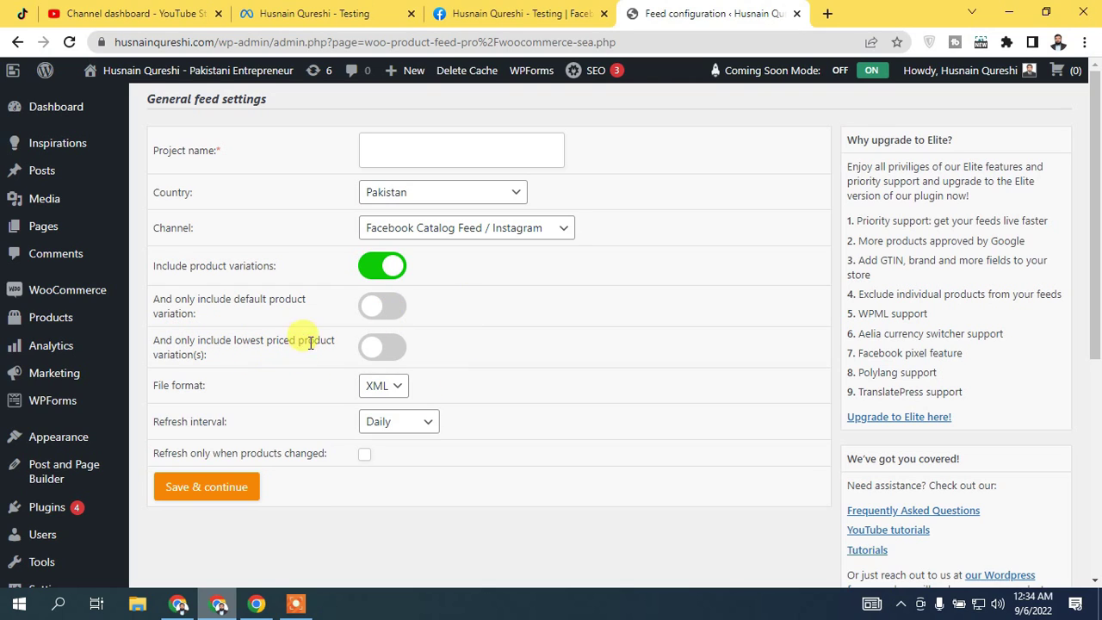
pyautogui.click(383, 344)
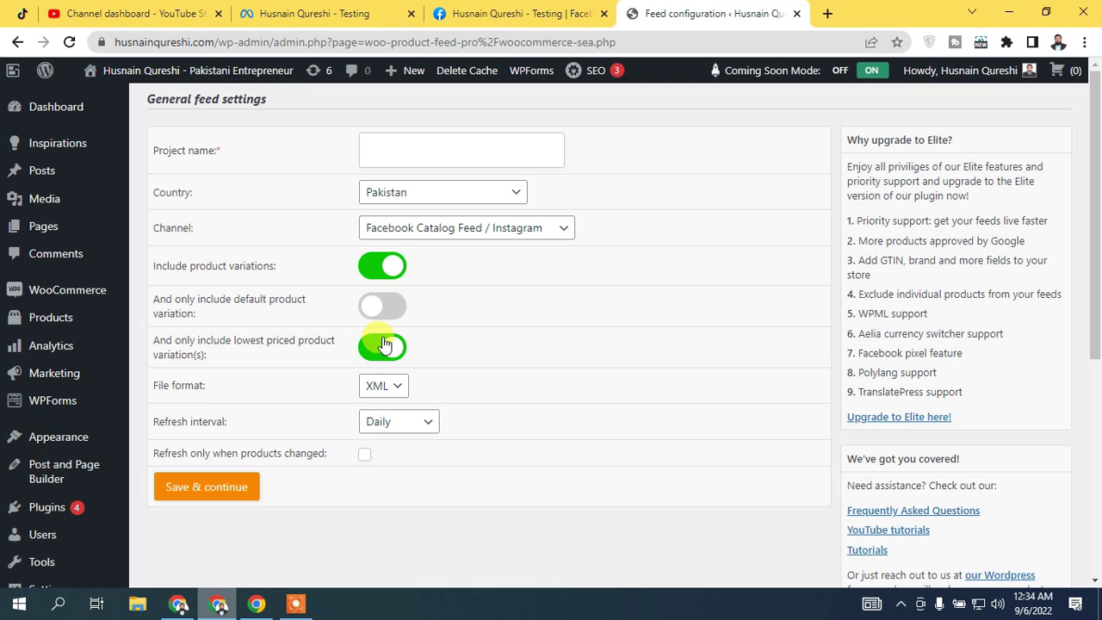
pyautogui.click(387, 386)
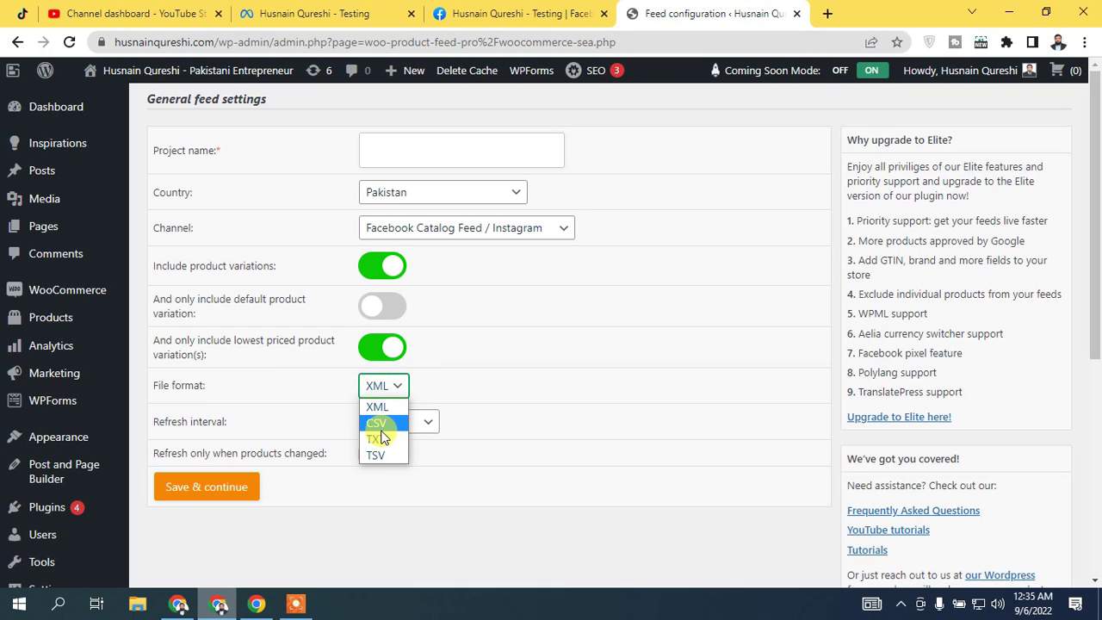
pyautogui.click(474, 359)
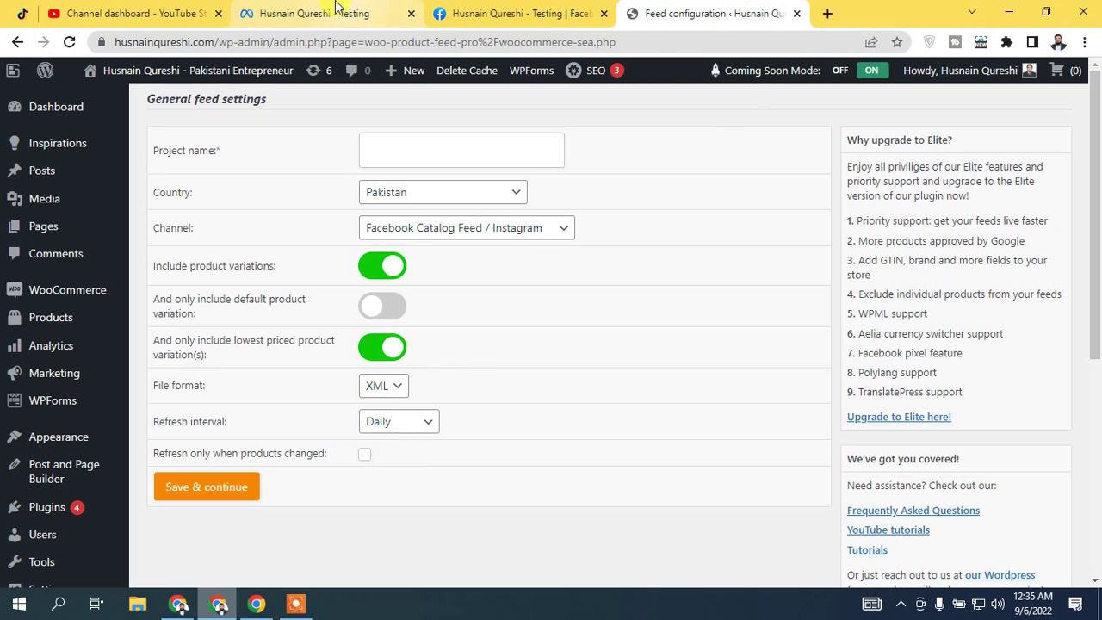
pyautogui.click(310, 13)
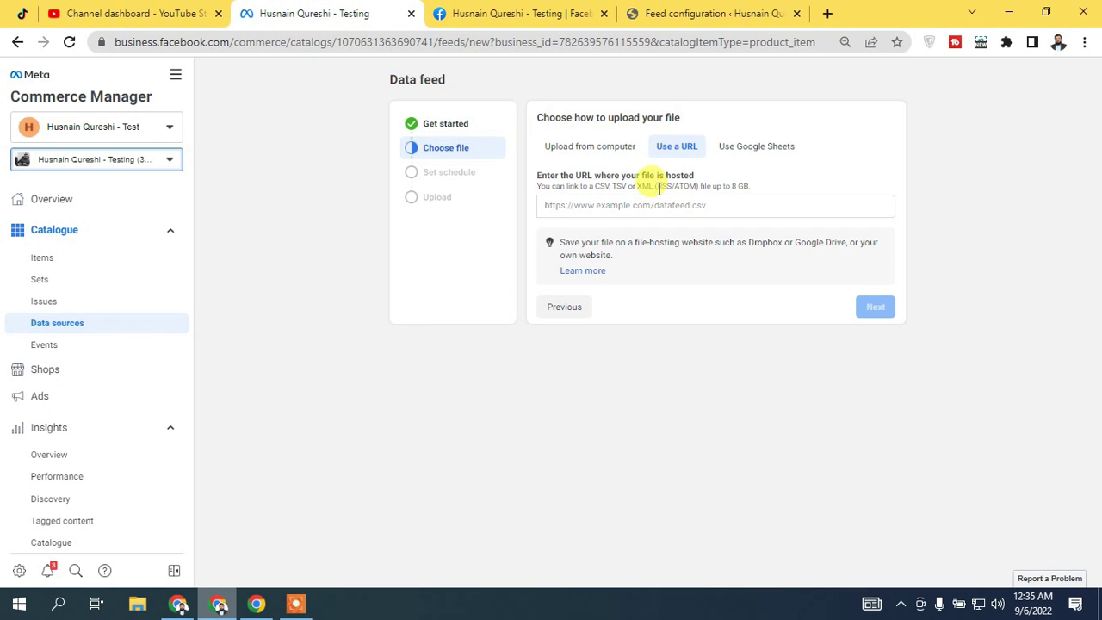
pyautogui.click(700, 12)
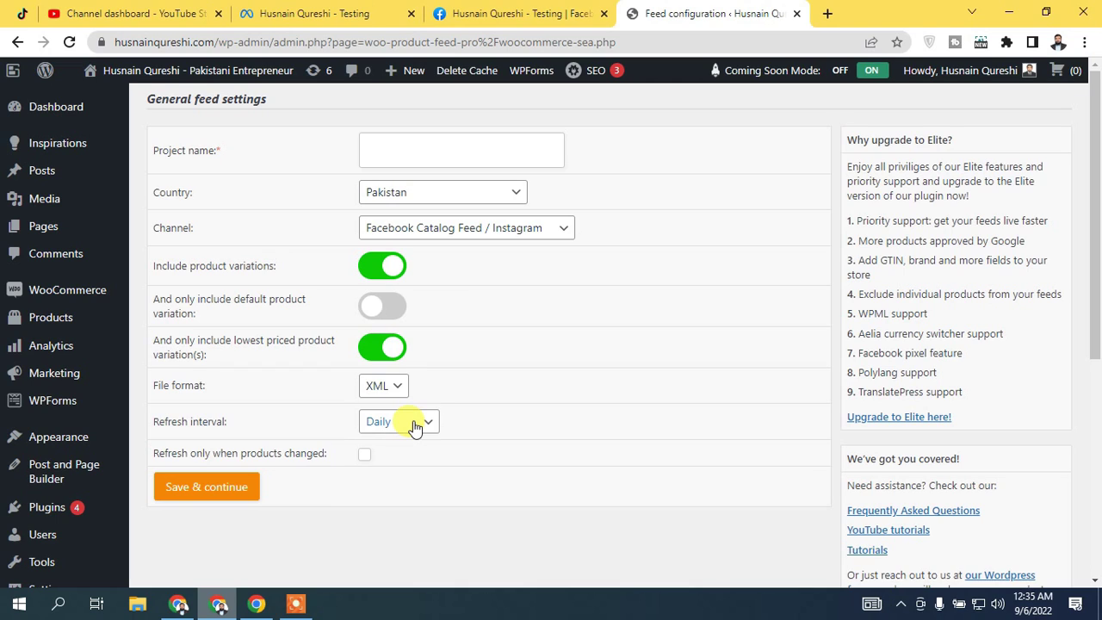
# Set the feed refresh interval to Daily
pyautogui.click(414, 425)
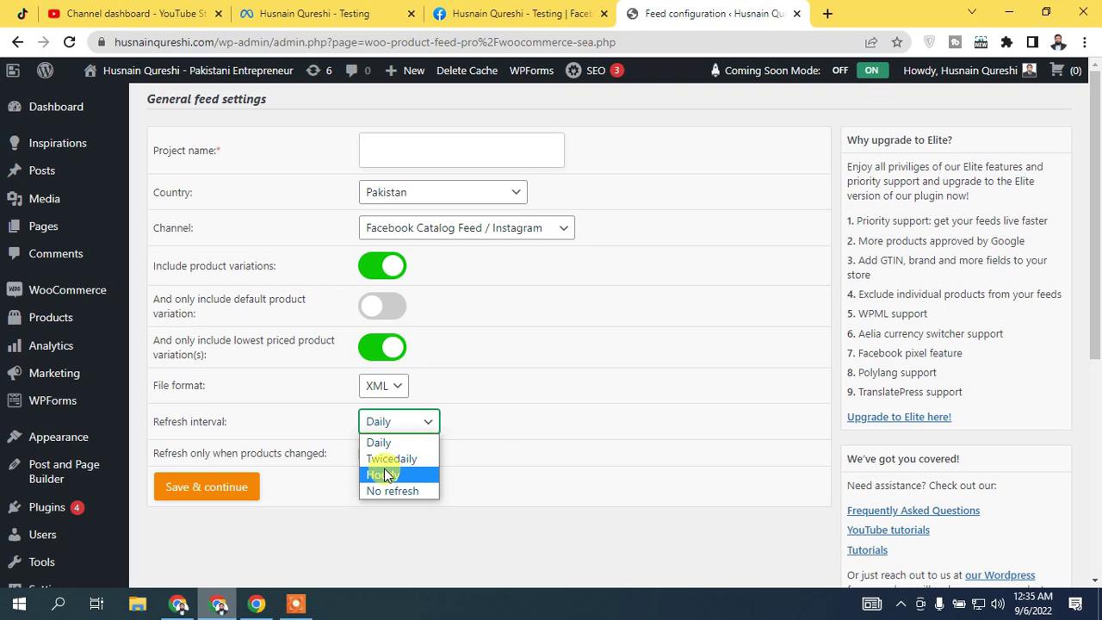
pyautogui.click(389, 458)
pyautogui.click(419, 426)
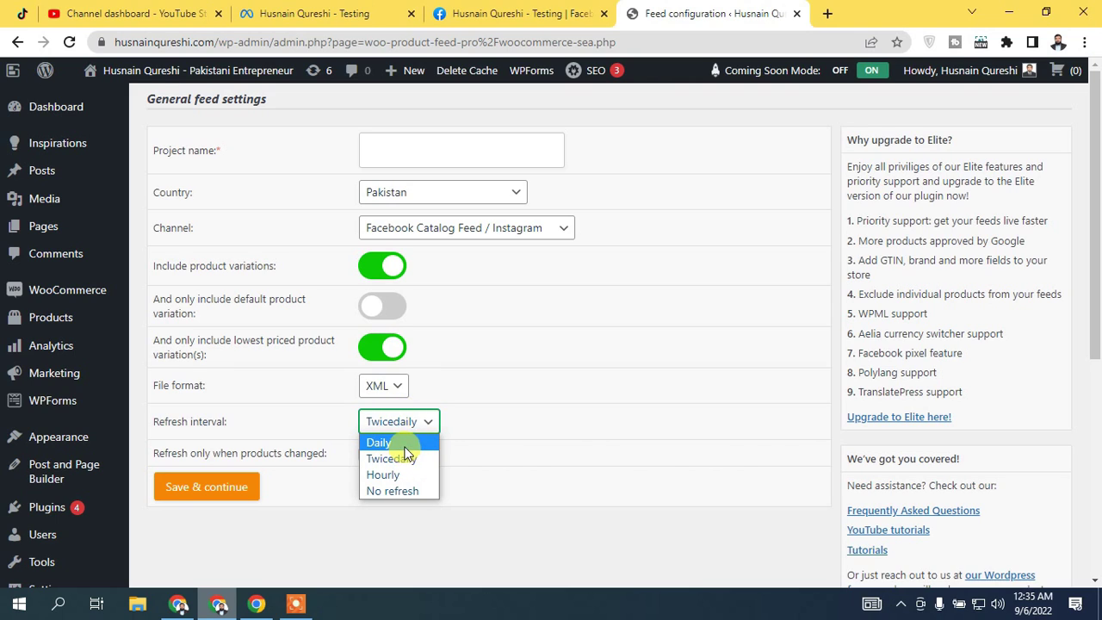
pyautogui.click(404, 444)
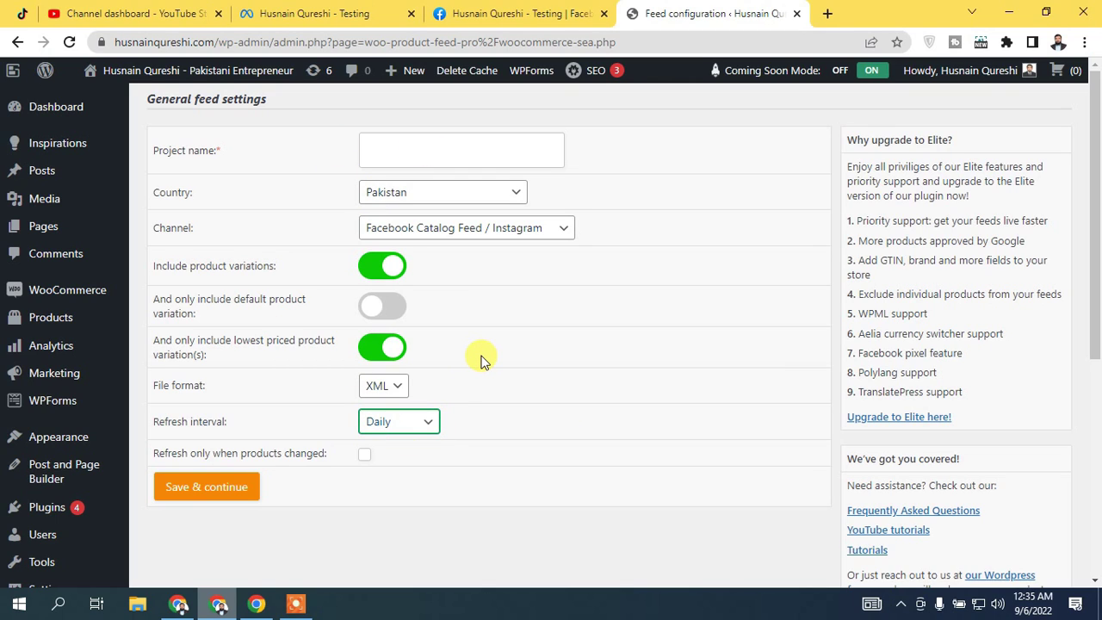
# Paste 'FB Product Feed' as the project name and save the general settings
pyautogui.click(427, 155)
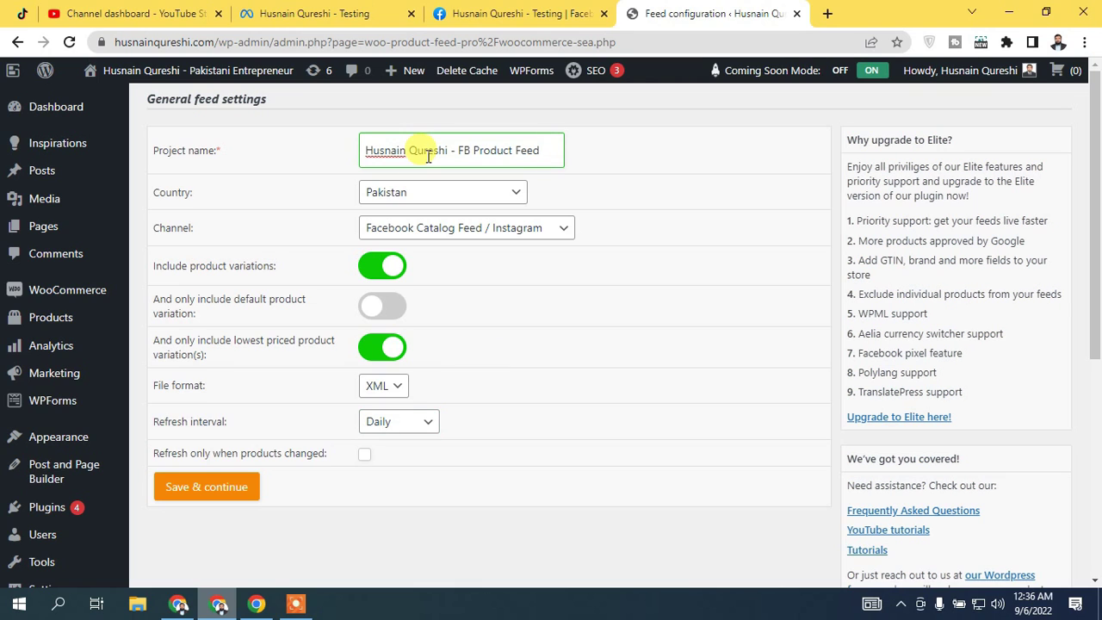
pyautogui.click(654, 157)
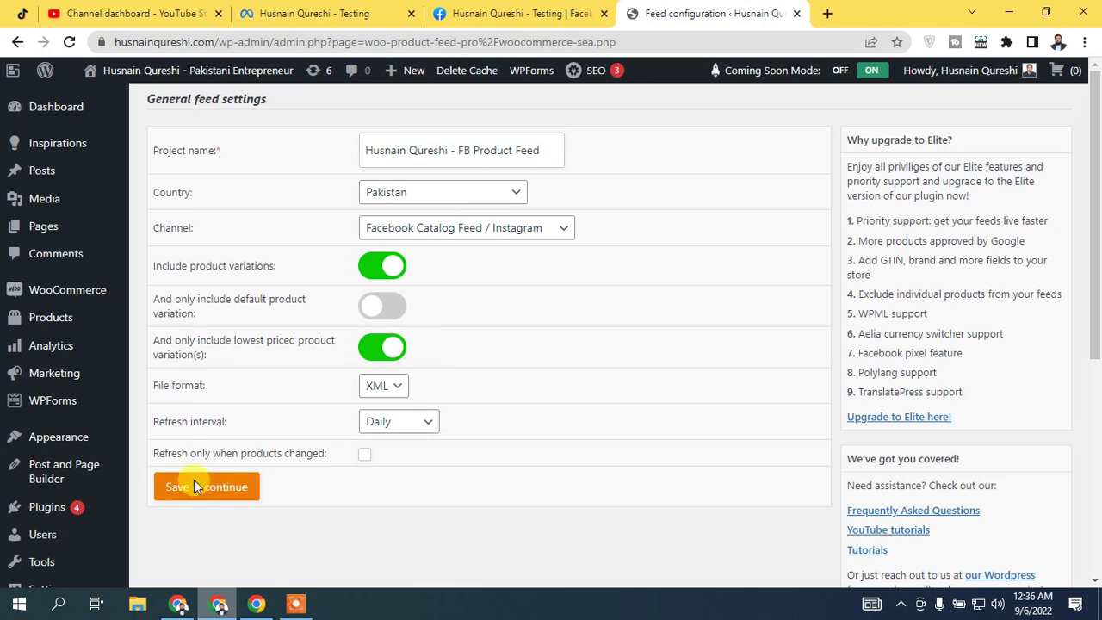
pyautogui.click(222, 486)
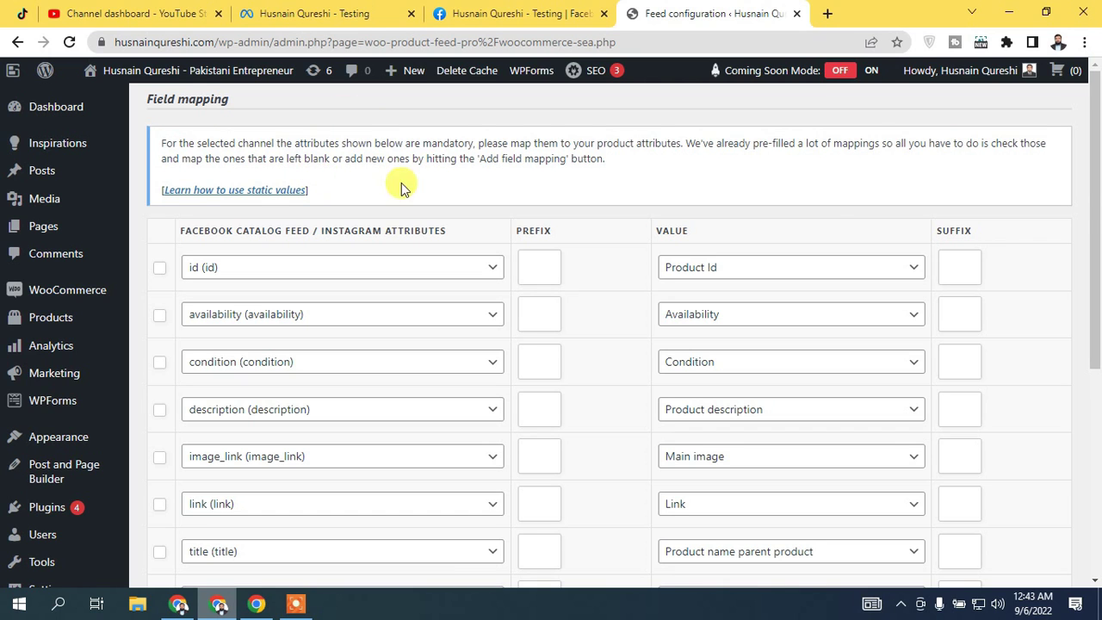
# Review the prefilled Facebook catalog attribute mappings and save them
pyautogui.moveTo(1097, 196); pyautogui.dragTo(1097, 391)
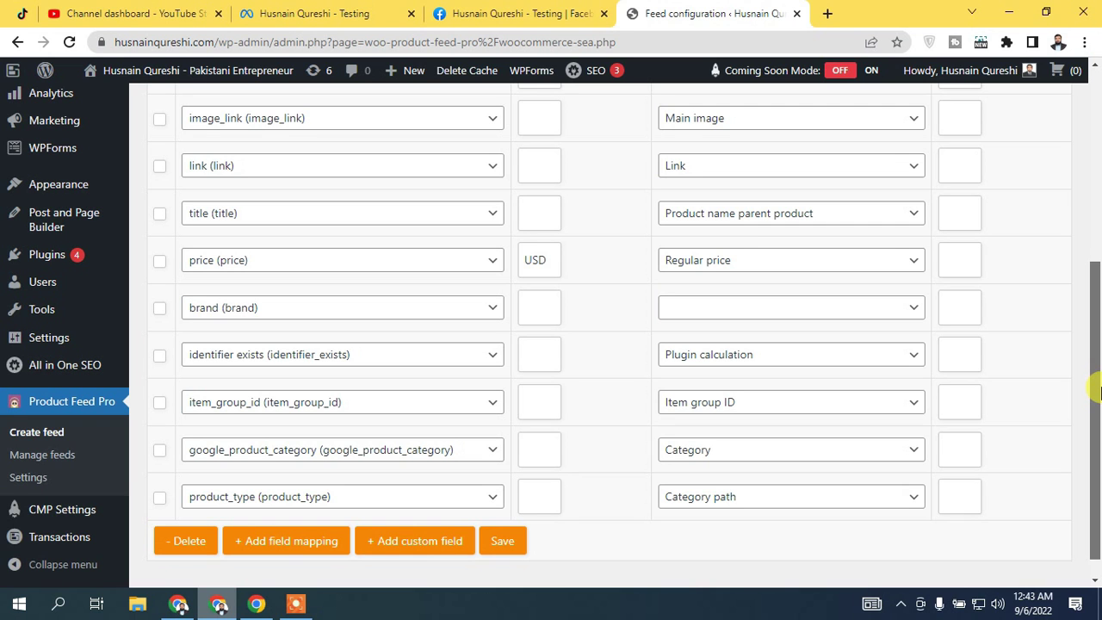
pyautogui.moveTo(1098, 391)
pyautogui.mouseDown()
pyautogui.moveTo(1098, 264)
pyautogui.moveTo(1098, 404)
pyautogui.mouseUp()
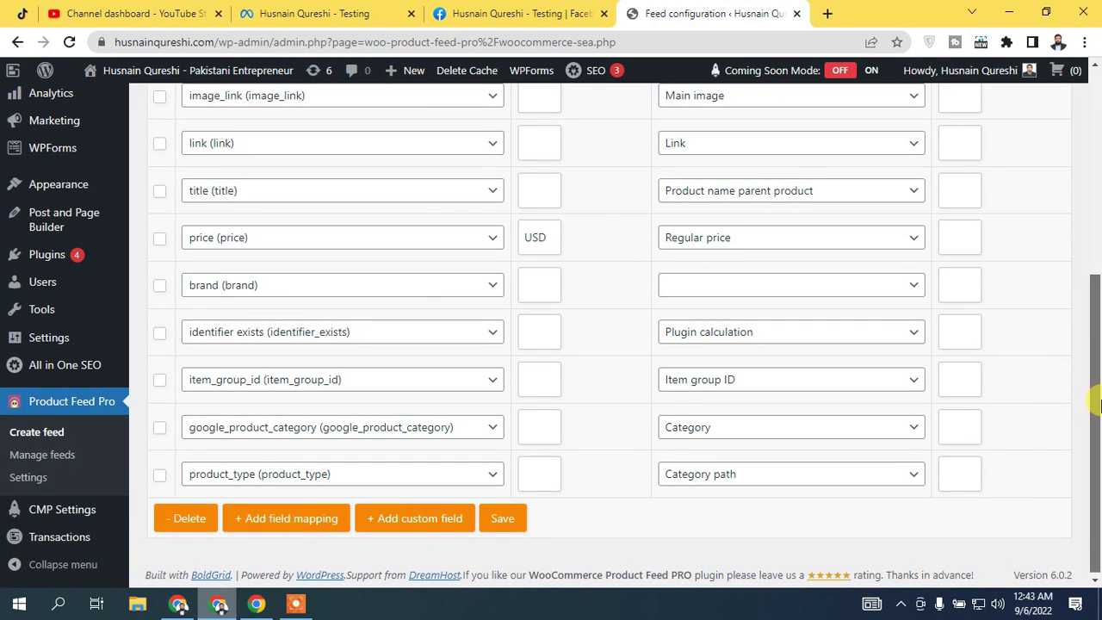
pyautogui.moveTo(1098, 405); pyautogui.dragTo(1098, 406)
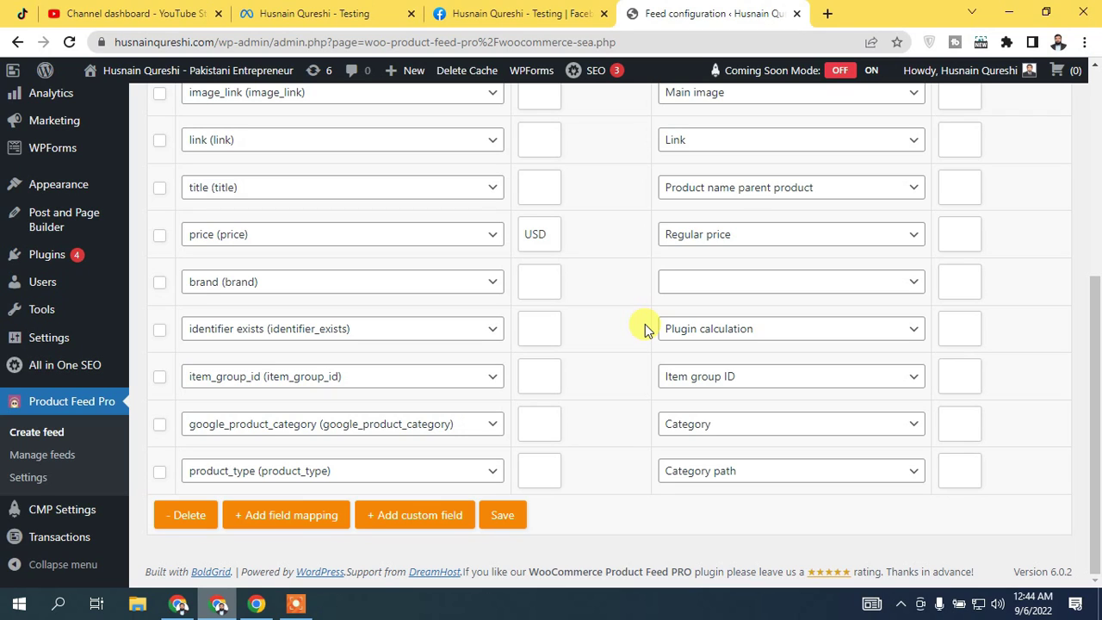
pyautogui.moveTo(1096, 366)
pyautogui.mouseDown()
pyautogui.moveTo(1096, 190)
pyautogui.moveTo(1097, 344)
pyautogui.mouseUp()
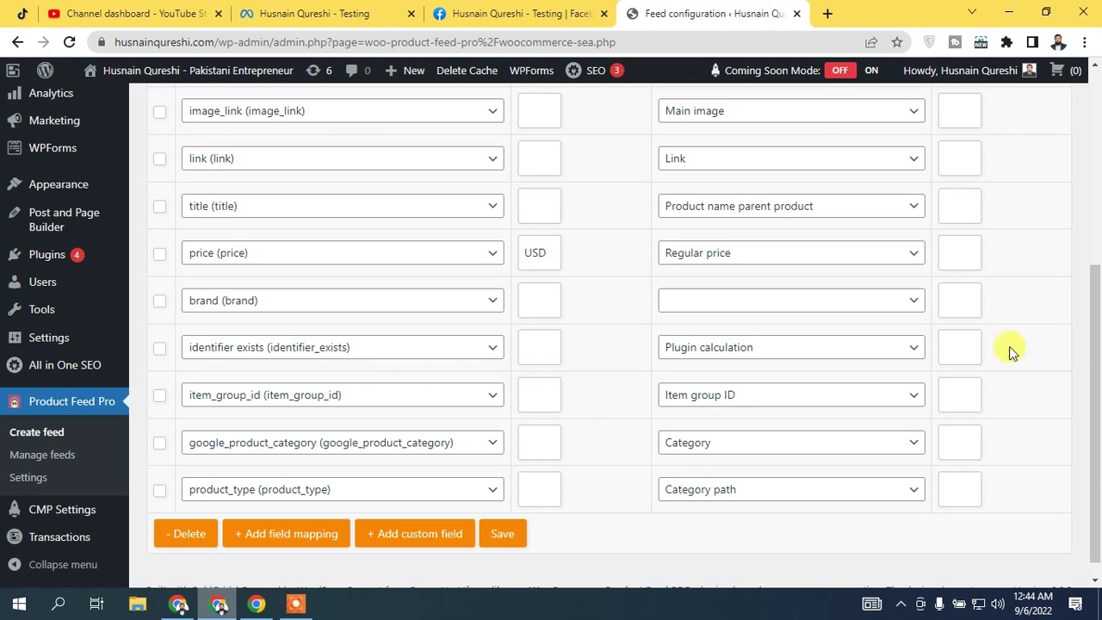
pyautogui.scroll(-1, 962, 358)
pyautogui.click(503, 516)
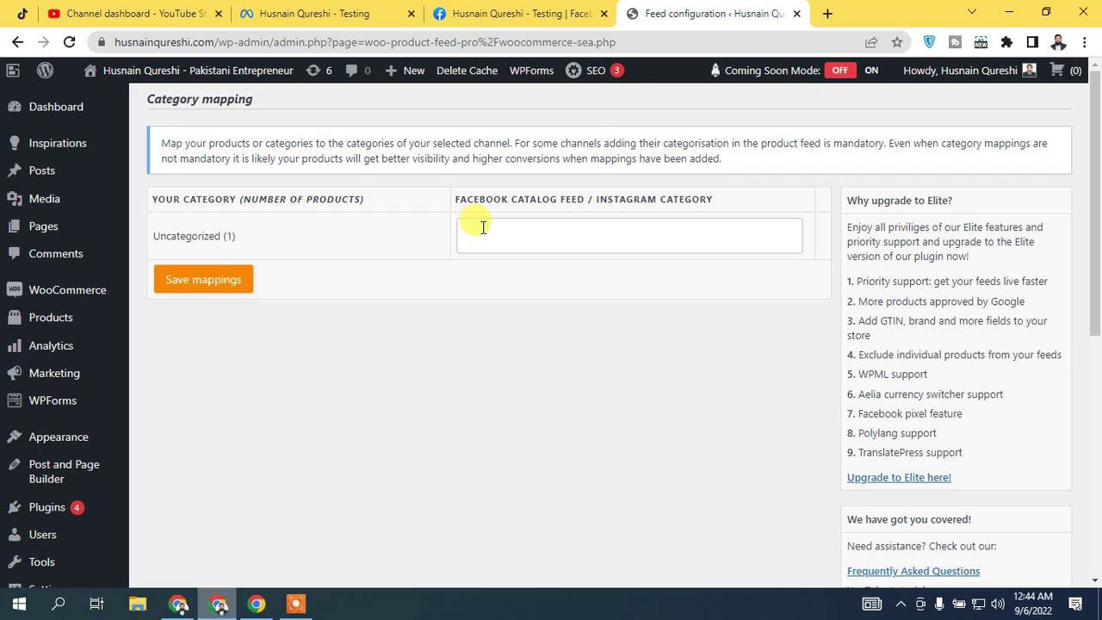
# Search 'Shoes', assign 187 - Apparel & Accessories > Shoes to Uncategorized, and save
pyautogui.click(483, 227)
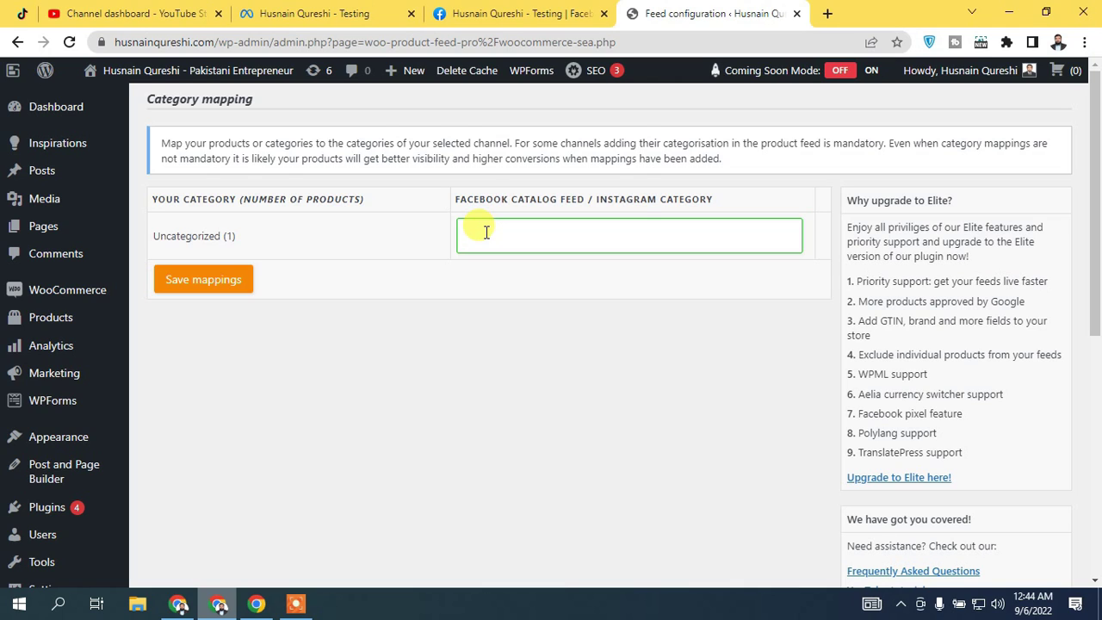
pyautogui.write('Shoes')
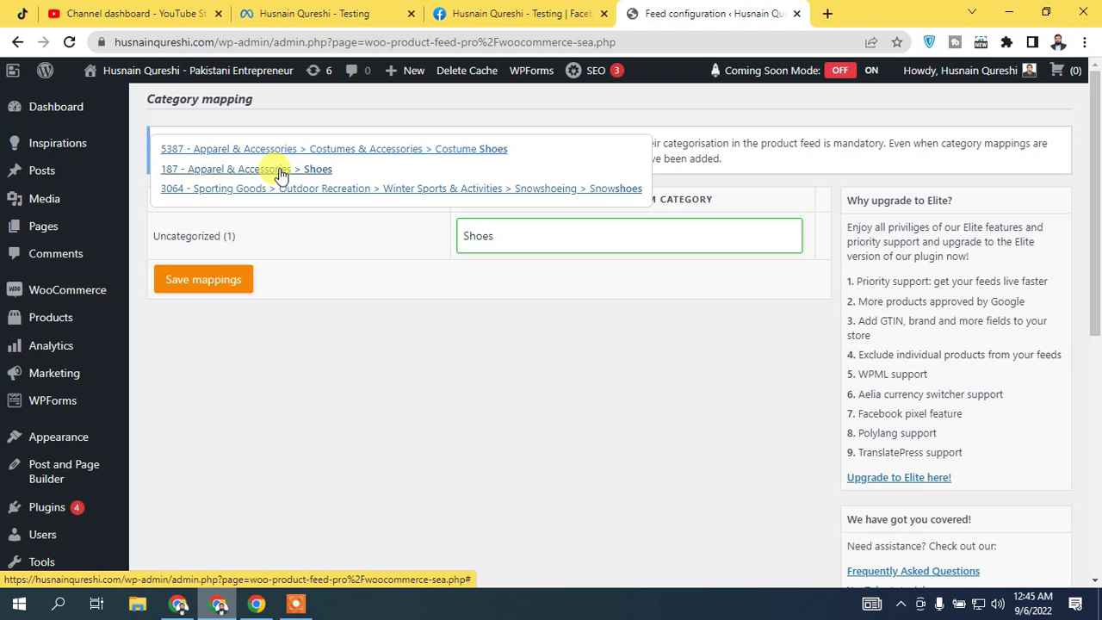
pyautogui.click(281, 173)
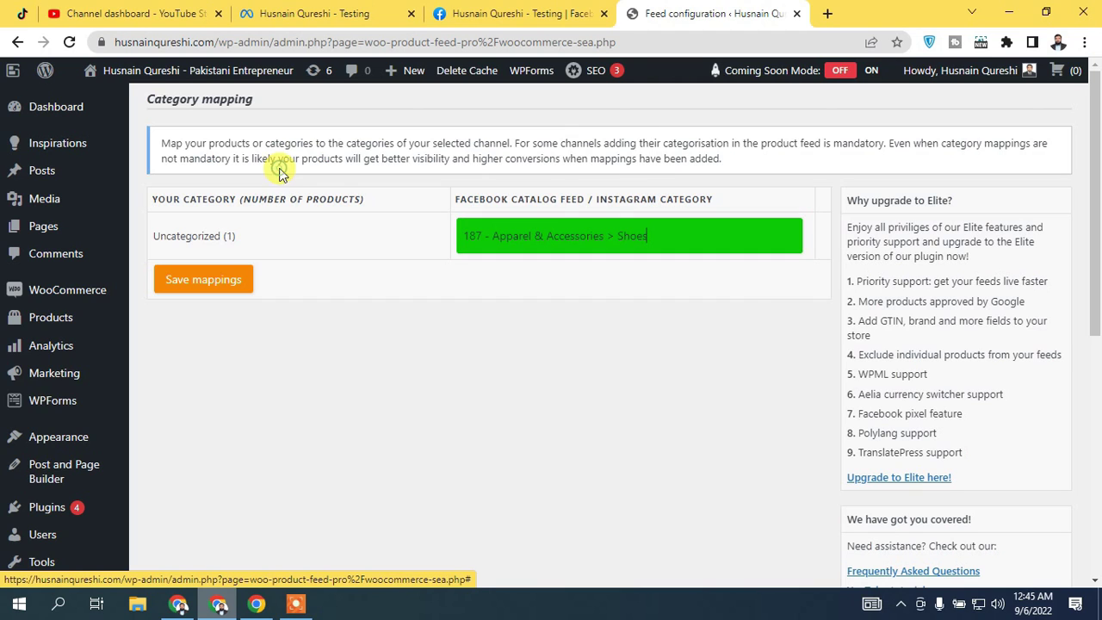
pyautogui.click(232, 280)
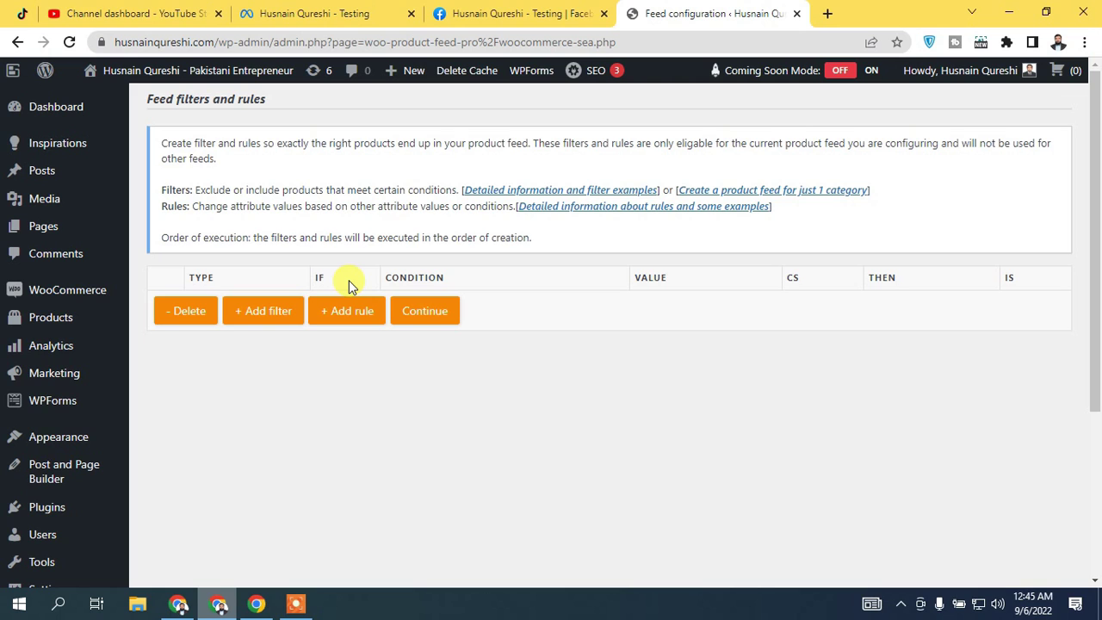
# Skip filters and rules, turn off Google Analytics tracking, and generate the FB Feed
pyautogui.click(423, 311)
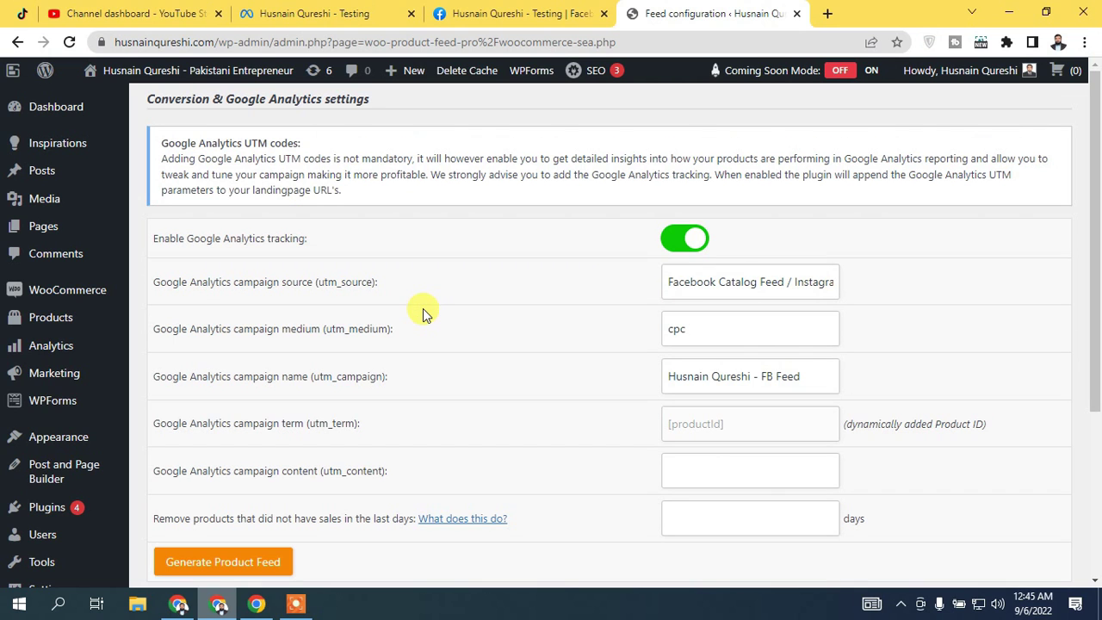
pyautogui.scroll(-2, 170, 220)
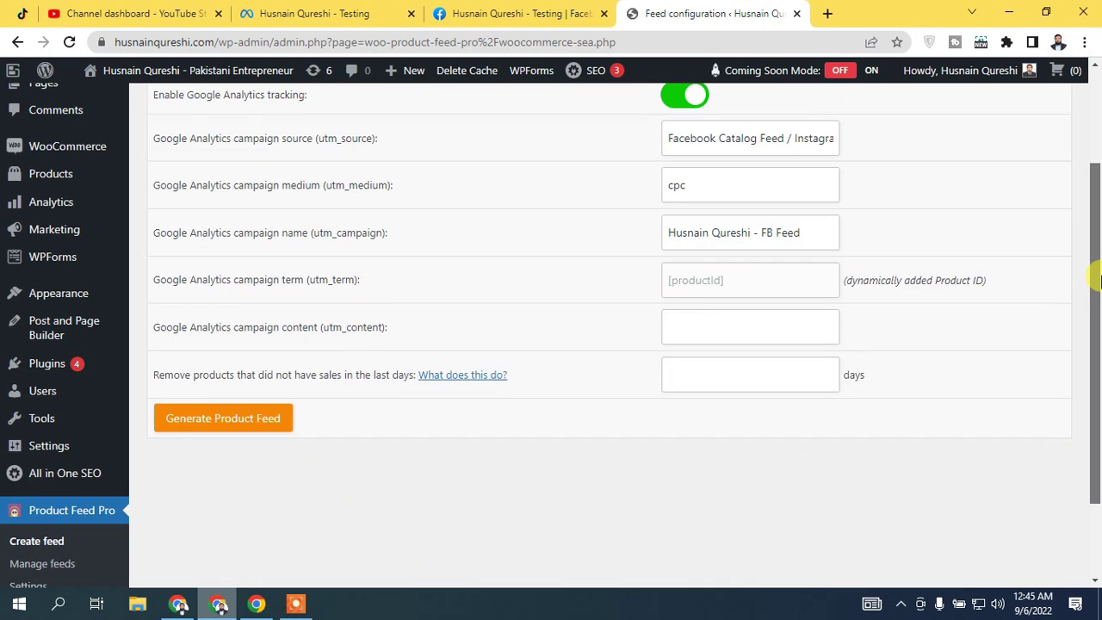
pyautogui.scroll(1, 1094, 233)
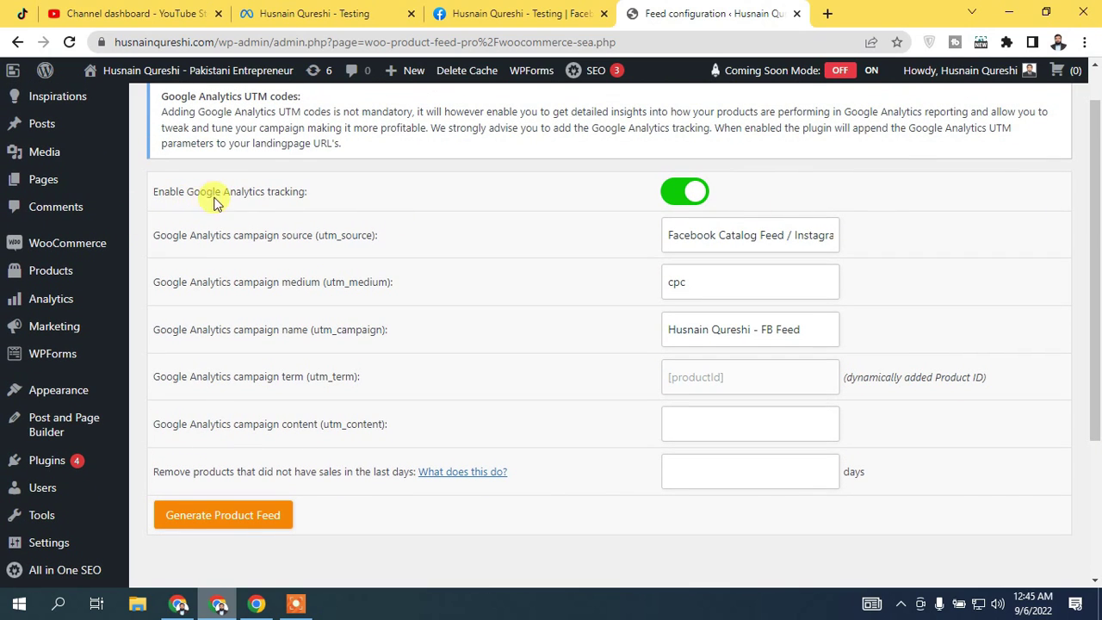
pyautogui.click(672, 192)
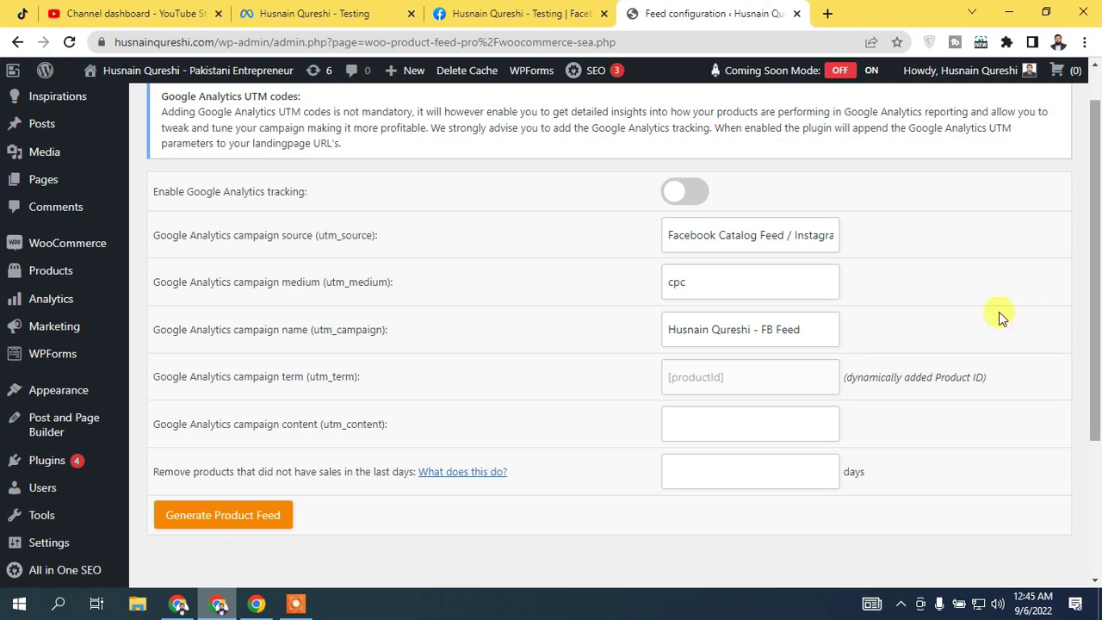
pyautogui.scroll(-2, 1095, 344)
pyautogui.moveTo(1097, 372); pyautogui.dragTo(1094, 320)
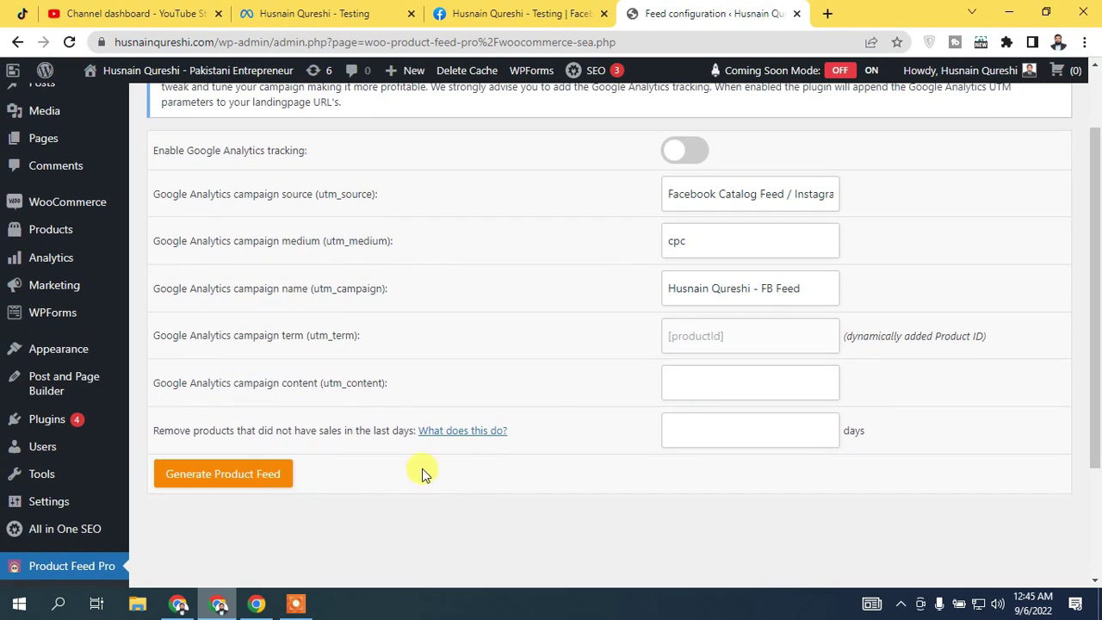
pyautogui.click(265, 478)
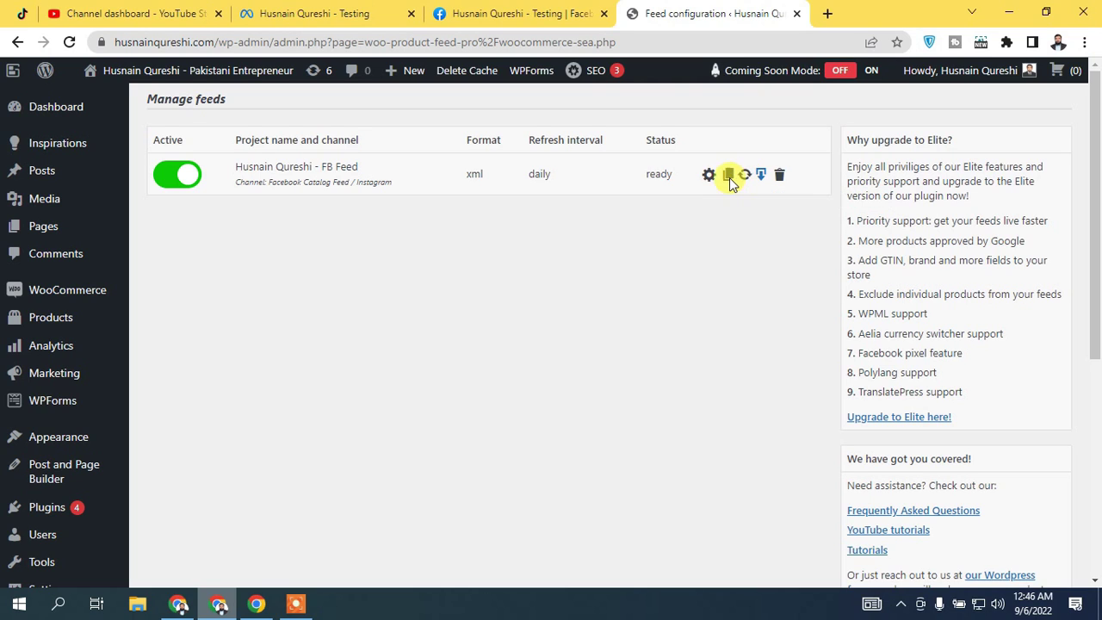
# Copy the FB Feed's XML URL and bring it to Commerce Manager's Use a URL field
pyautogui.click(729, 176)
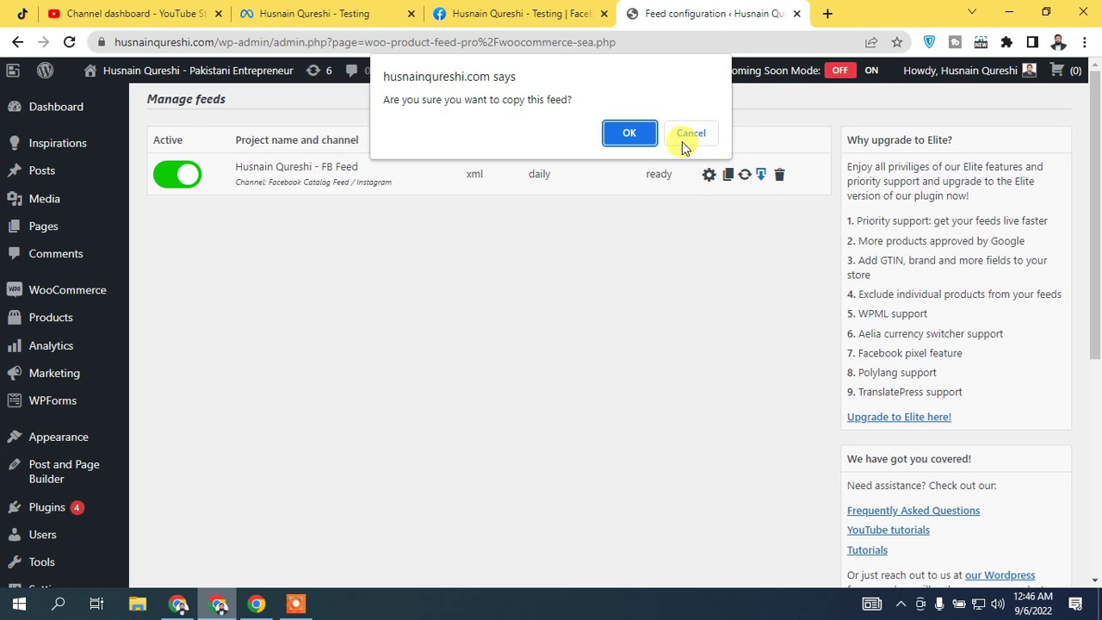
pyautogui.press('Return')
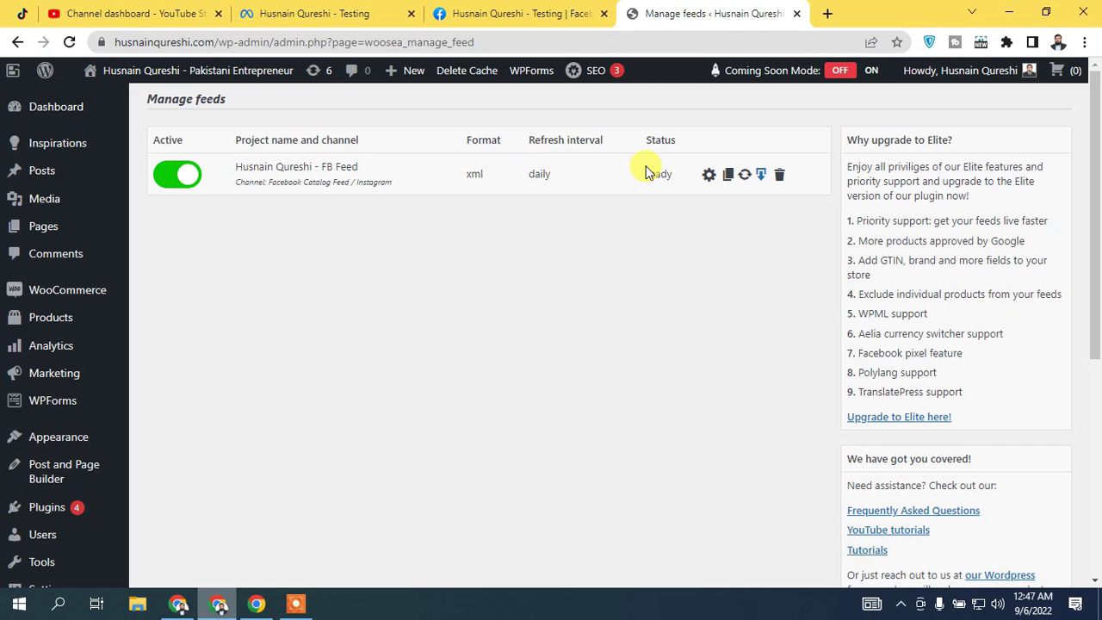
pyautogui.click(707, 176)
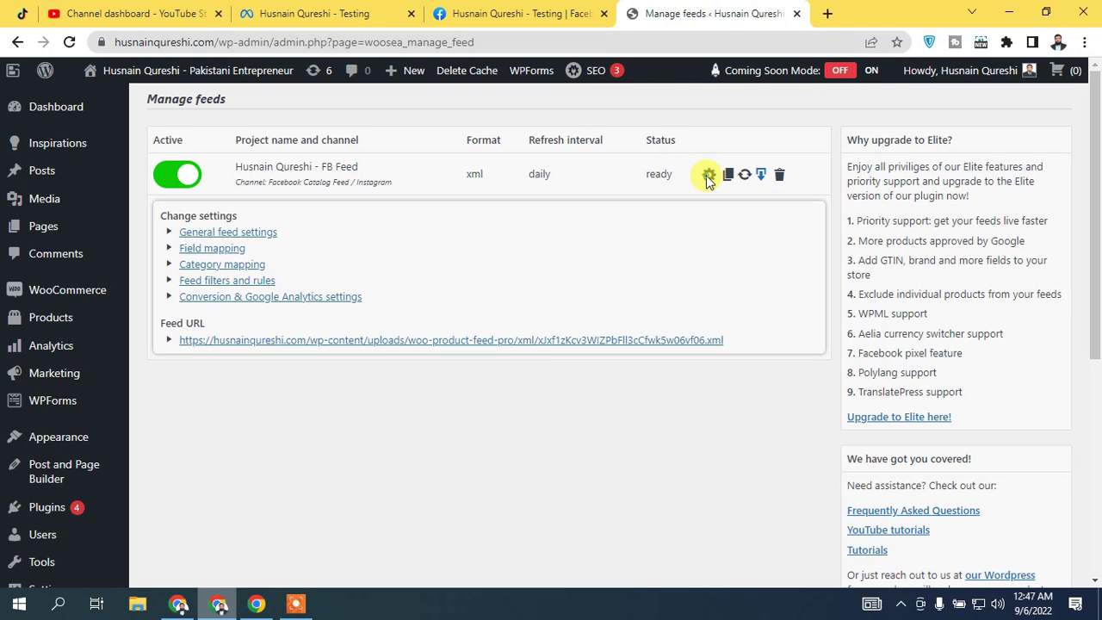
pyautogui.rightClick(248, 343)
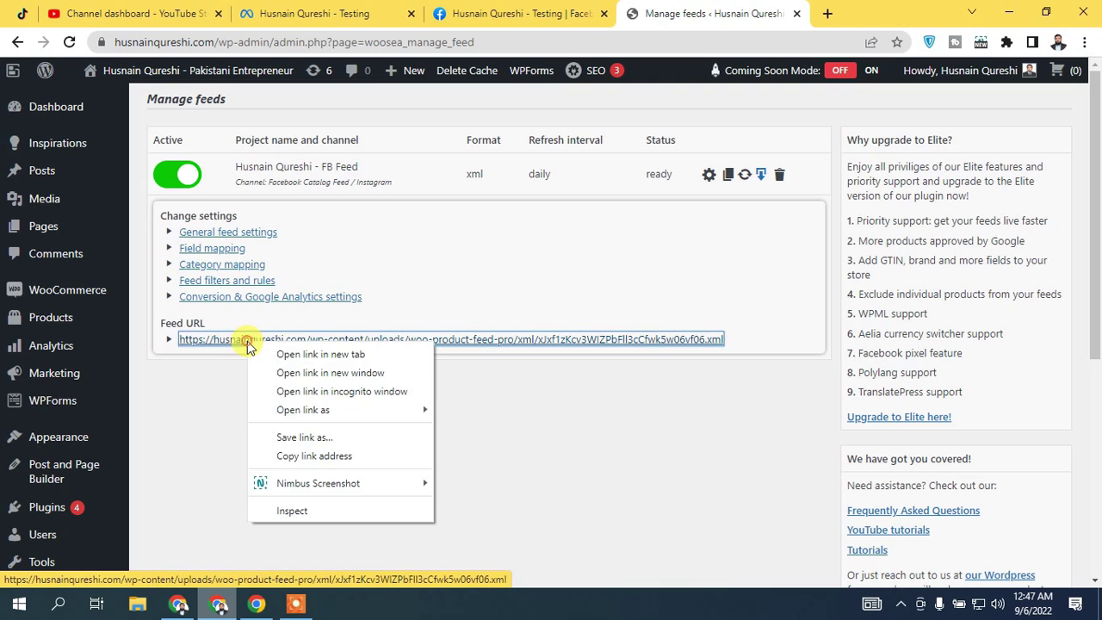
pyautogui.click(305, 456)
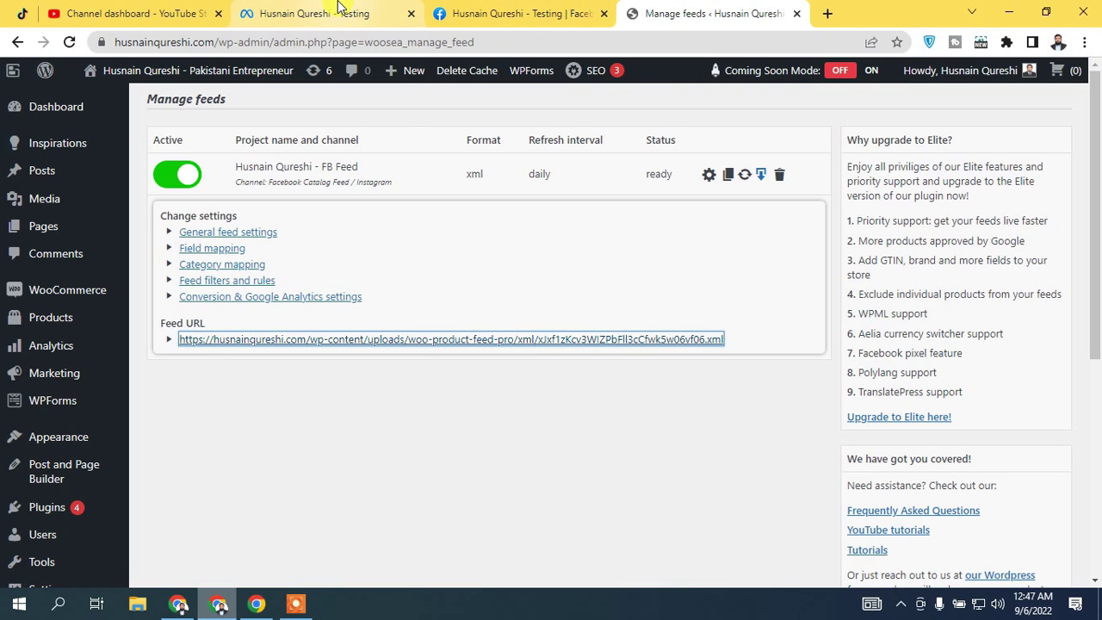
pyautogui.click(332, 12)
pyautogui.rightClick(578, 207)
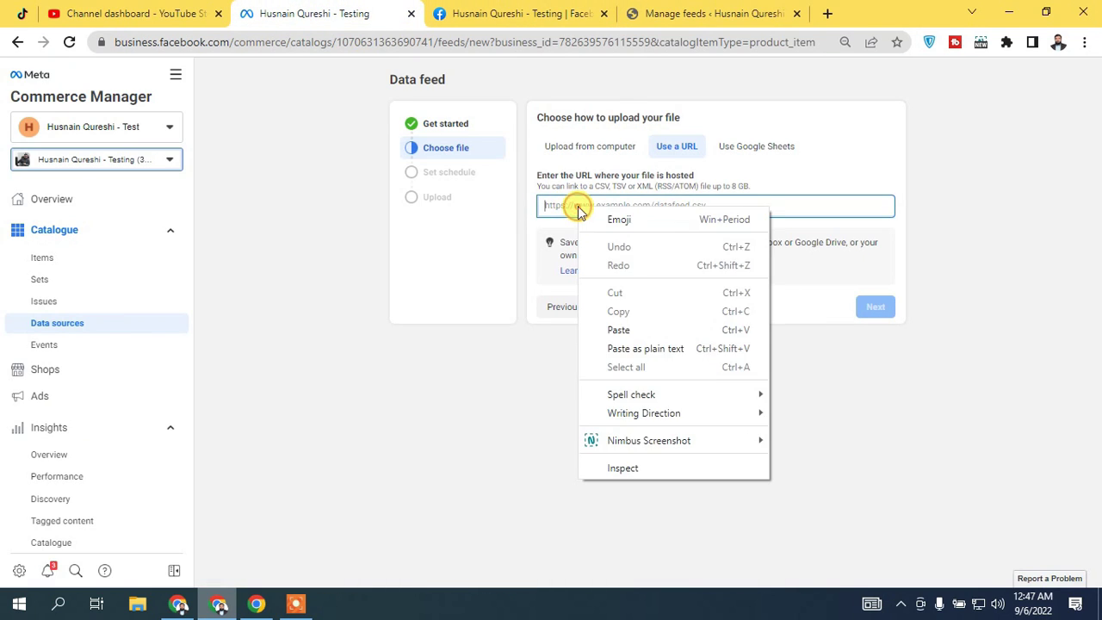
# Paste the XML feed URL, schedule Daily updates, then Save Feed and Upload
pyautogui.click(631, 327)
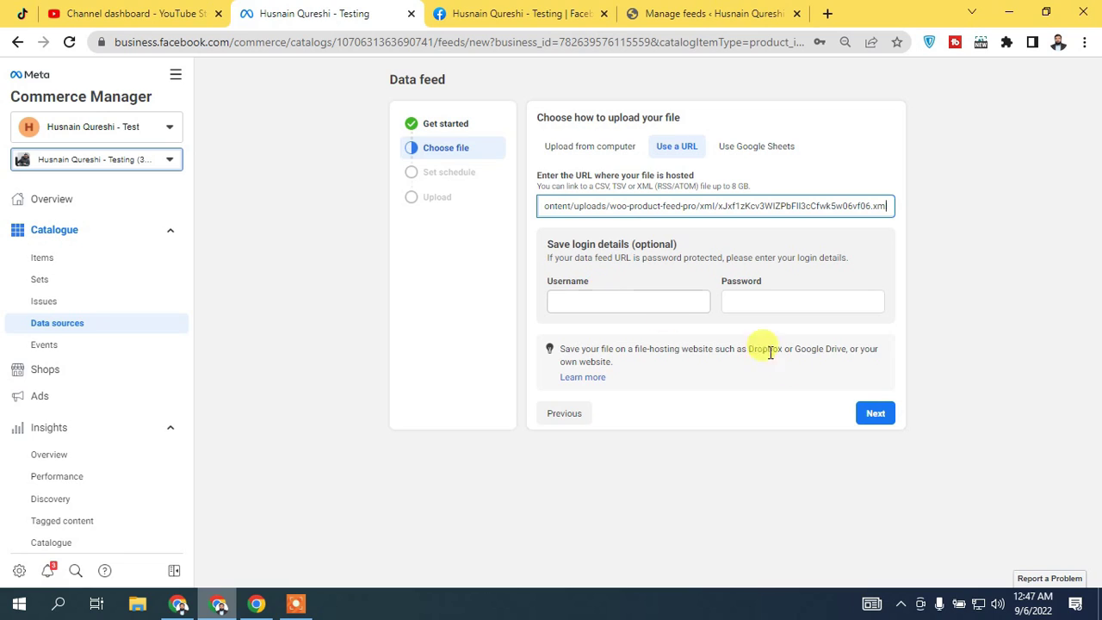
pyautogui.click(878, 417)
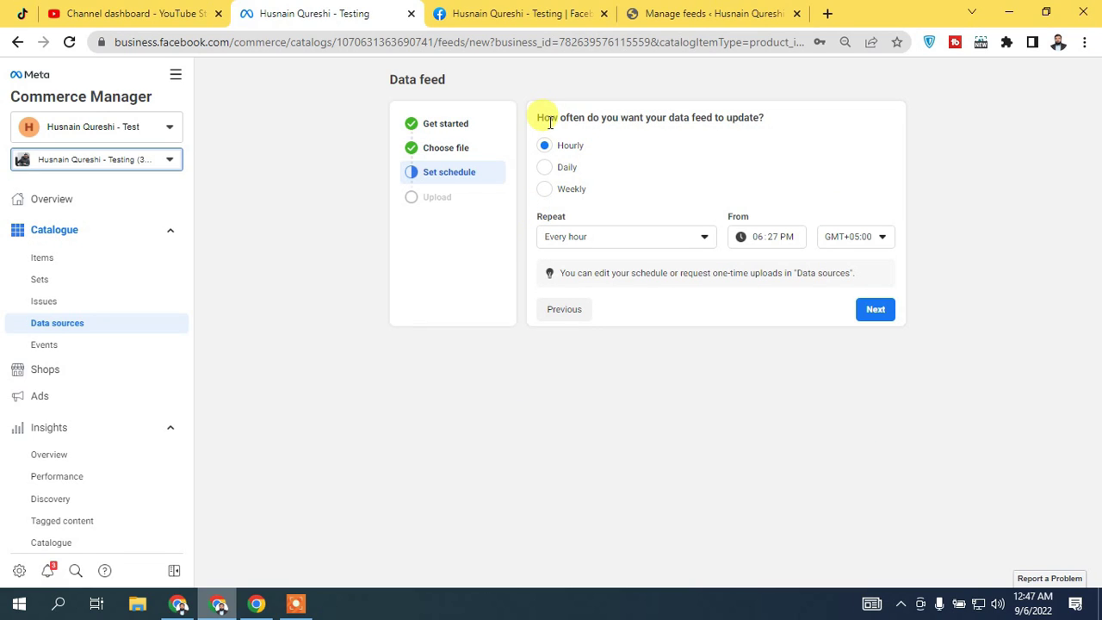
pyautogui.click(544, 168)
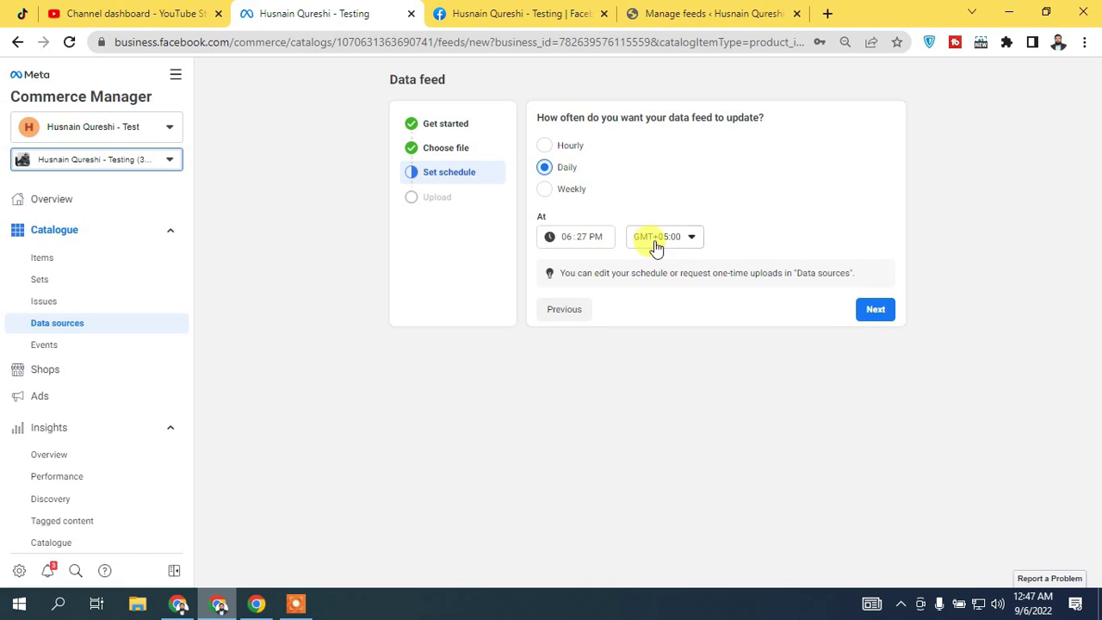
pyautogui.click(876, 311)
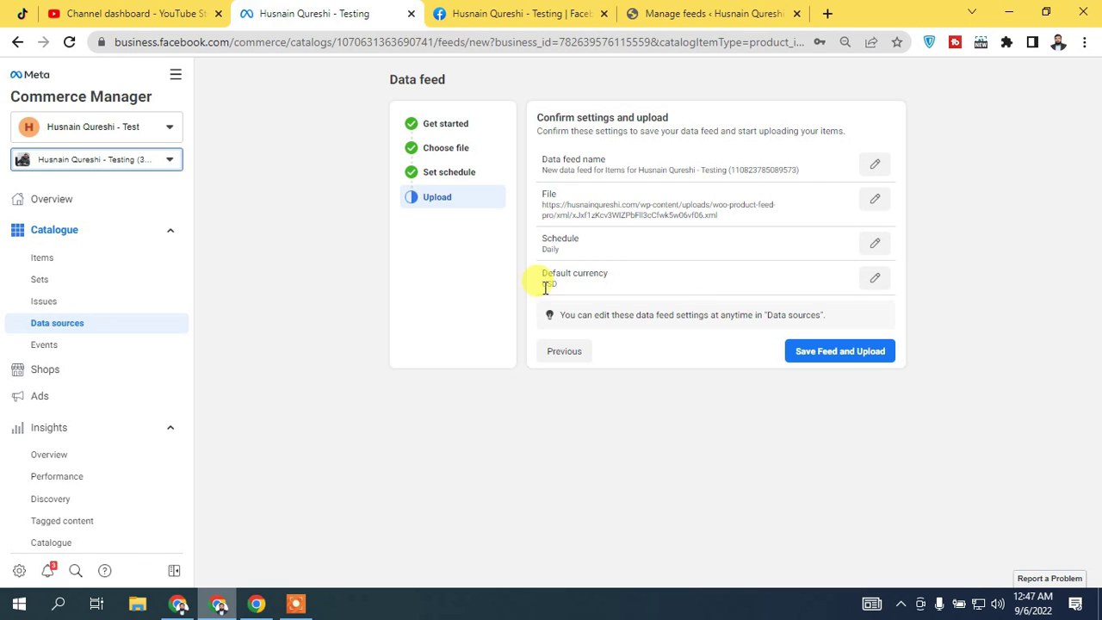
pyautogui.click(836, 351)
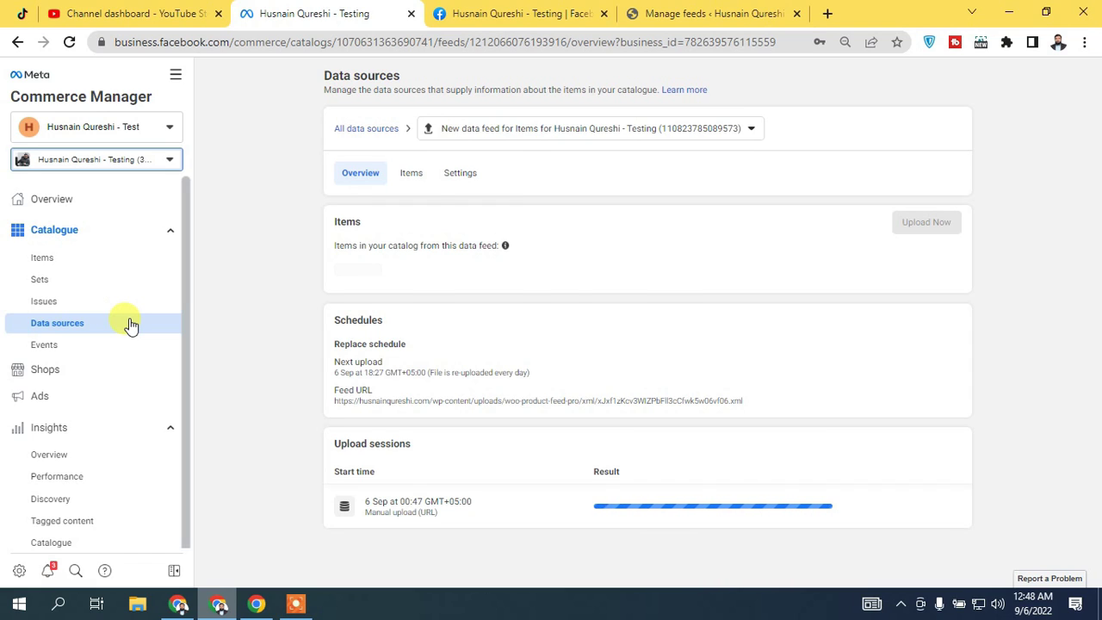
# Go from Data sources to Shops and open the shop with Edit Shop
pyautogui.click(130, 324)
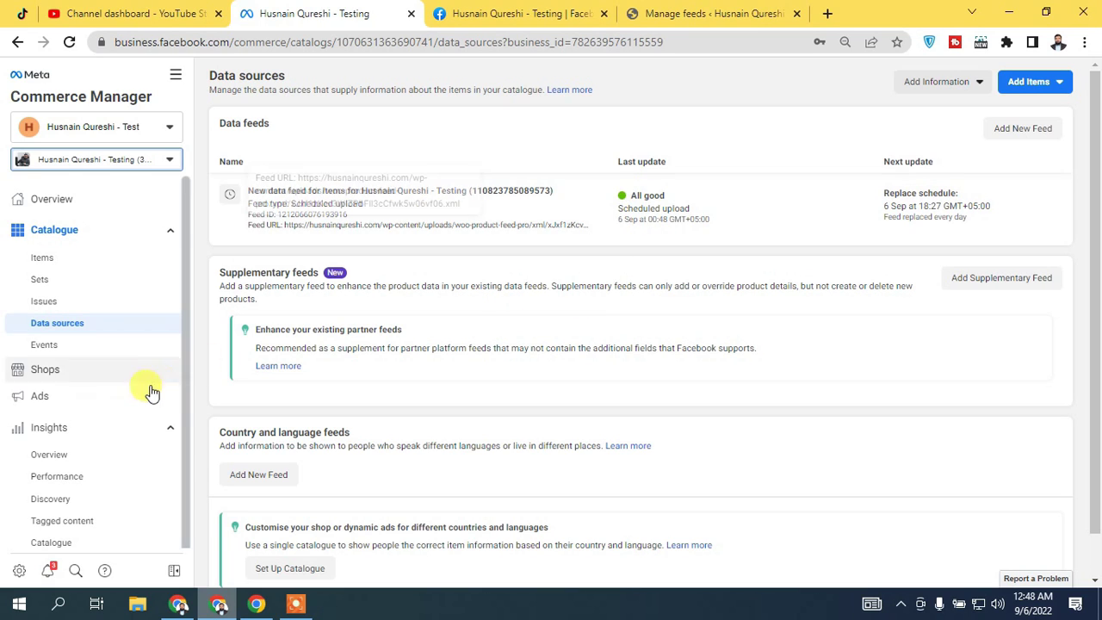
pyautogui.click(77, 373)
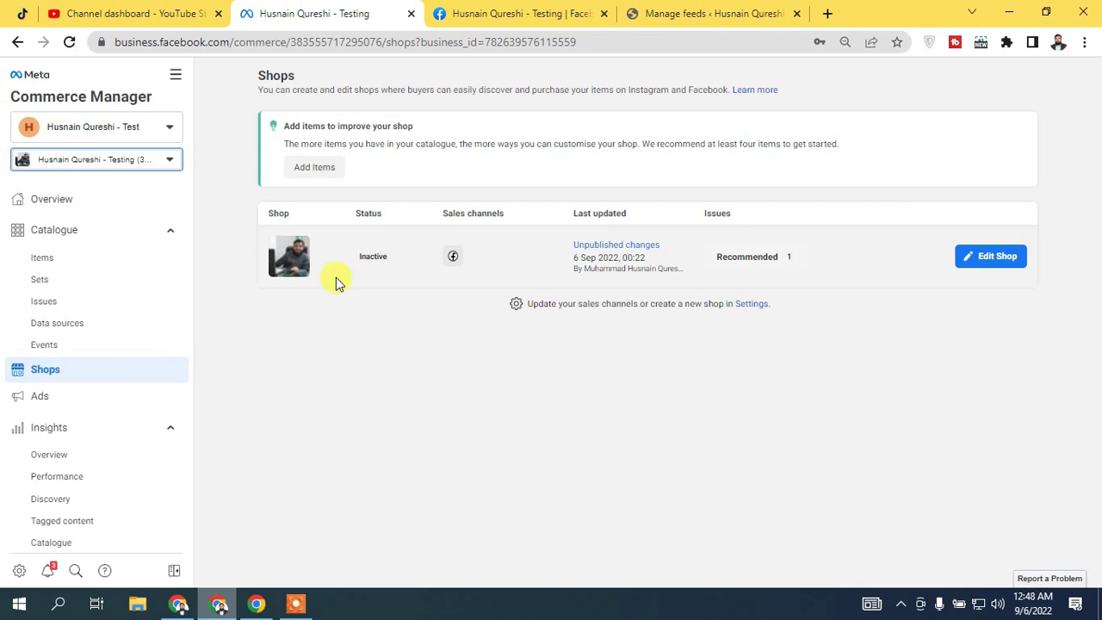
pyautogui.moveTo(364, 259)
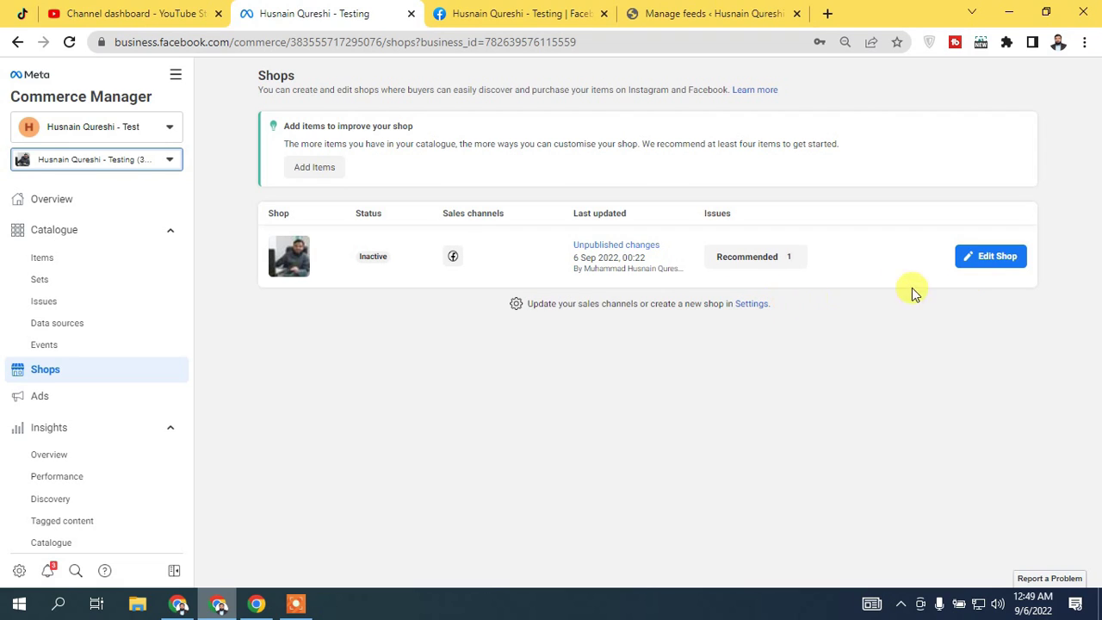
pyautogui.click(987, 258)
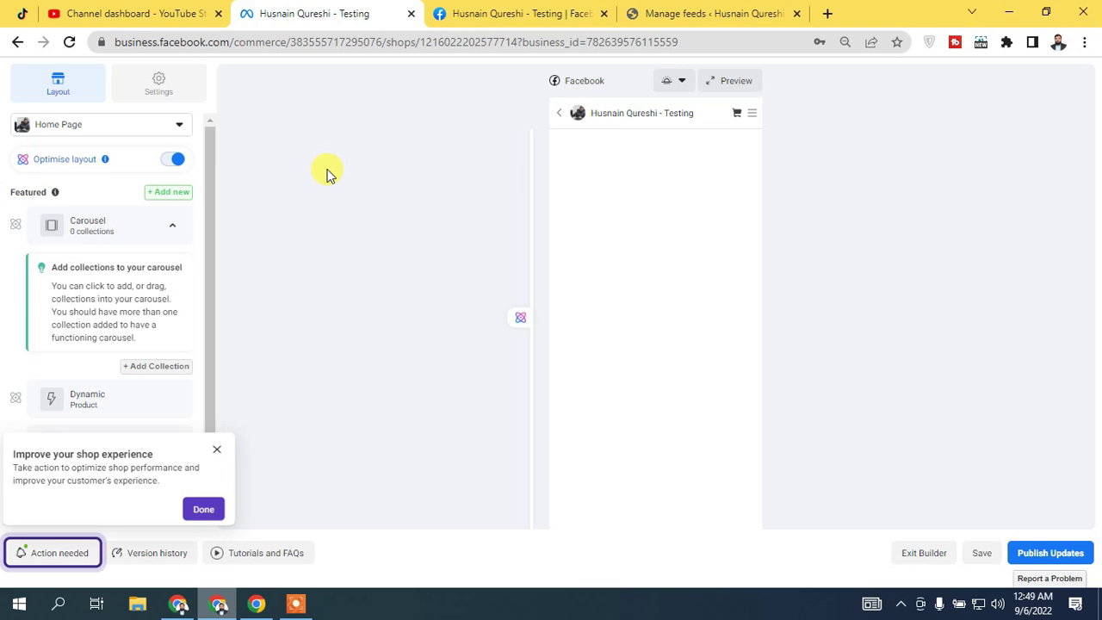
# Close the Improve your shop experience tip, then collapse and re-expand the Carousel section
pyautogui.click(217, 449)
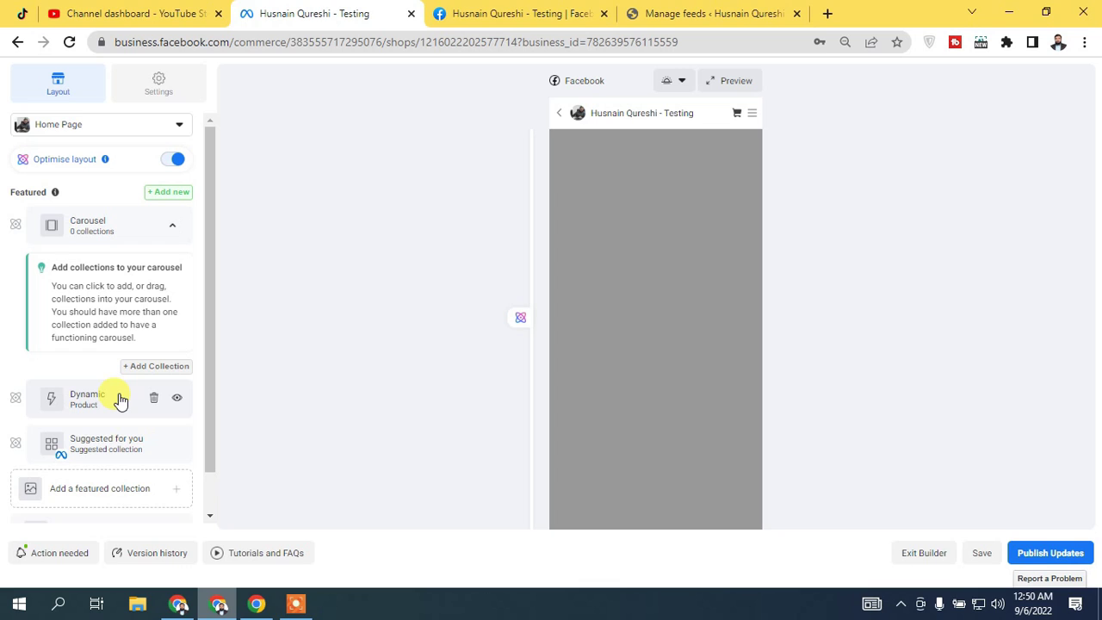
pyautogui.click(111, 229)
pyautogui.click(109, 231)
# Open the Dynamic section, then Suggested for you, and review its collection choices
pyautogui.click(109, 392)
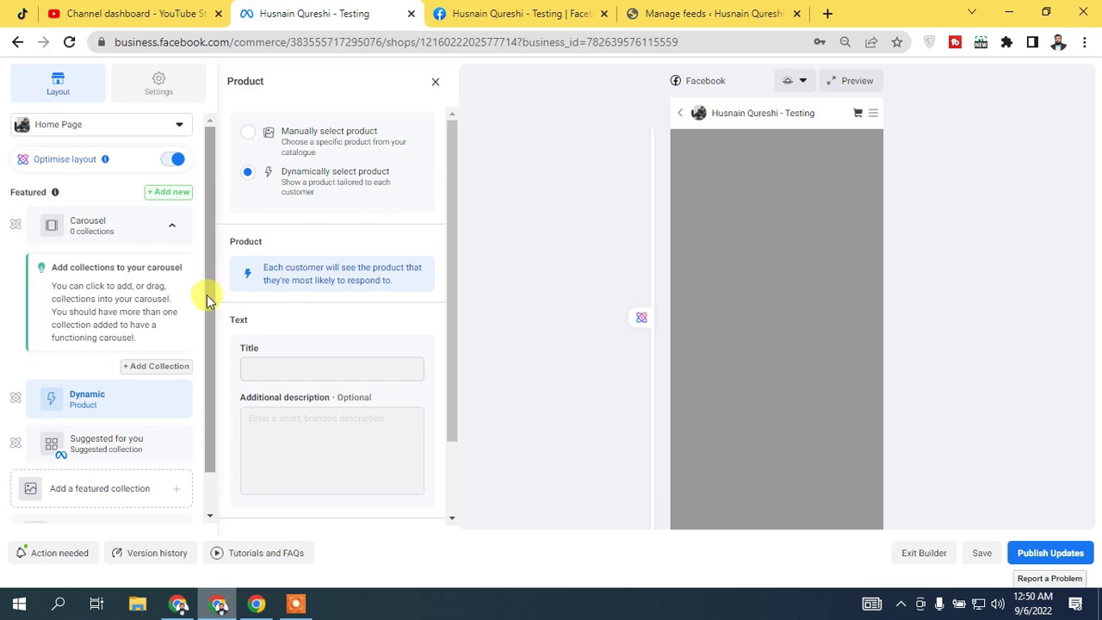
pyautogui.scroll(-1, 207, 284)
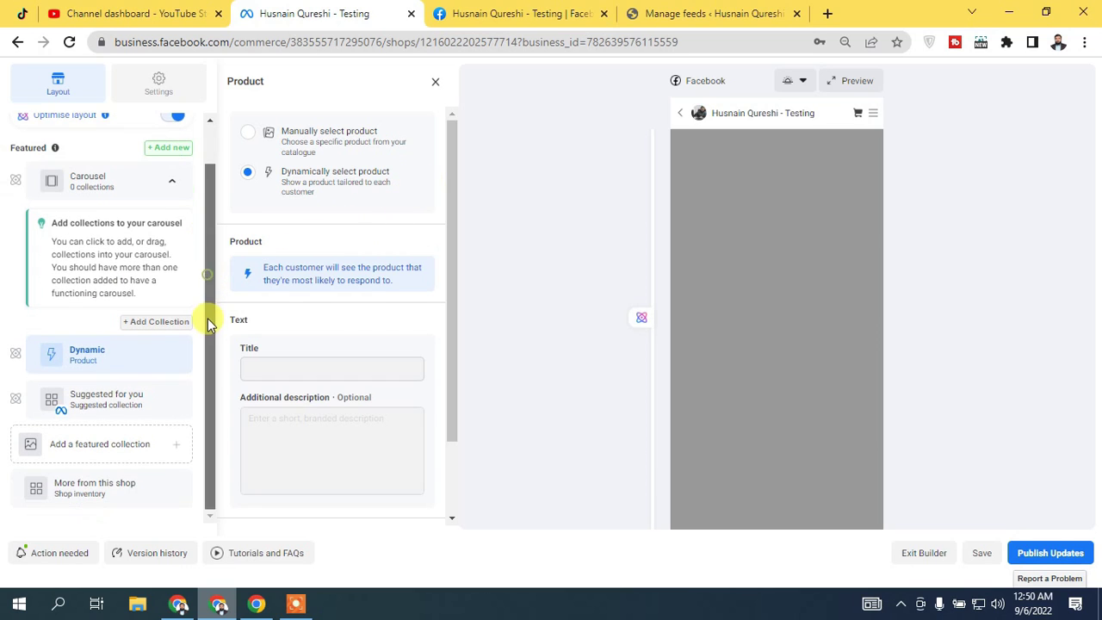
pyautogui.click(109, 411)
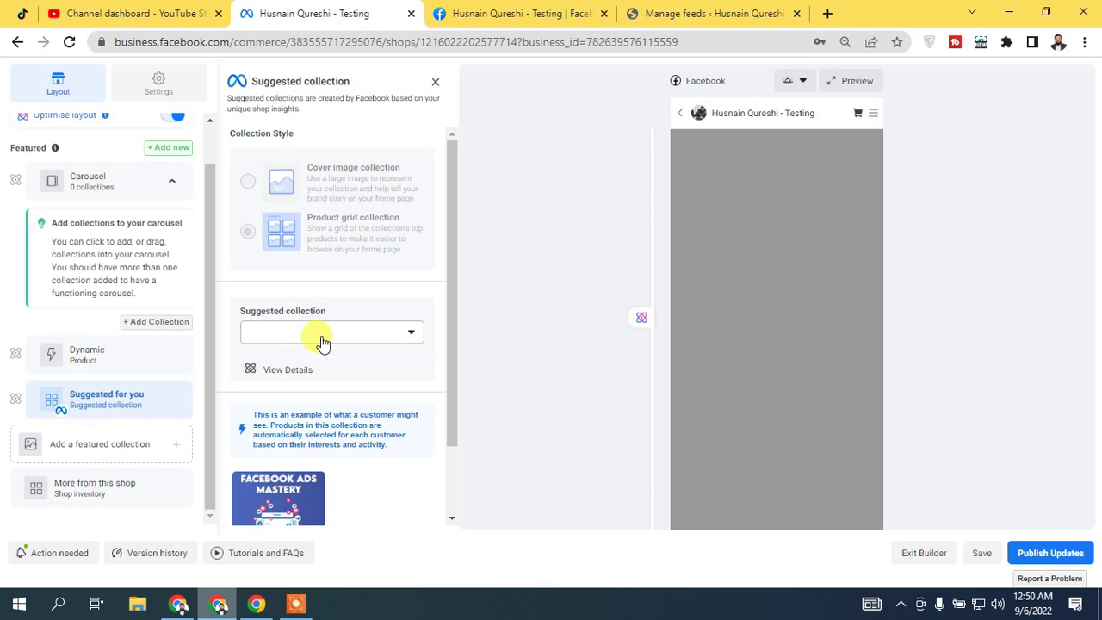
pyautogui.click(321, 340)
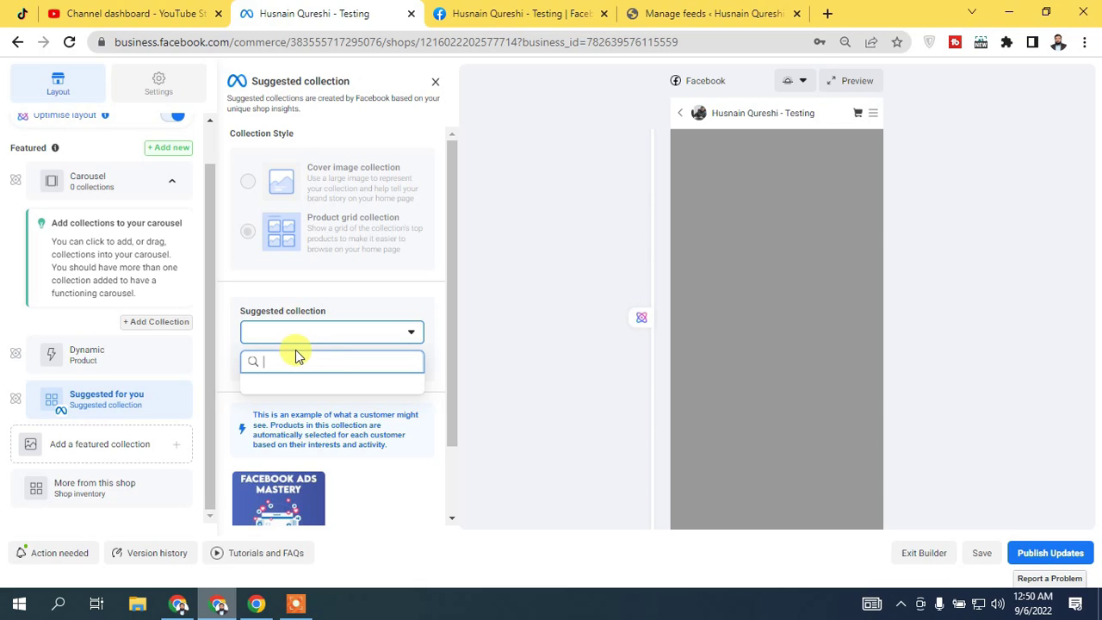
pyautogui.click(415, 296)
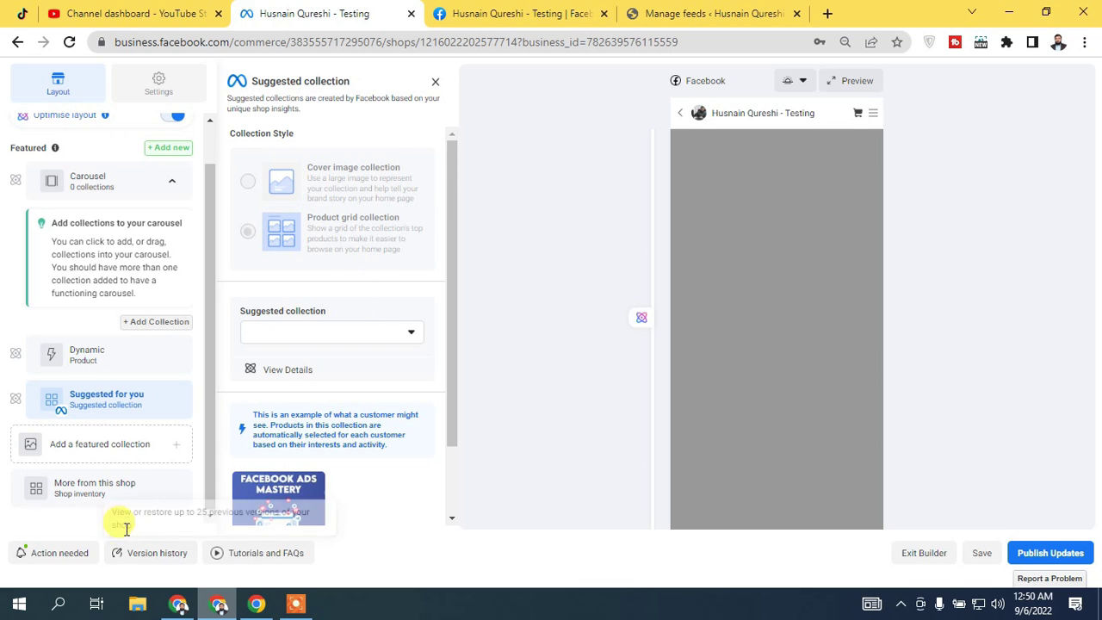
# Check shop Settings, return to Layout, then Publish Updates and confirm with Got It
pyautogui.click(159, 88)
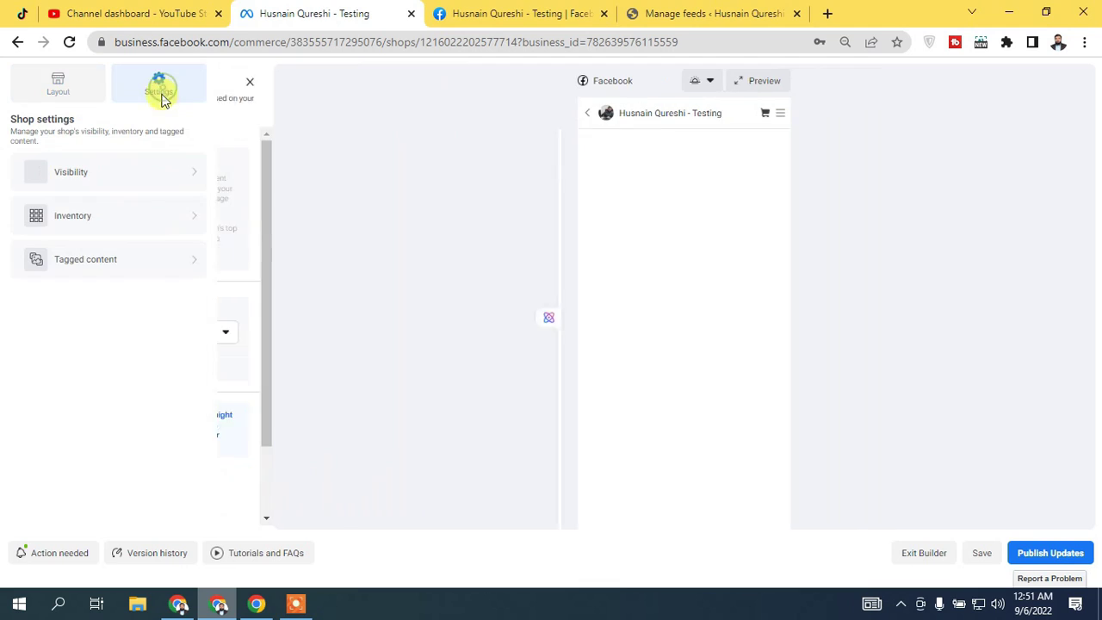
pyautogui.click(76, 83)
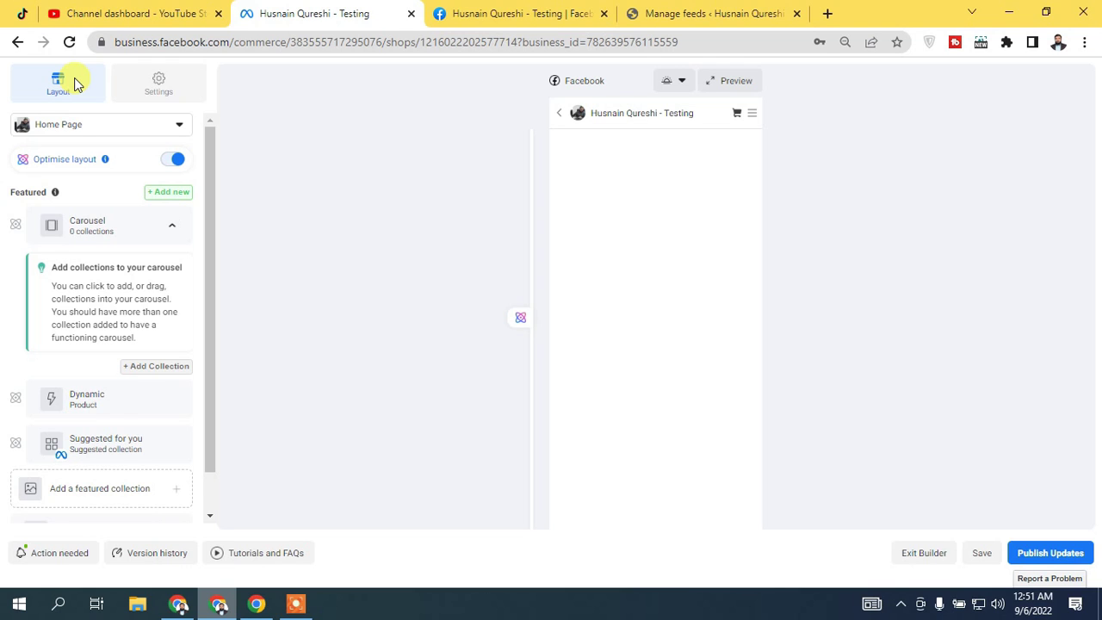
pyautogui.moveTo(203, 229); pyautogui.dragTo(207, 290)
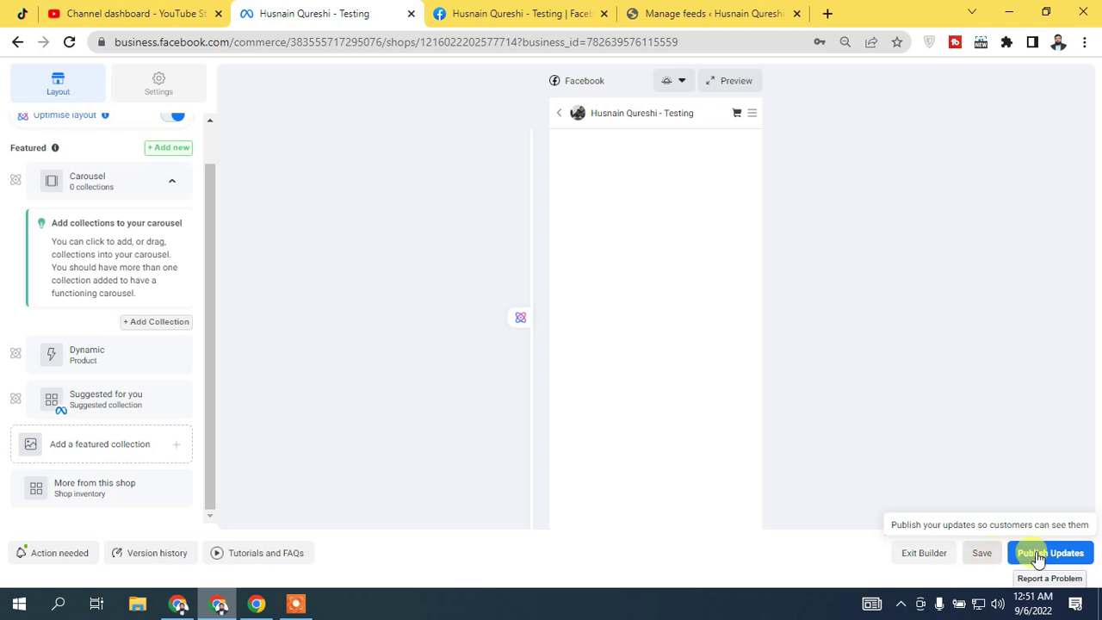
pyautogui.click(1064, 562)
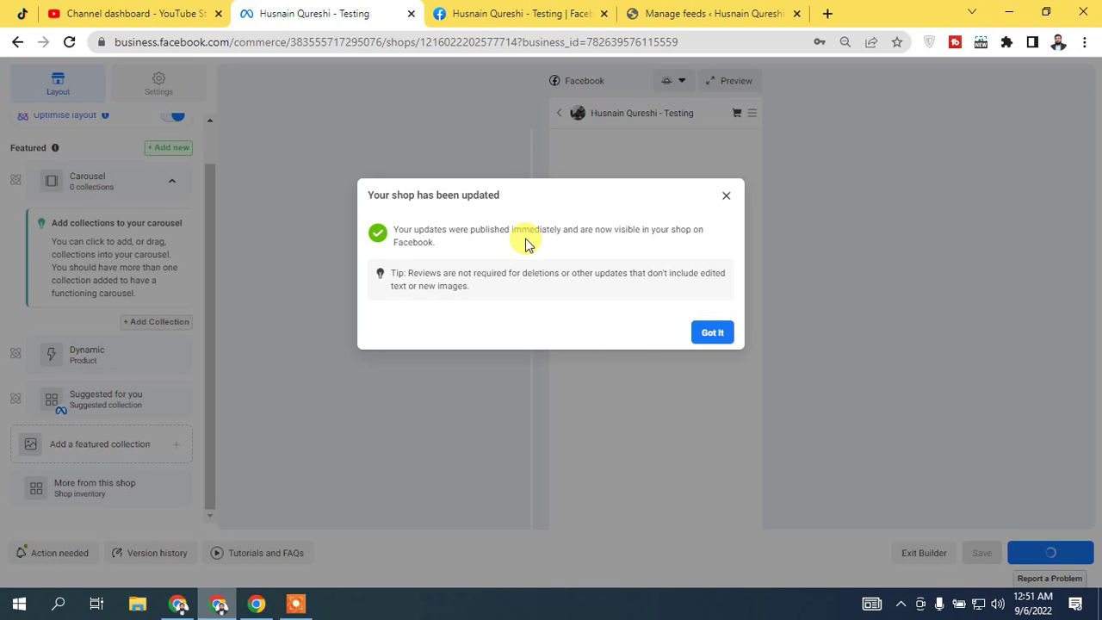
pyautogui.click(728, 336)
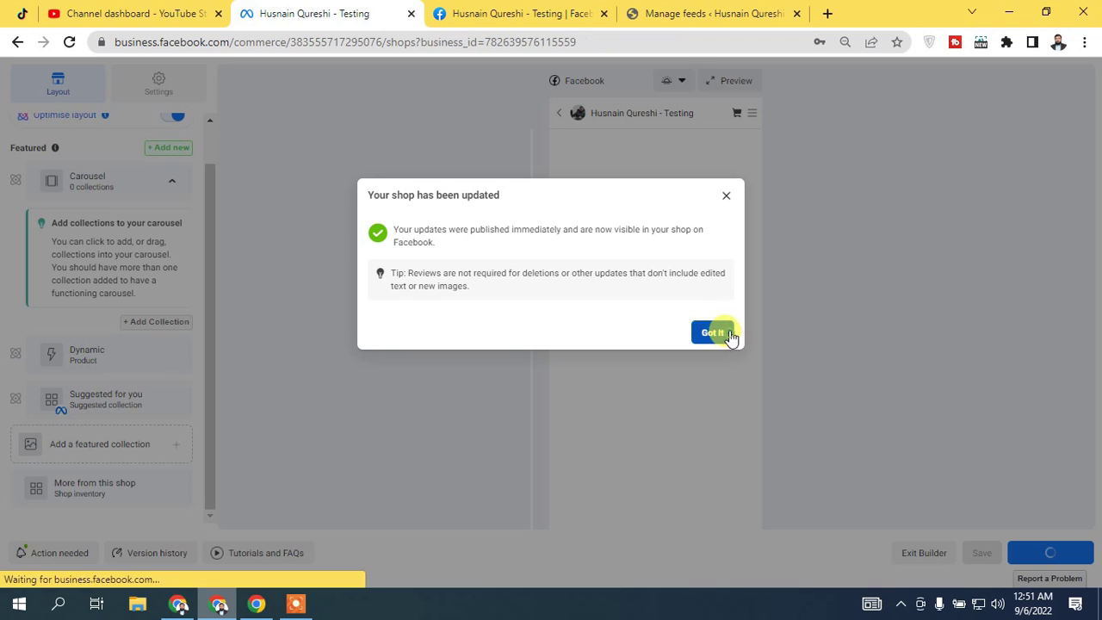